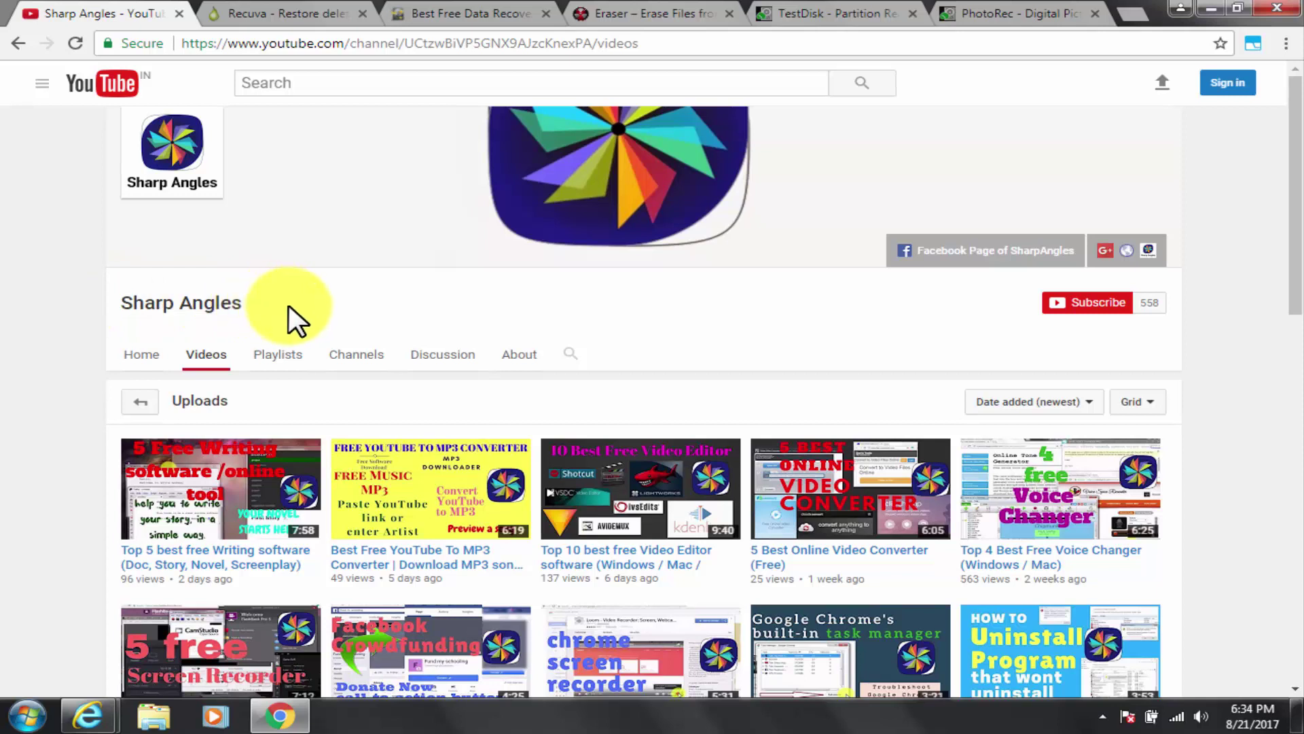
Highlight the Sharp Angles channel name and scroll through its uploaded videos.
{"action": "double_click", "coordinate": [178, 318]}
{"action": "left_click", "coordinate": [272, 302]}
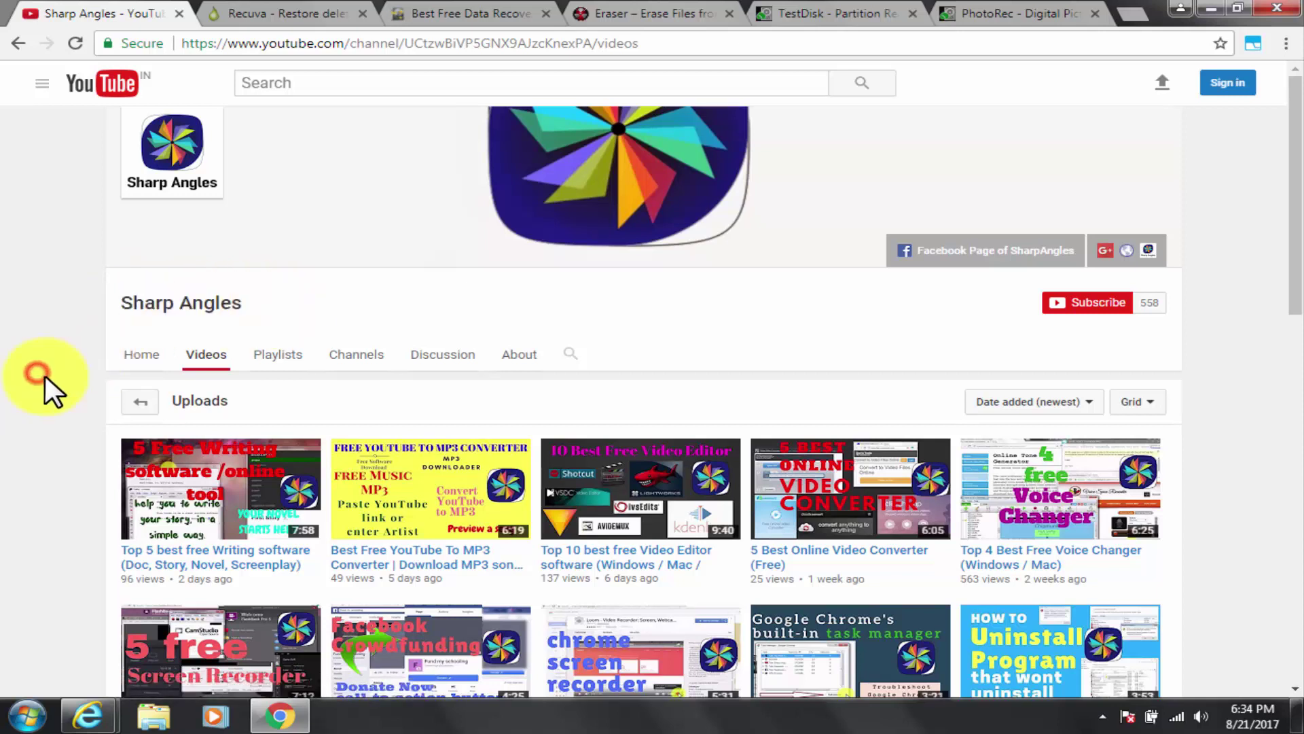
{"action": "scroll", "coordinate": [605, 401], "scroll_direction": "down", "scroll_amount": 1}
{"action": "scroll", "coordinate": [606, 402], "scroll_direction": "down", "scroll_amount": 3}
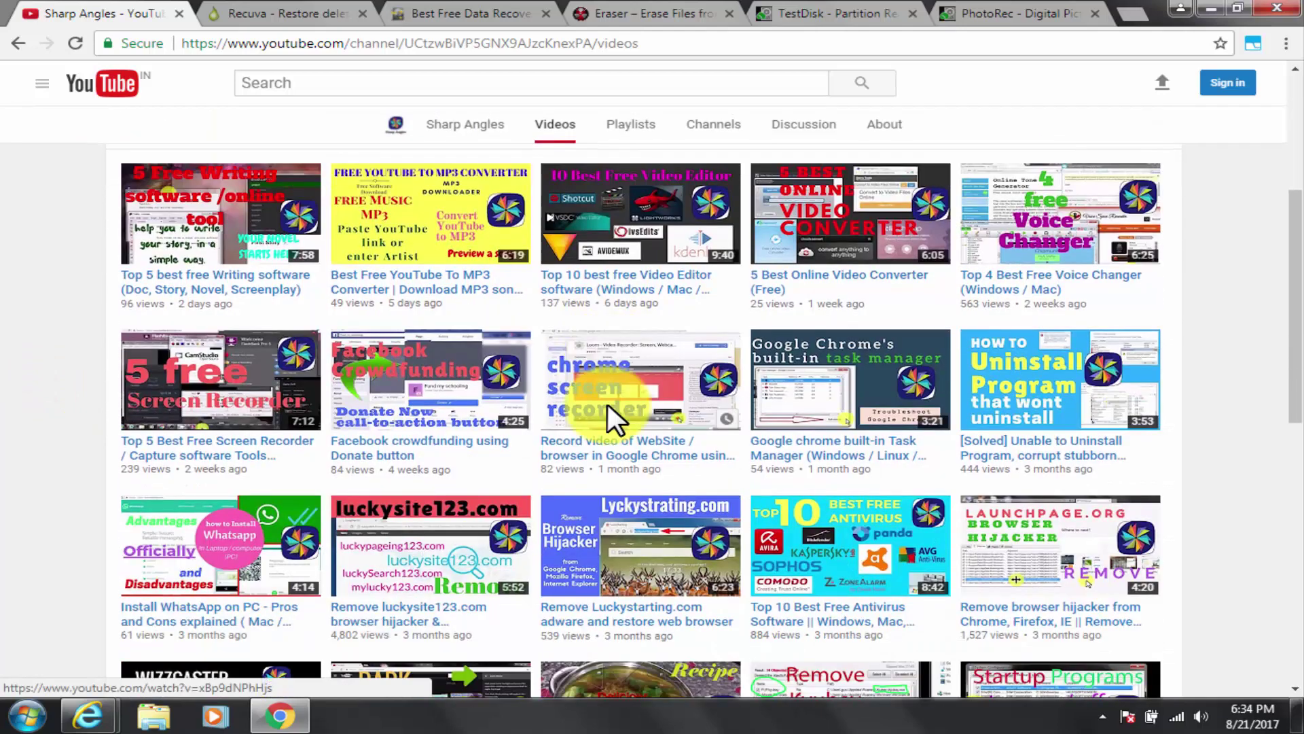
{"action": "scroll", "coordinate": [609, 405], "scroll_direction": "up", "scroll_amount": 1}
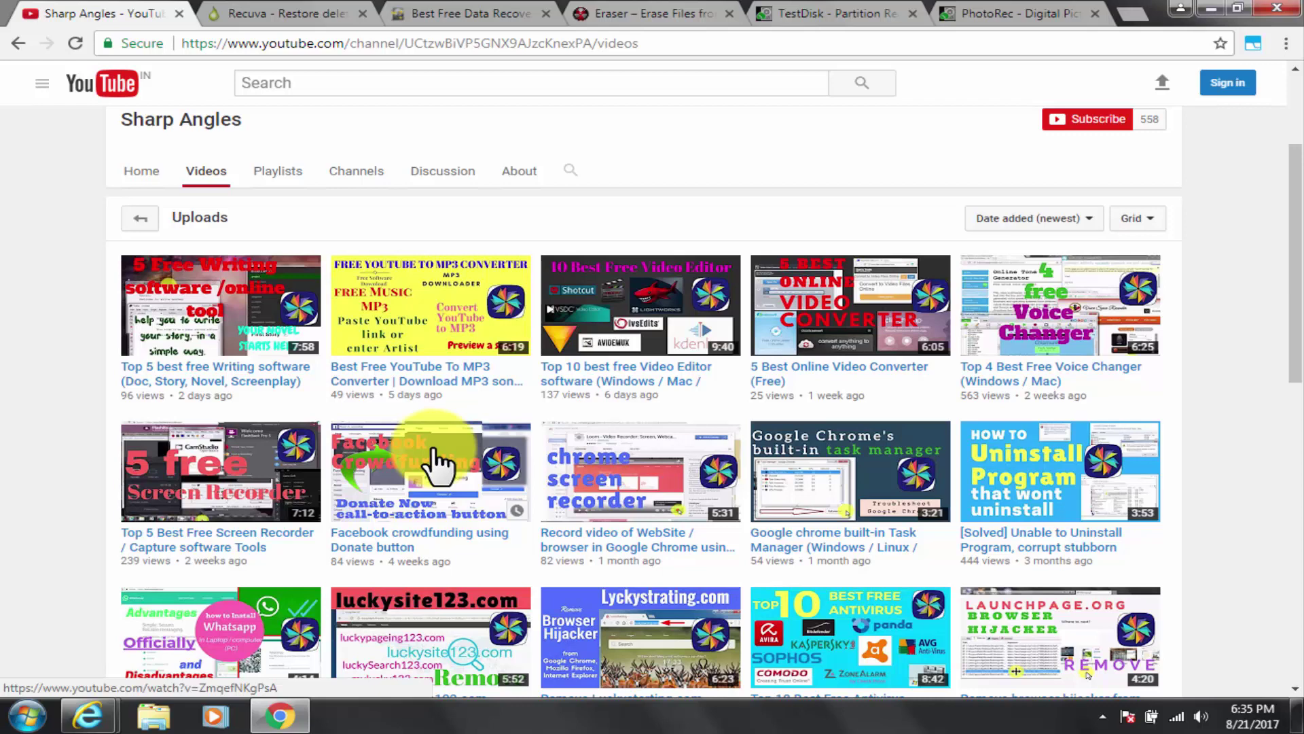
{"action": "scroll", "coordinate": [973, 445], "scroll_direction": "down", "scroll_amount": 1}
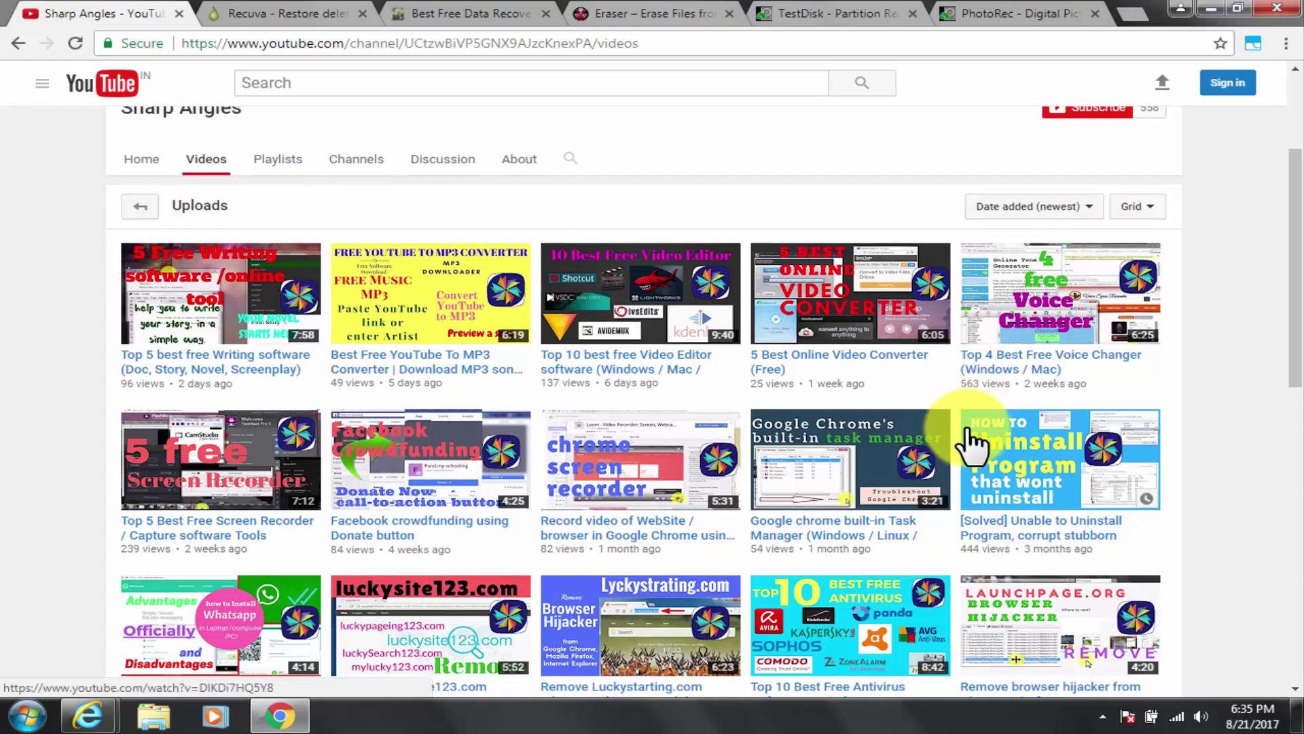
{"action": "scroll", "coordinate": [973, 445], "scroll_direction": "down", "scroll_amount": 4}
{"action": "scroll", "coordinate": [973, 445], "scroll_direction": "up", "scroll_amount": 6}
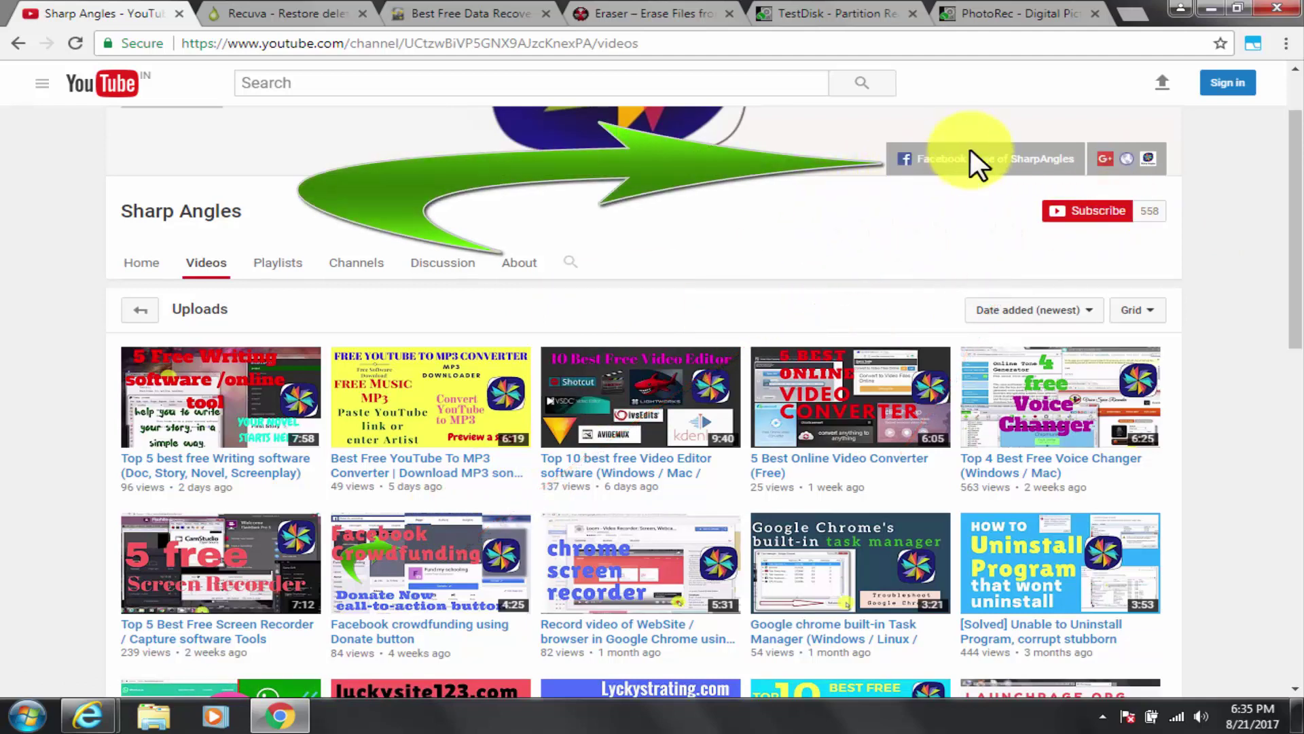
Browse the 'Free Software and Online tools' playlist under Playlists, then return to Videos.
{"action": "left_click", "coordinate": [273, 262]}
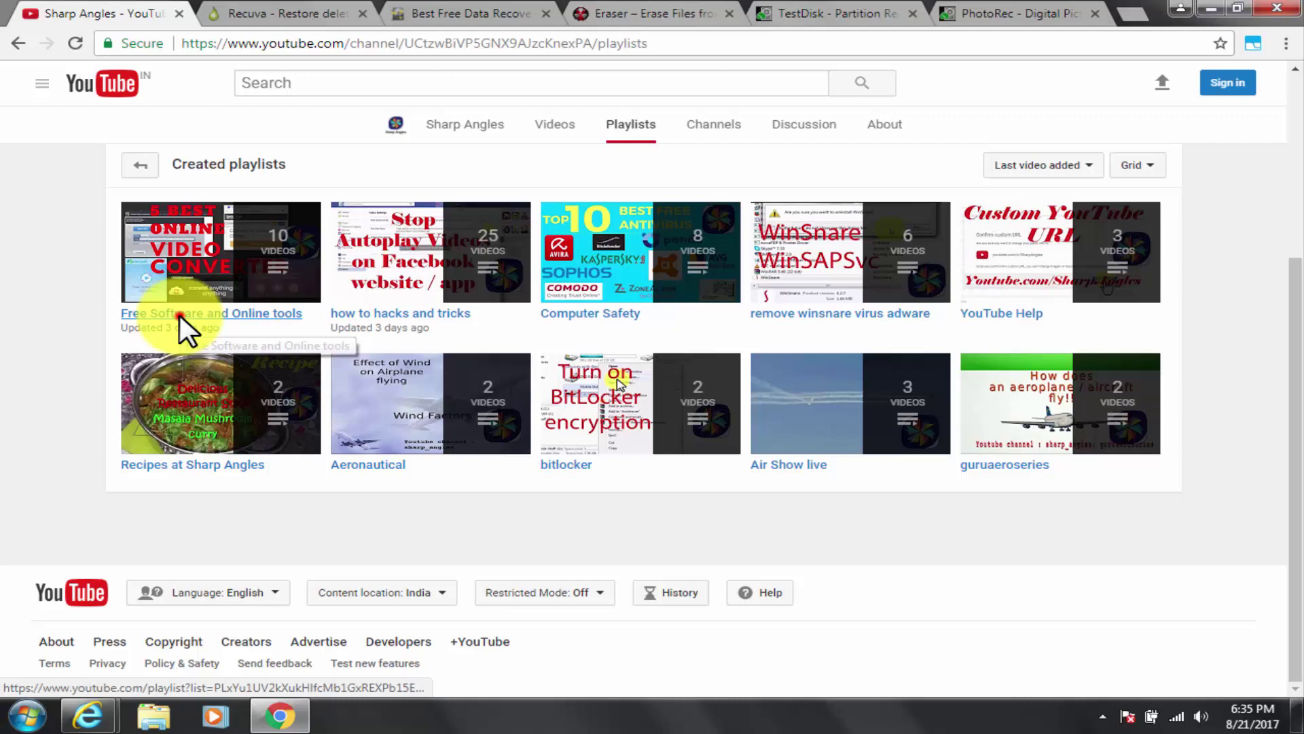
{"action": "left_click", "coordinate": [180, 315]}
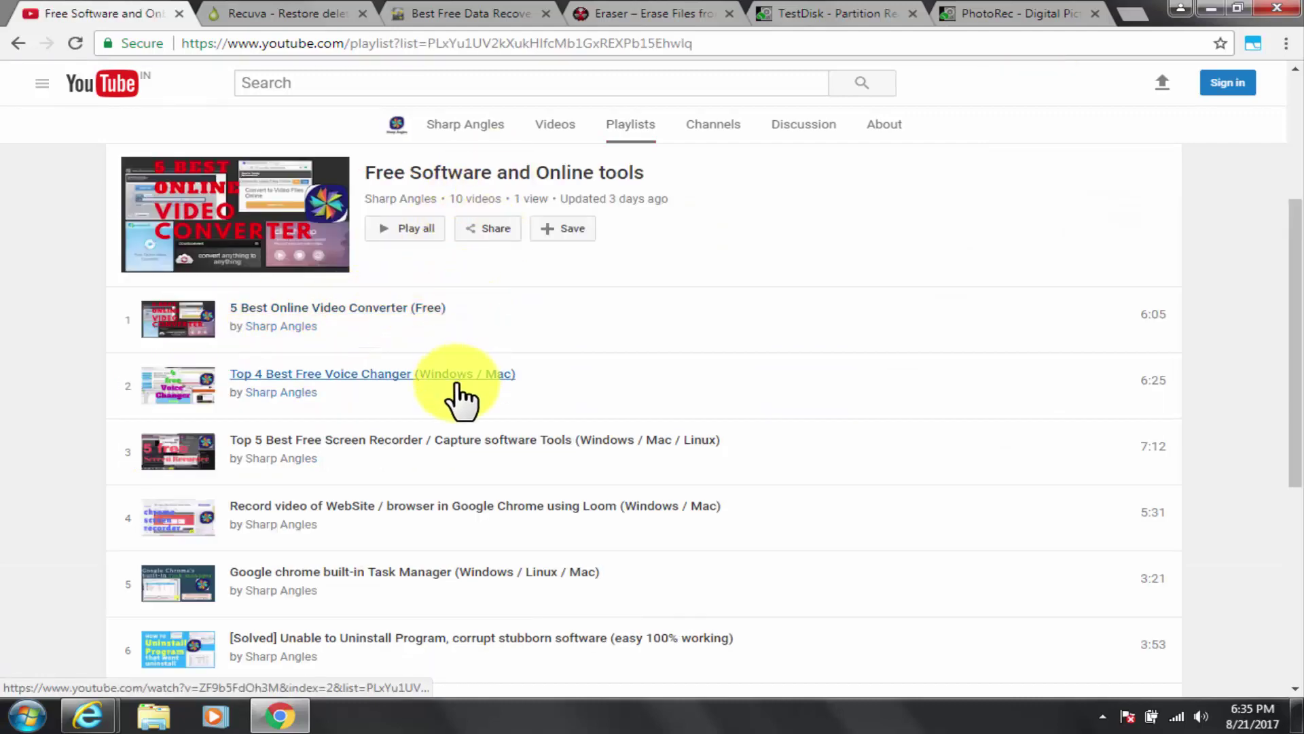
{"action": "scroll", "coordinate": [462, 398], "scroll_direction": "down", "scroll_amount": 5}
{"action": "scroll", "coordinate": [506, 551], "scroll_direction": "up", "scroll_amount": 1}
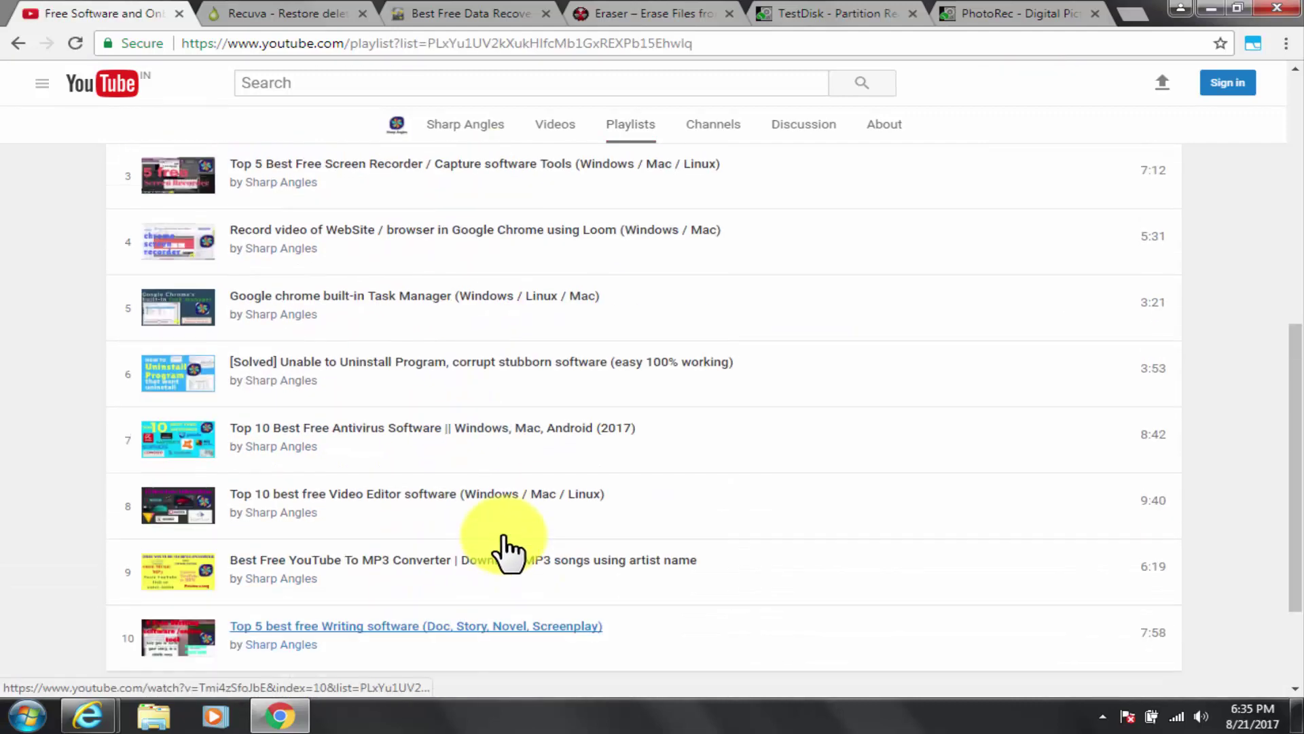
{"action": "scroll", "coordinate": [506, 550], "scroll_direction": "down", "scroll_amount": 2}
{"action": "scroll", "coordinate": [506, 544], "scroll_direction": "up", "scroll_amount": 8}
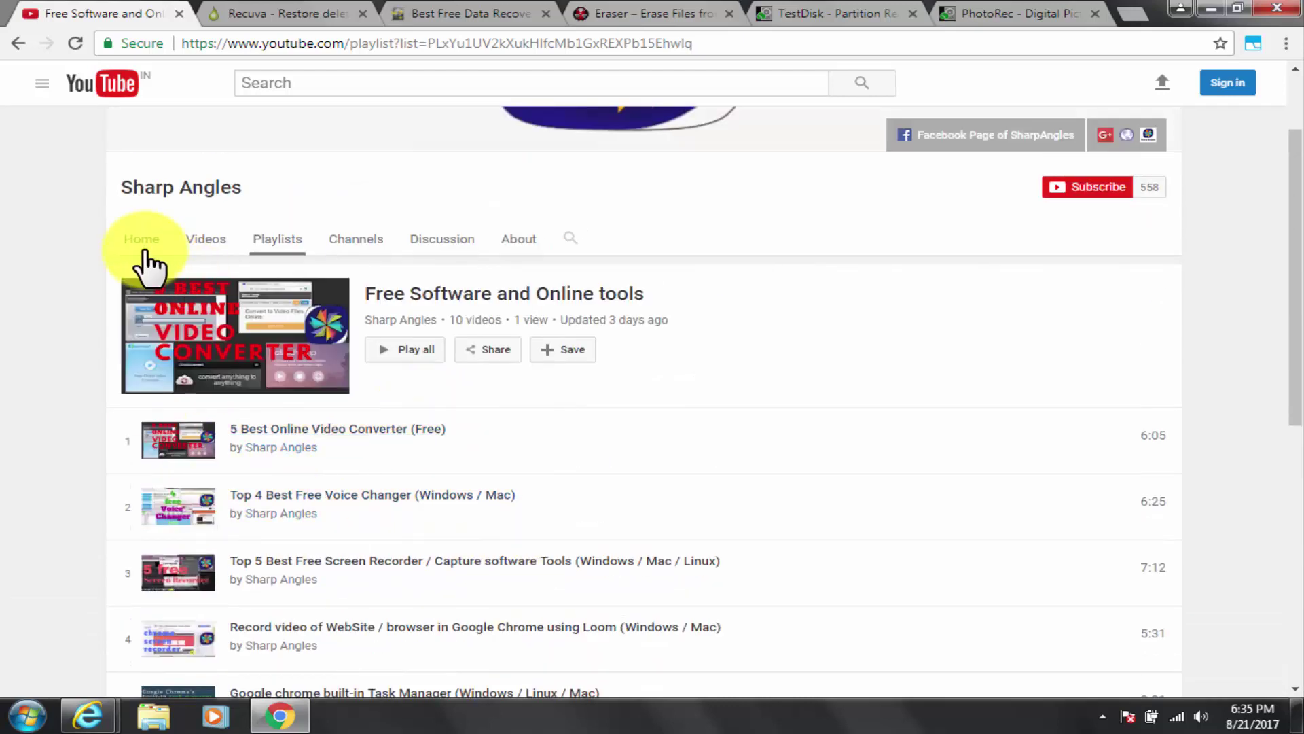
{"action": "left_click", "coordinate": [214, 238]}
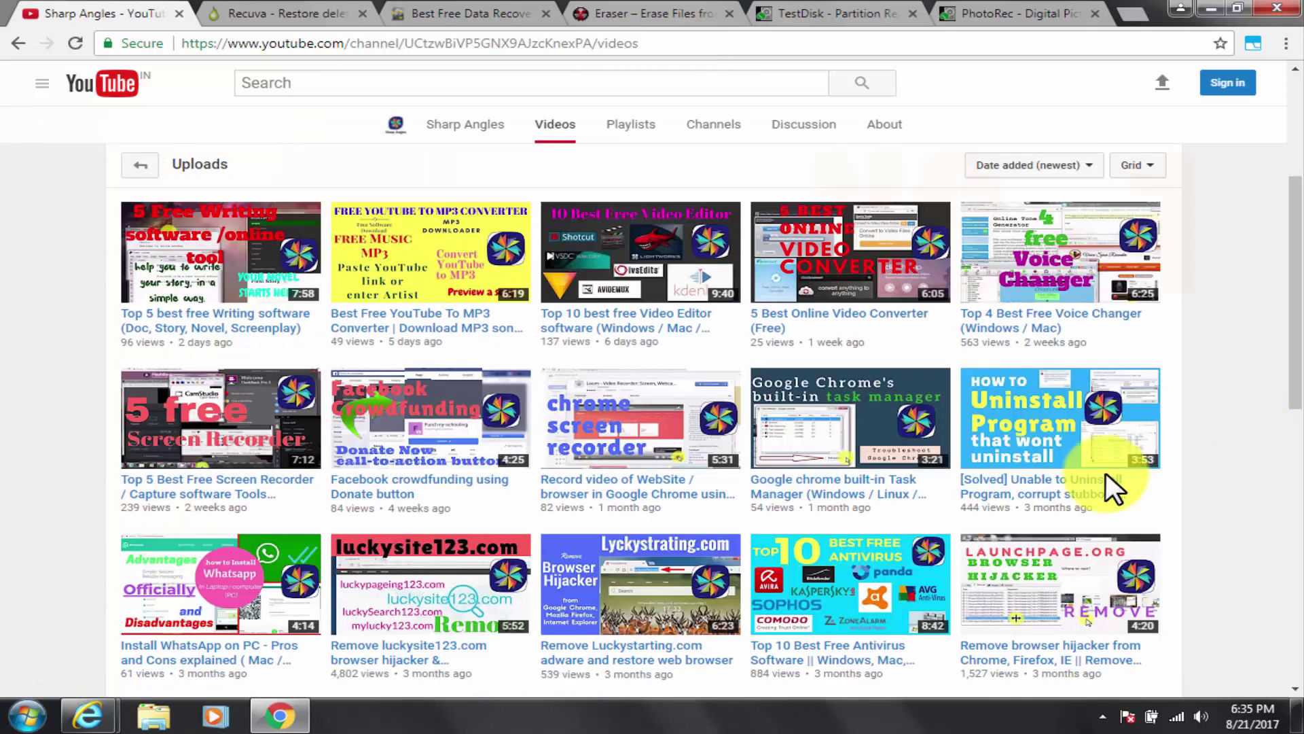
View the Recuva and MiniTool Power Data Recovery pages, highlighting each product heading.
{"action": "left_click", "coordinate": [280, 13]}
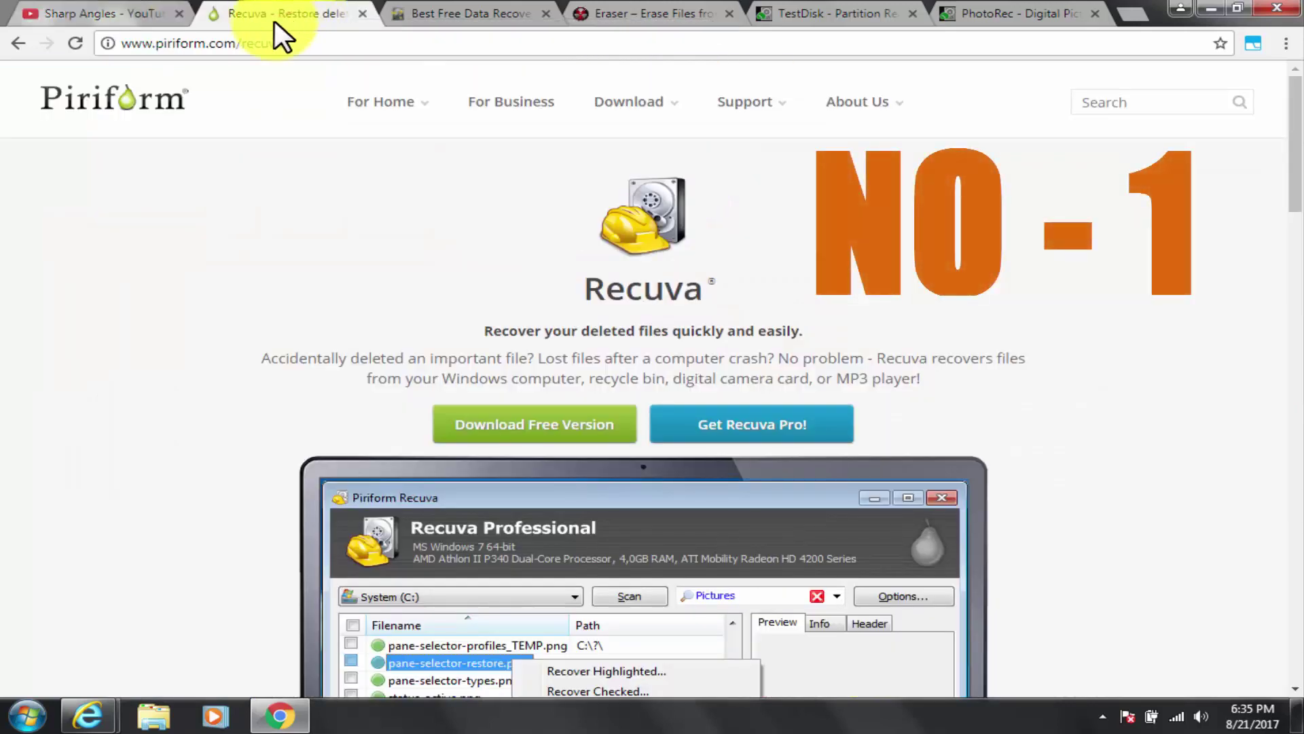
{"action": "left_click", "coordinate": [227, 42]}
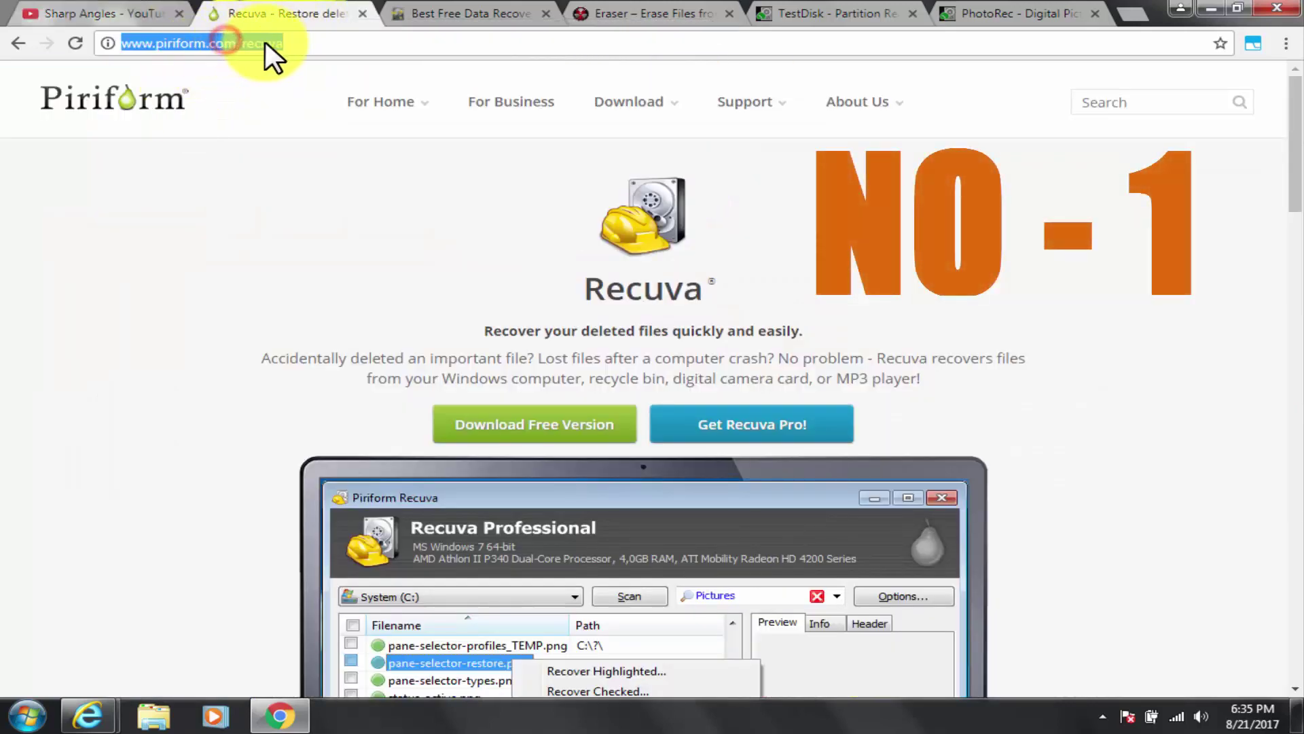
{"action": "left_click", "coordinate": [313, 44]}
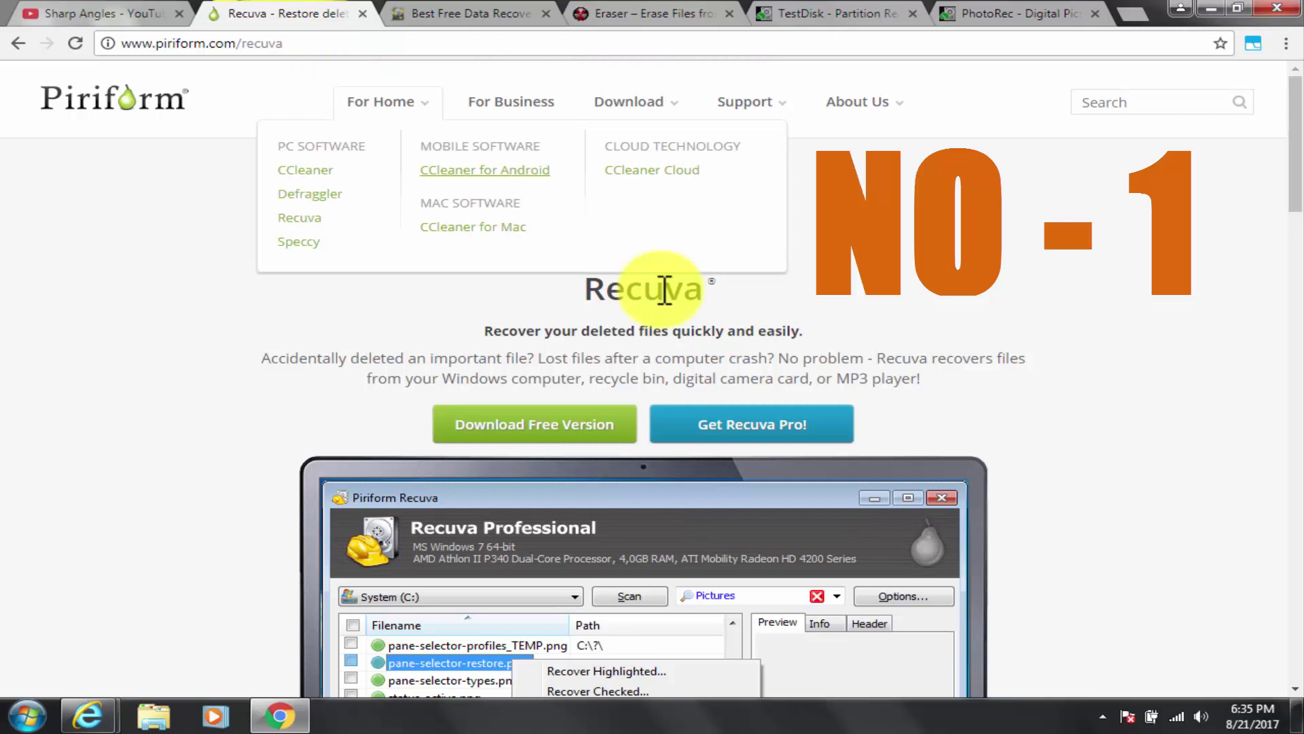
{"action": "left_click_drag", "start_coordinate": [584, 291], "coordinate": [736, 297]}
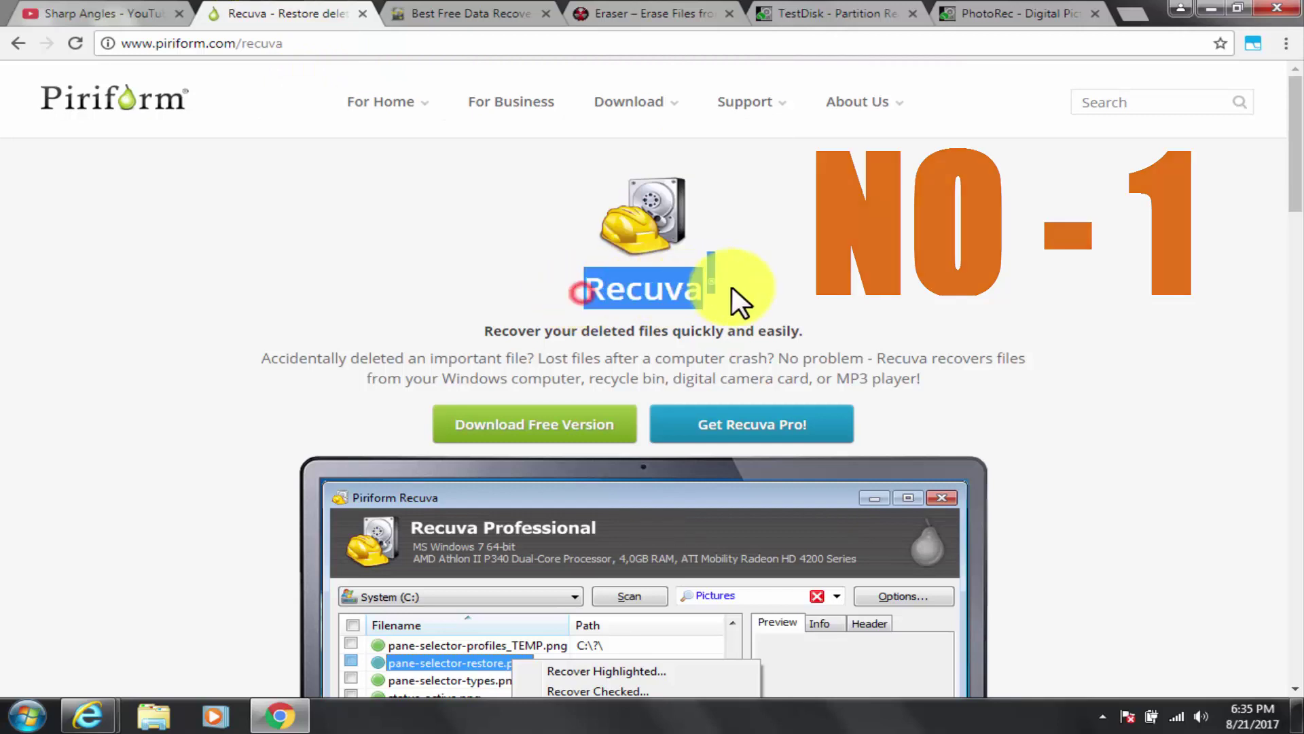
{"action": "left_click", "coordinate": [466, 14]}
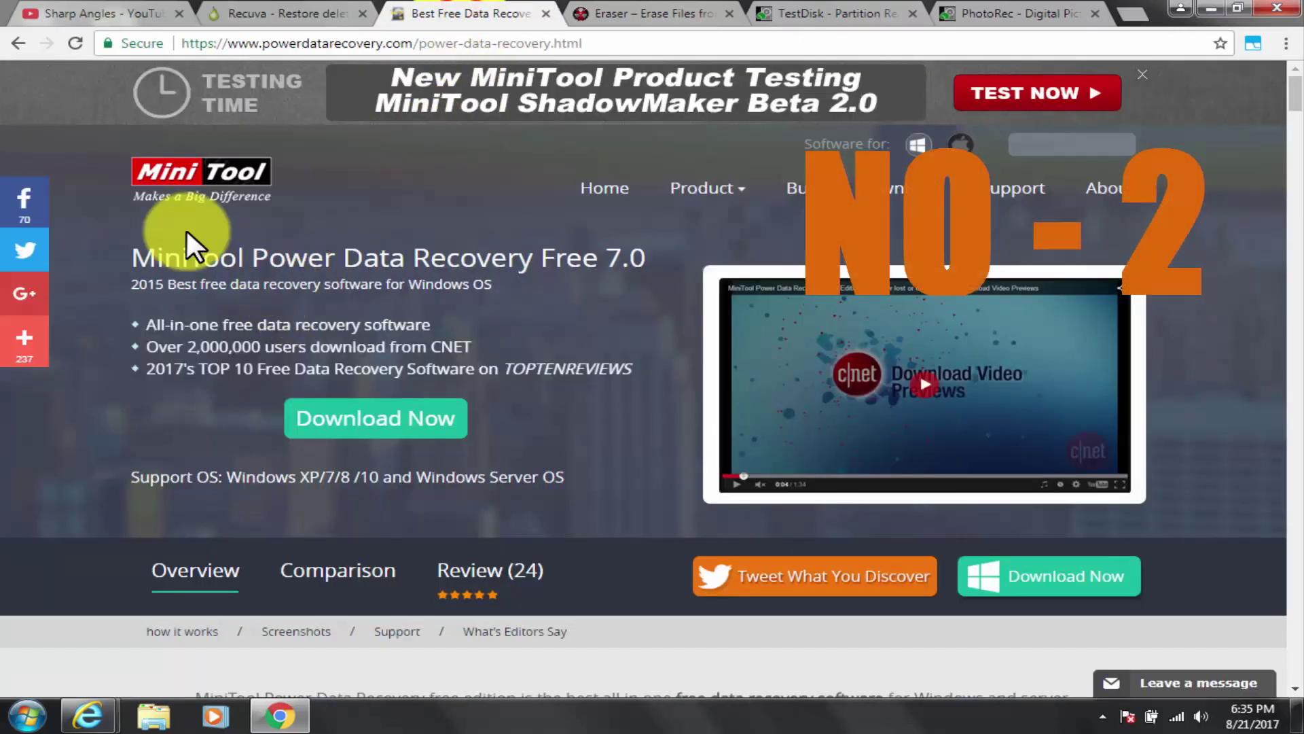
{"action": "left_click_drag", "start_coordinate": [102, 262], "coordinate": [295, 249]}
{"action": "left_click_drag", "start_coordinate": [621, 257], "coordinate": [145, 256]}
View the TestDisk and PhotoRec 'Digital Picture and File Recovery' pages, highlighting their headings.
{"action": "left_click", "coordinate": [166, 305]}
{"action": "left_click", "coordinate": [845, 8]}
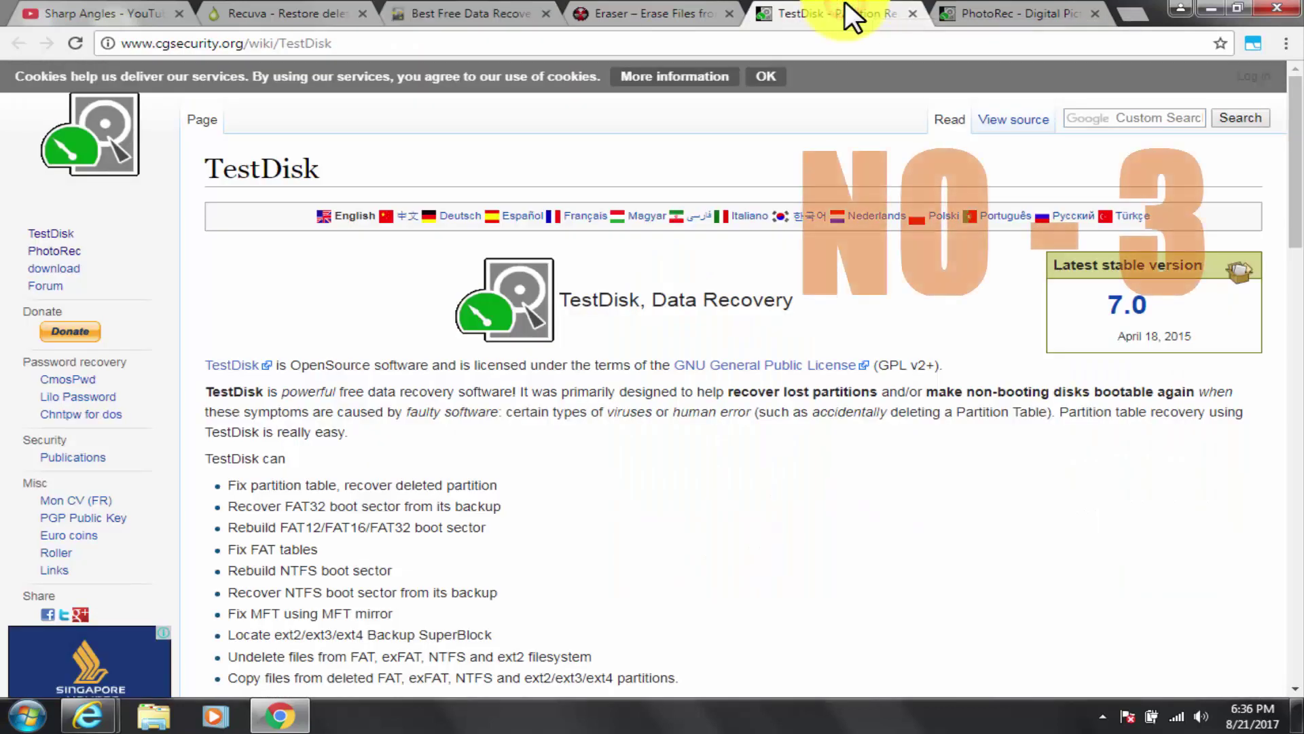
{"action": "left_click_drag", "start_coordinate": [211, 163], "coordinate": [374, 159]}
{"action": "left_click", "coordinate": [374, 159]}
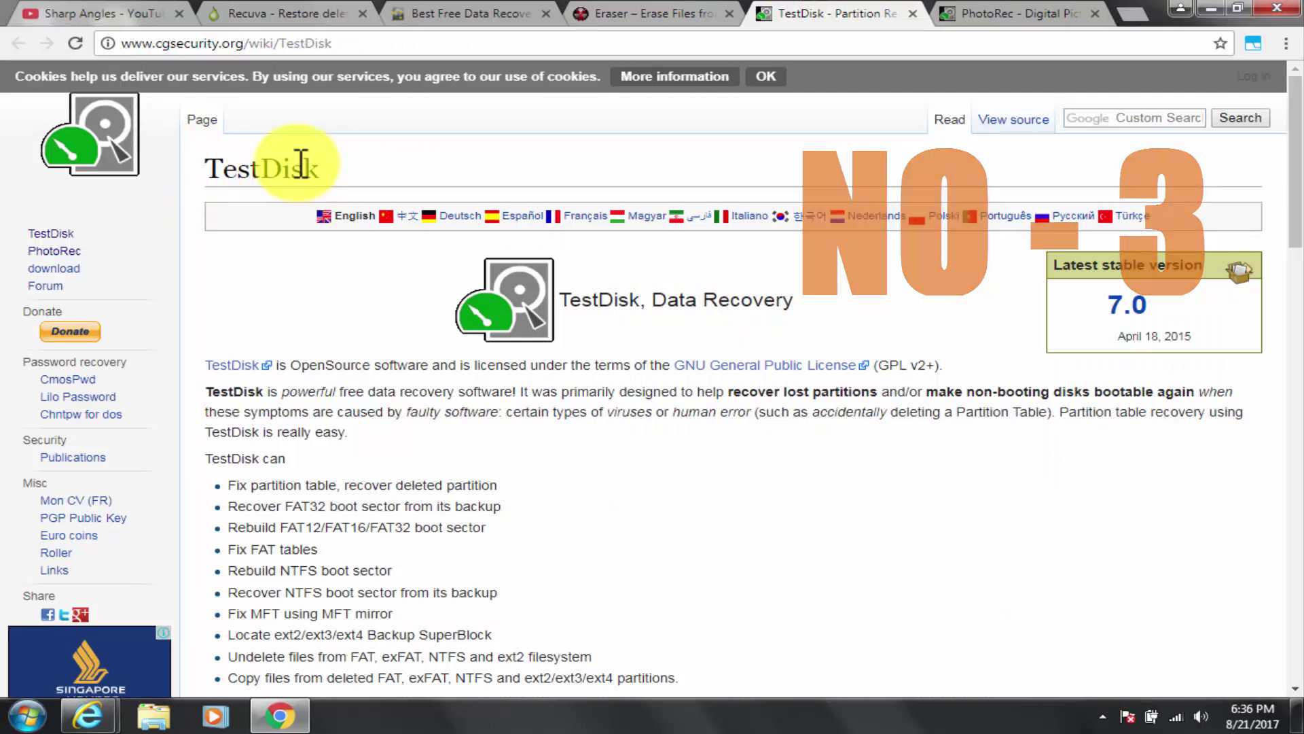
{"action": "left_click", "coordinate": [1004, 15]}
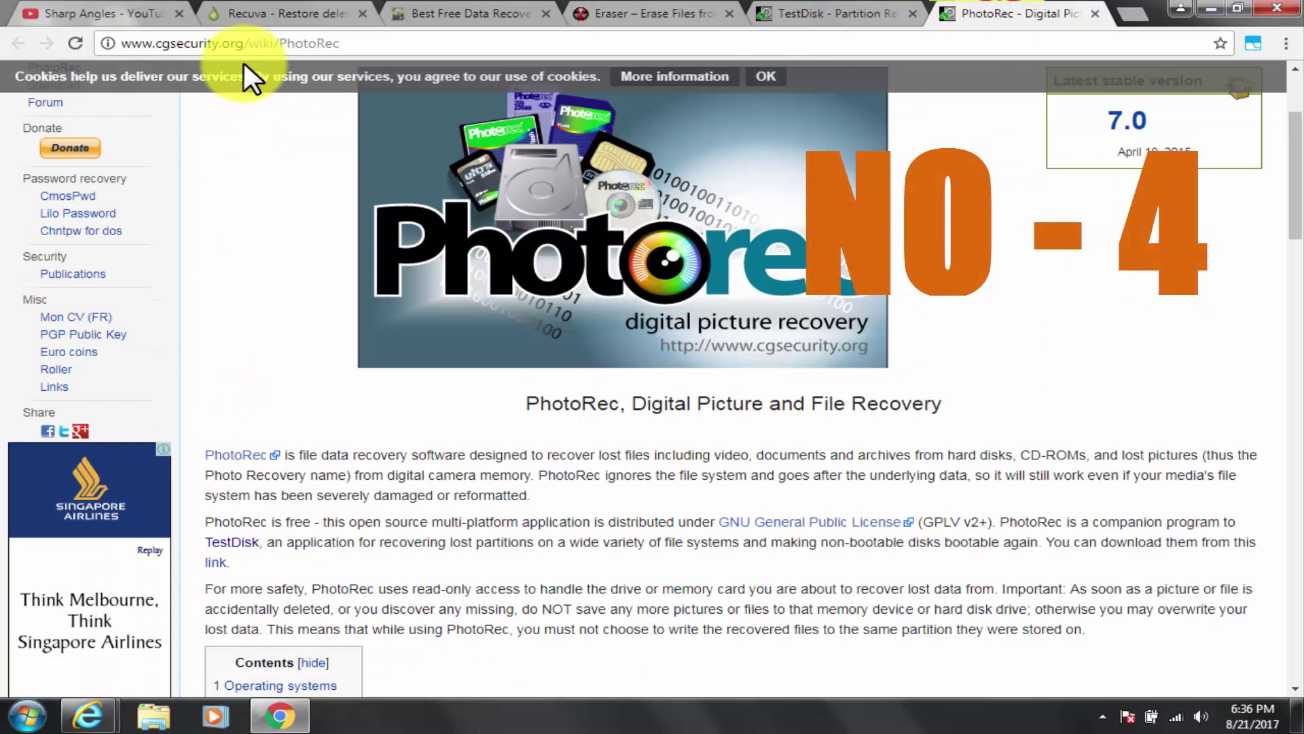
{"action": "left_click_drag", "start_coordinate": [519, 403], "coordinate": [926, 431]}
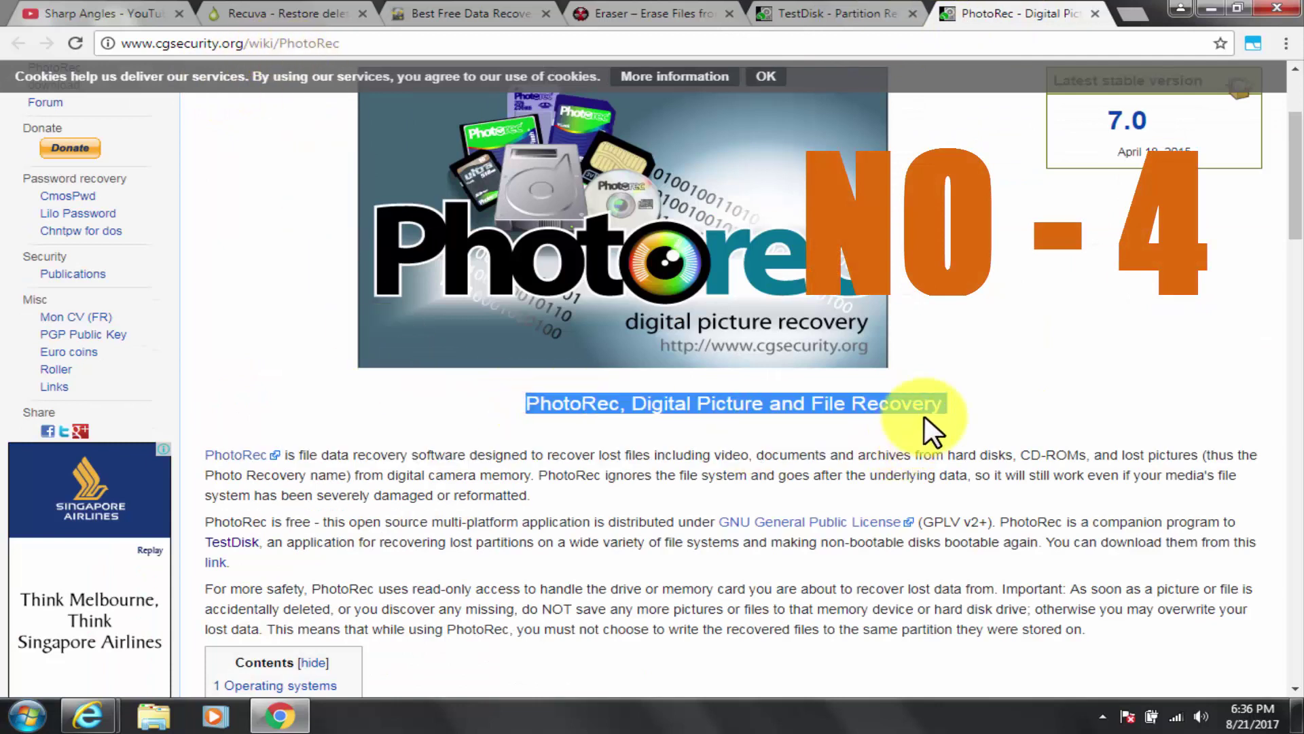
{"action": "left_click", "coordinate": [998, 452]}
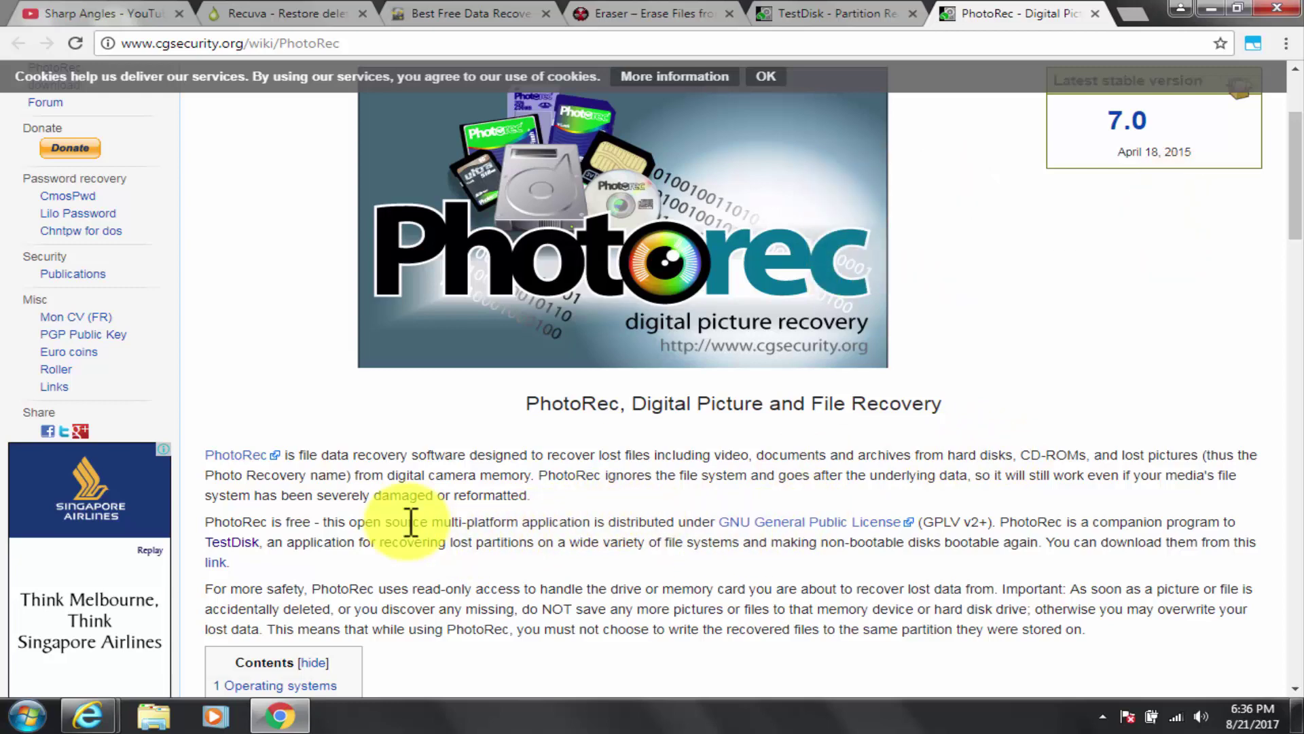
Search Google for Recuva and open the official Recuva page from the results.
{"action": "left_click", "coordinate": [170, 24]}
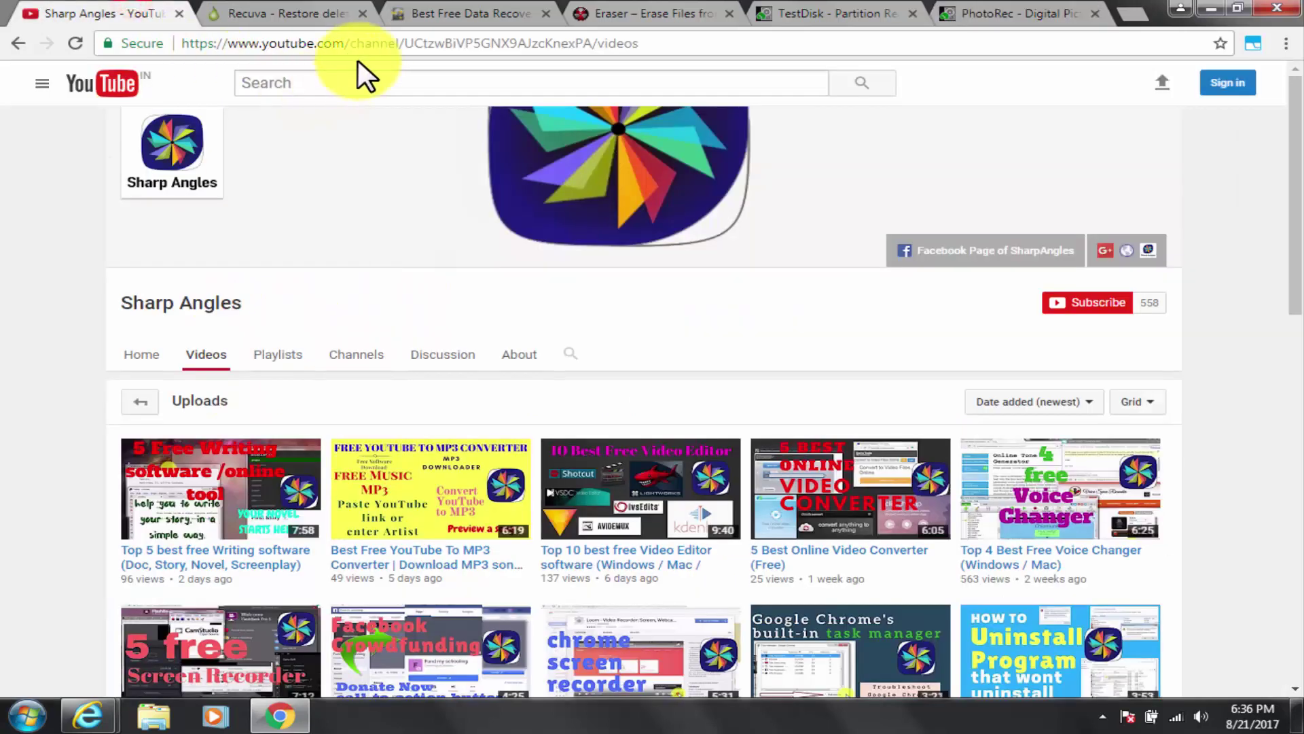
{"action": "left_click", "coordinate": [364, 42]}
{"action": "type", "text": "goo"}
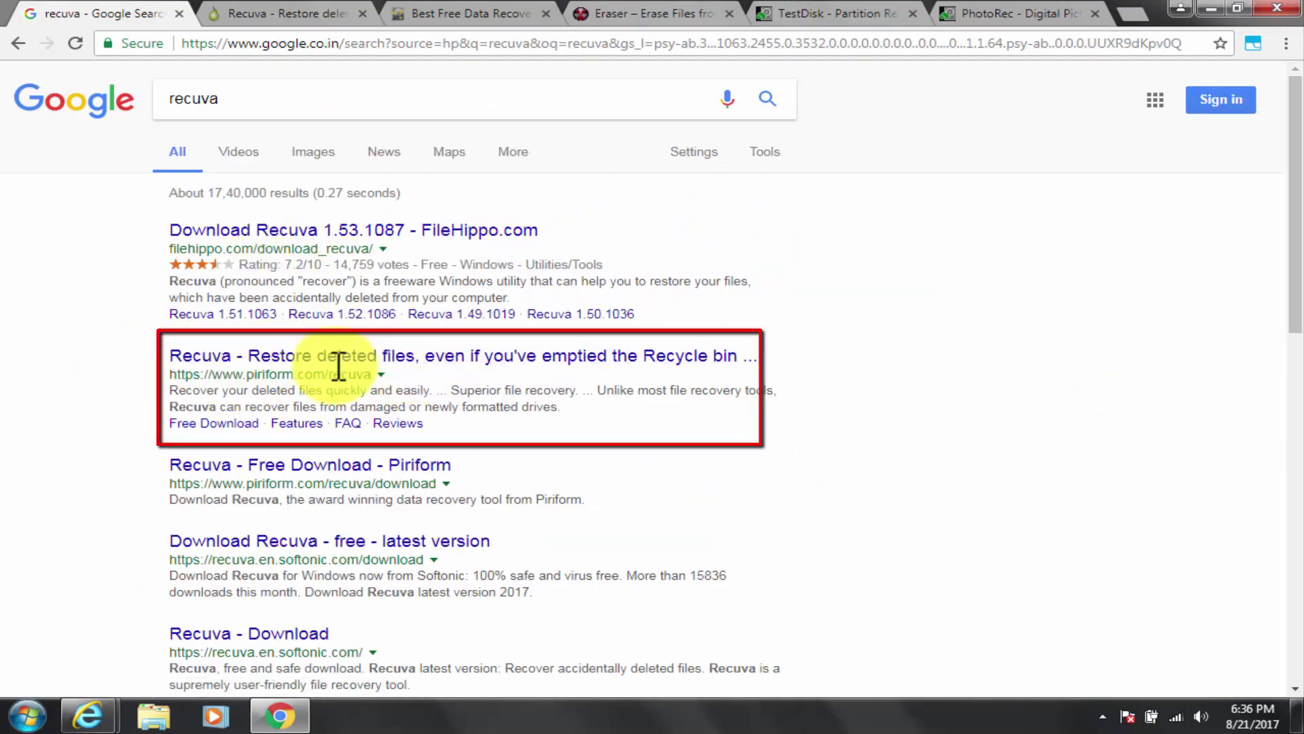
{"action": "left_click", "coordinate": [355, 356]}
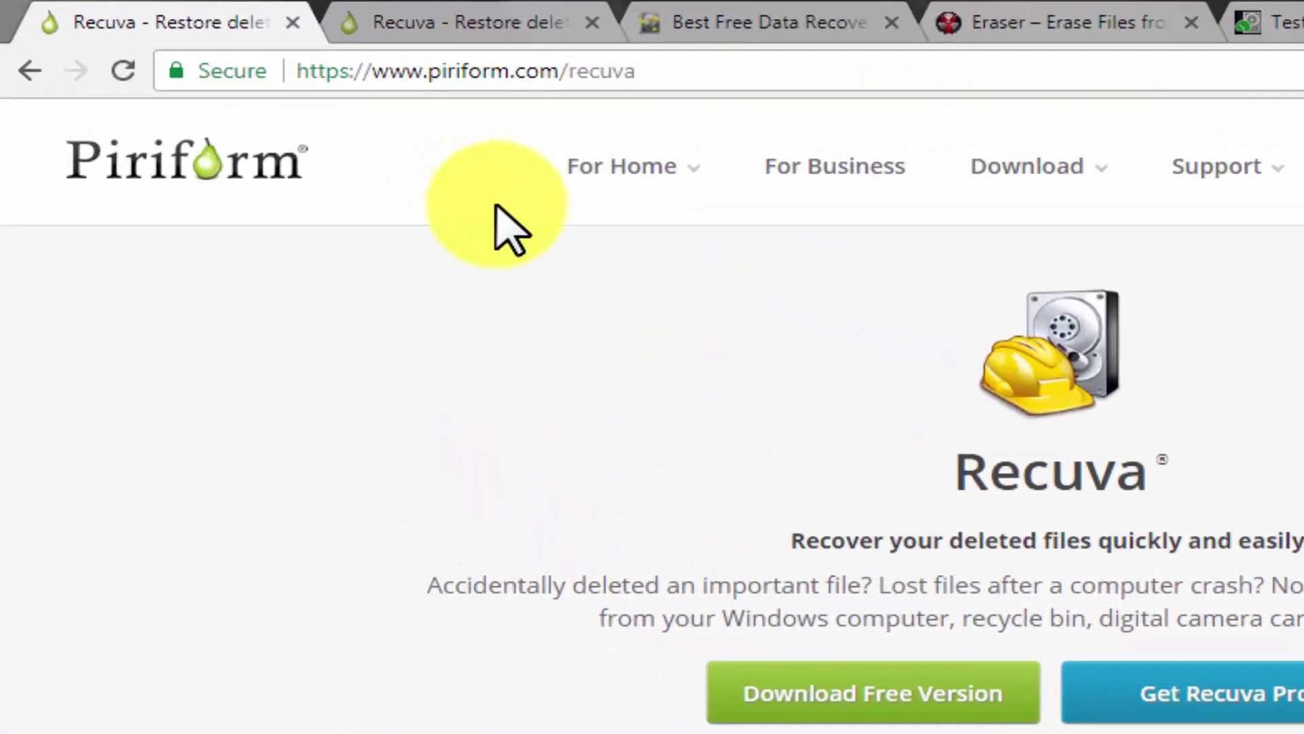
On the other Recuva tab, highlight the 'Recover your deleted' tagline and dismiss the download options.
{"action": "left_click", "coordinate": [306, 15]}
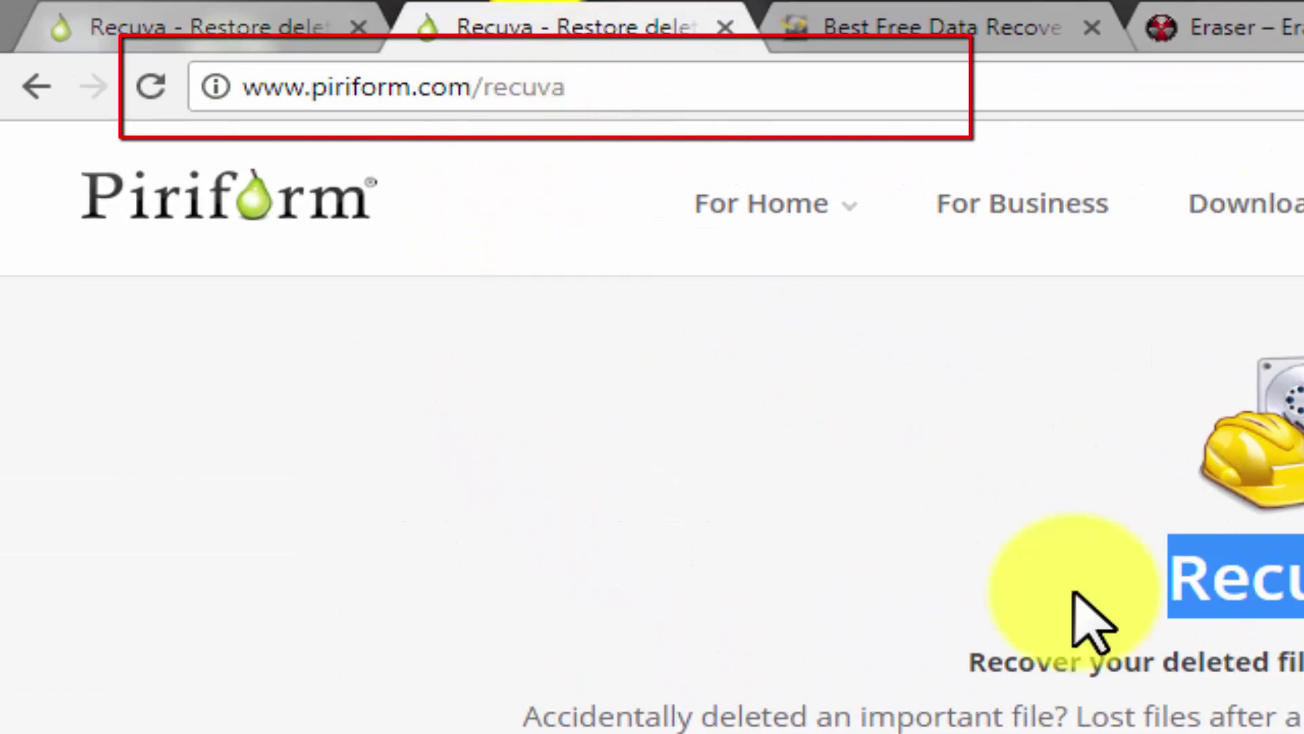
{"action": "left_click_drag", "start_coordinate": [961, 664], "coordinate": [1272, 664]}
{"action": "left_click", "coordinate": [946, 664]}
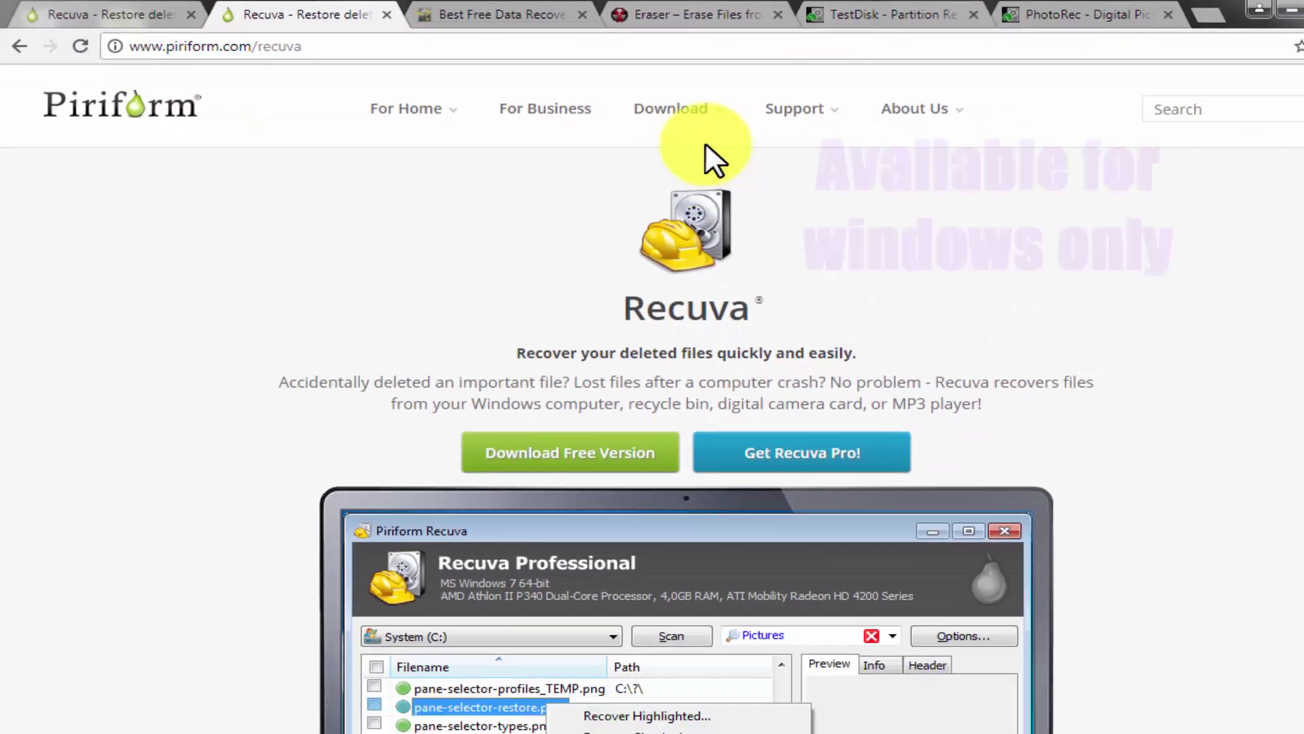
{"action": "mouse_move", "coordinate": [985, 159]}
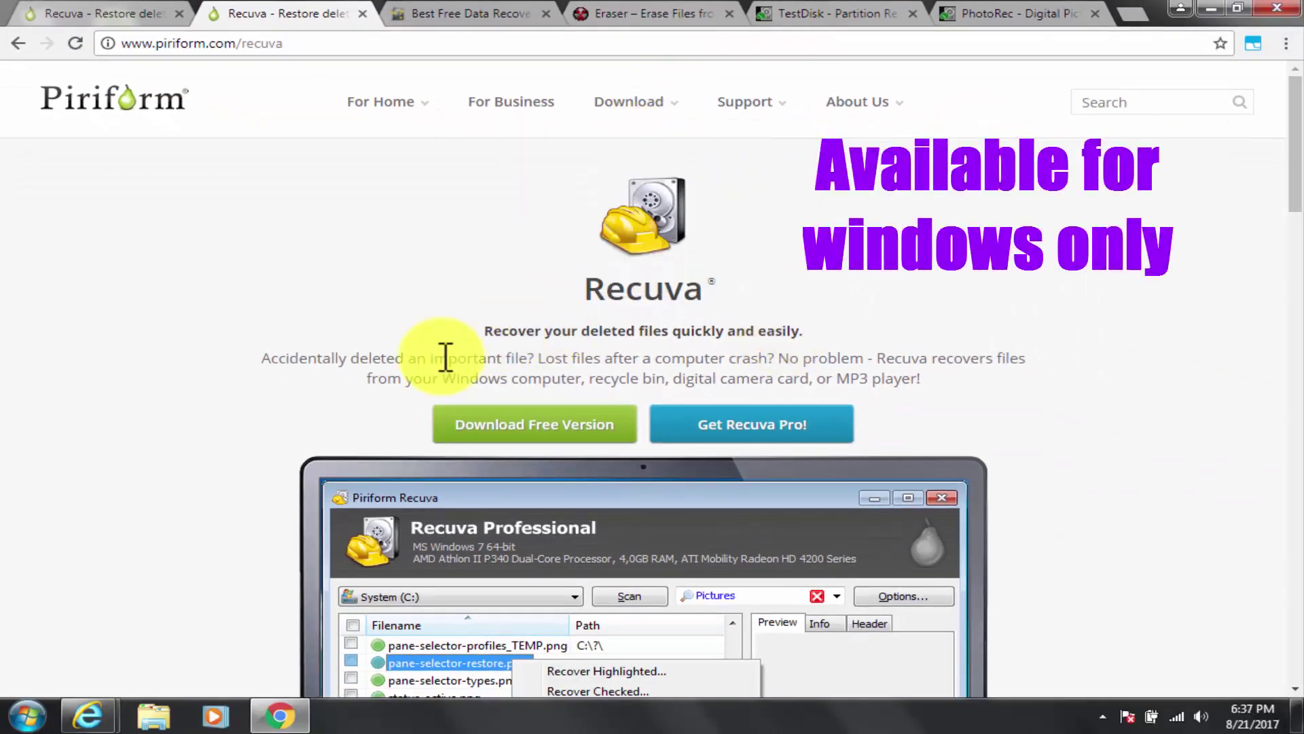
{"action": "left_click", "coordinate": [353, 356]}
{"action": "left_click_drag", "start_coordinate": [442, 379], "coordinate": [921, 377]}
Scroll through Recuva's features, highlighting the deep scan and secure delete descriptions.
{"action": "scroll", "coordinate": [961, 394], "scroll_direction": "down", "scroll_amount": 4}
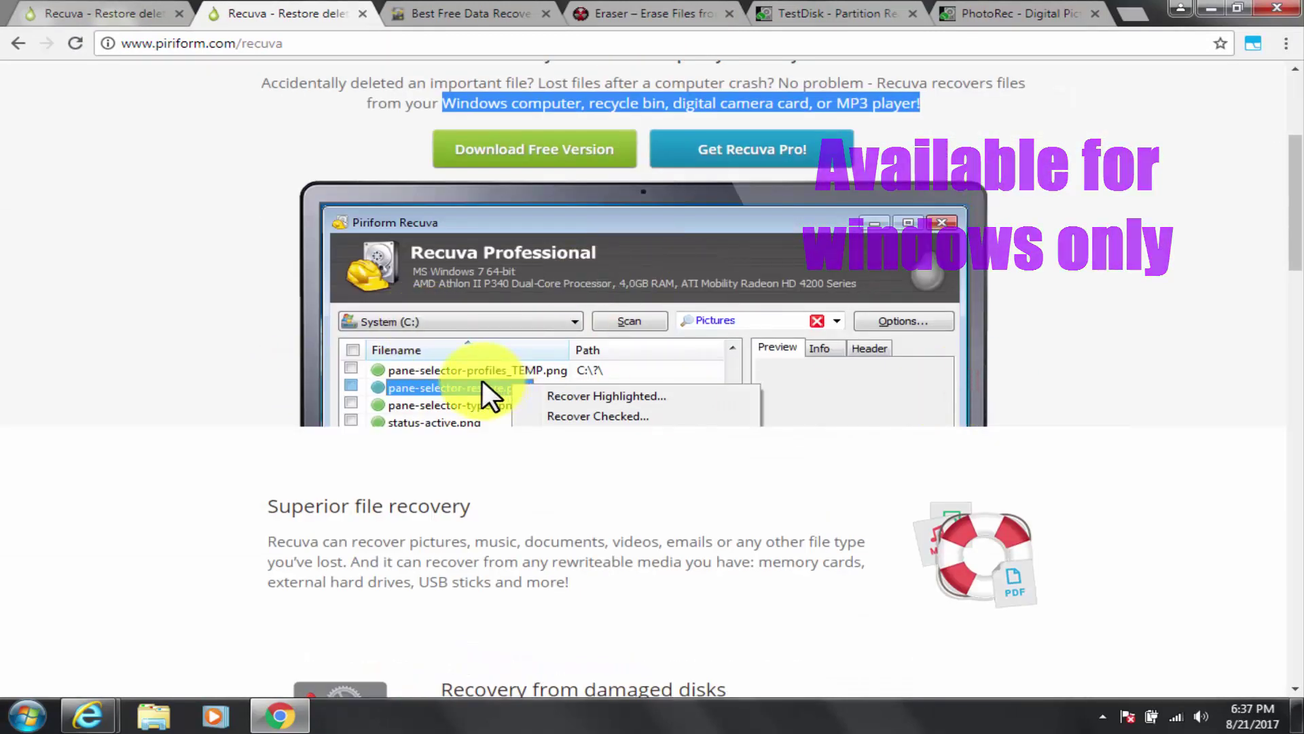
{"action": "scroll", "coordinate": [564, 326], "scroll_direction": "down", "scroll_amount": 4}
{"action": "scroll", "coordinate": [780, 509], "scroll_direction": "down", "scroll_amount": 4}
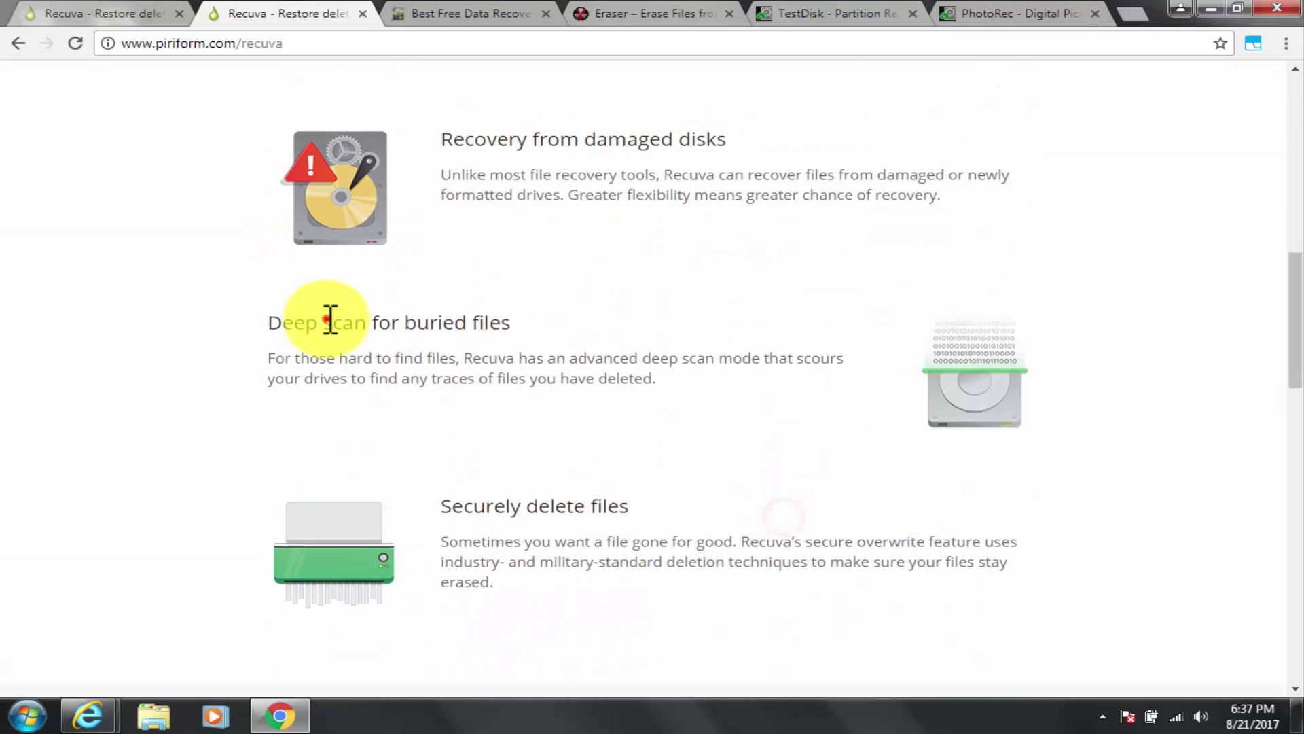
{"action": "left_click_drag", "start_coordinate": [323, 320], "coordinate": [699, 398]}
{"action": "left_click_drag", "start_coordinate": [378, 355], "coordinate": [478, 351]}
{"action": "left_click_drag", "start_coordinate": [605, 358], "coordinate": [821, 367]}
{"action": "left_click", "coordinate": [712, 420]}
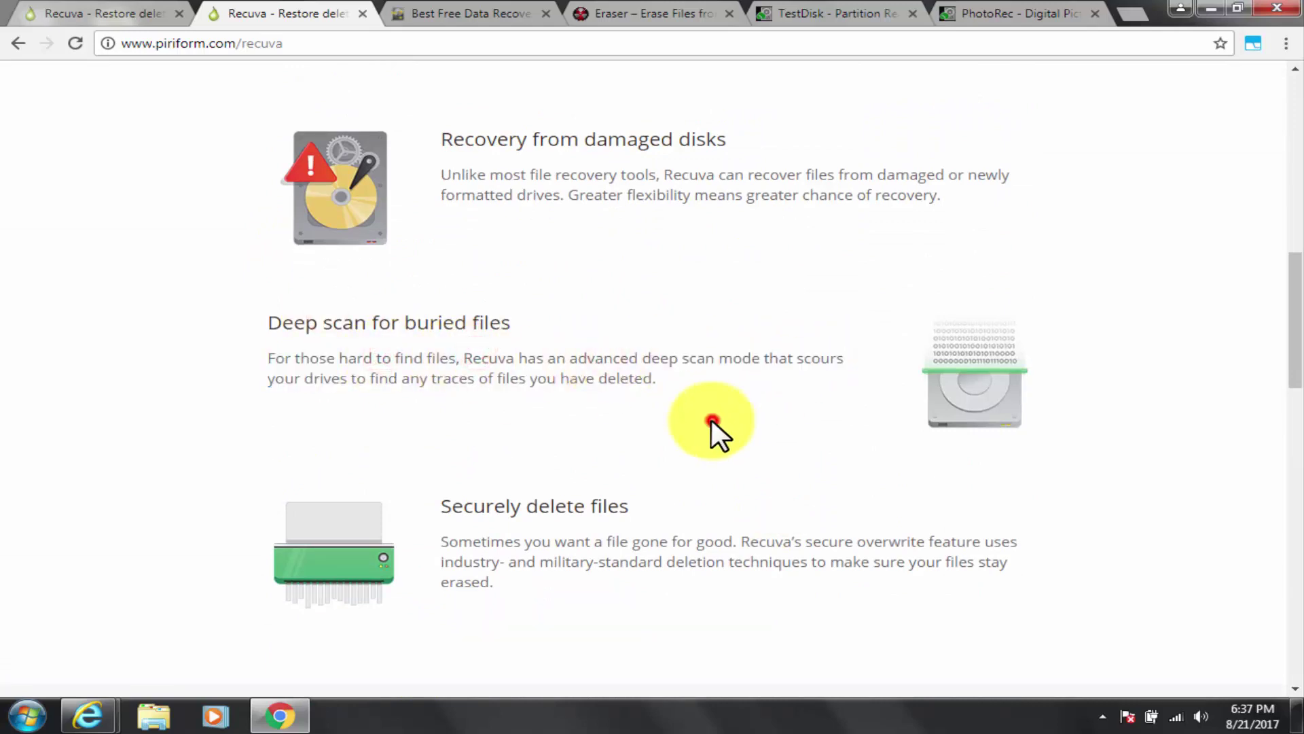
{"action": "scroll", "coordinate": [712, 420], "scroll_direction": "down", "scroll_amount": 3}
{"action": "left_click_drag", "start_coordinate": [491, 358], "coordinate": [990, 372]}
{"action": "left_click", "coordinate": [727, 420]}
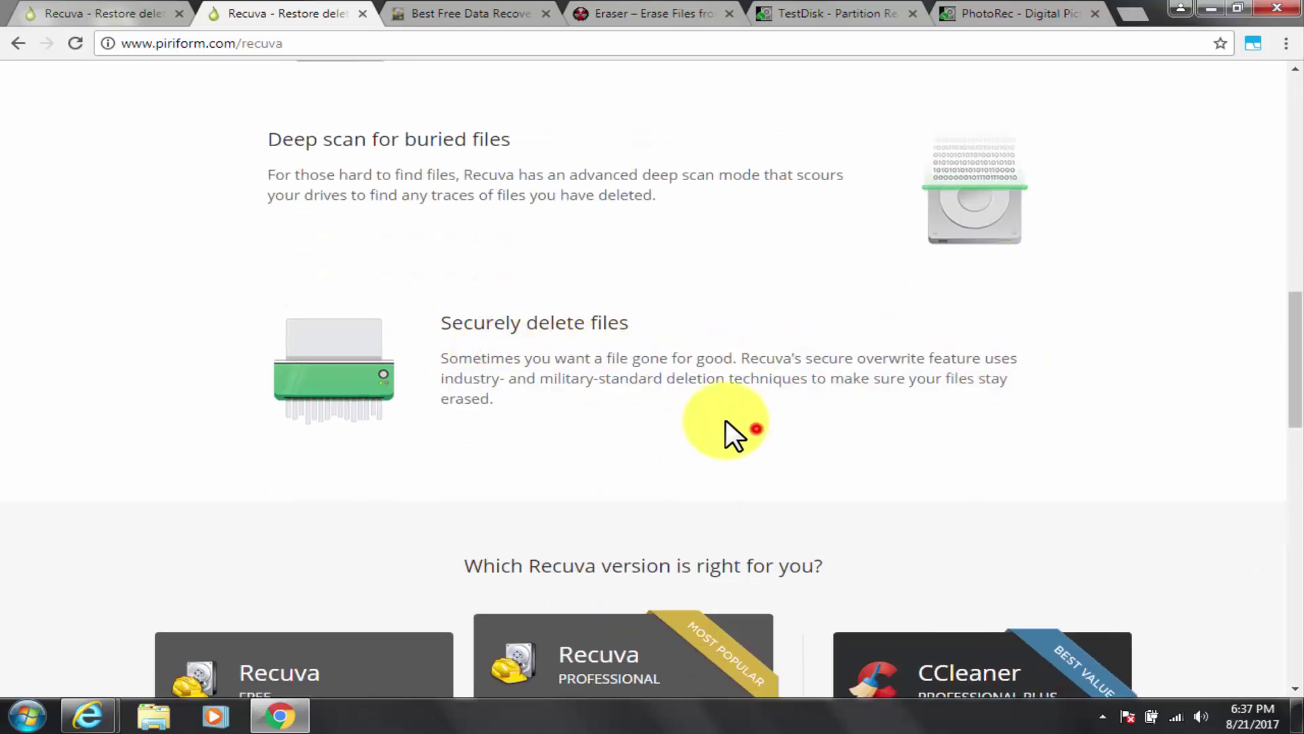
{"action": "scroll", "coordinate": [727, 419], "scroll_direction": "down", "scroll_amount": 7}
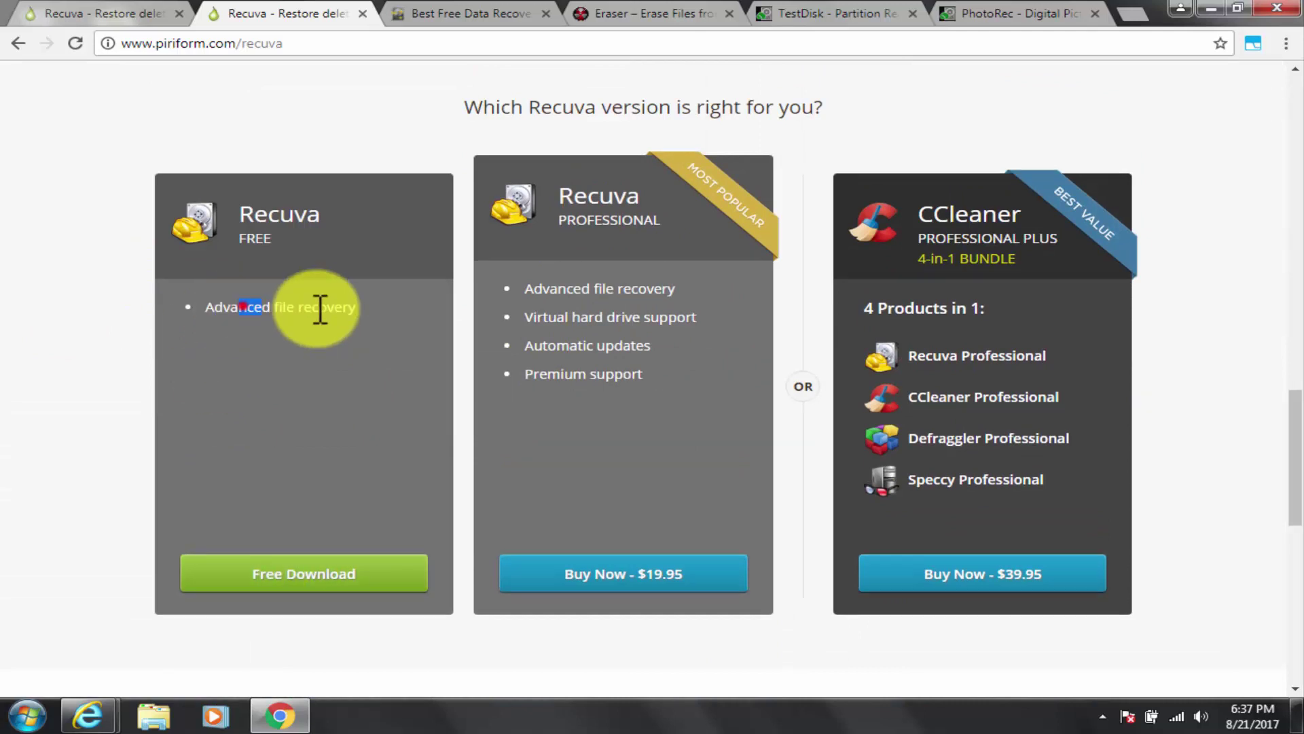
Compare Recuva Free with Professional, highlighting Automatic updates and the CCleaner bundle.
{"action": "left_click", "coordinate": [390, 340]}
{"action": "left_click_drag", "start_coordinate": [618, 346], "coordinate": [605, 374]}
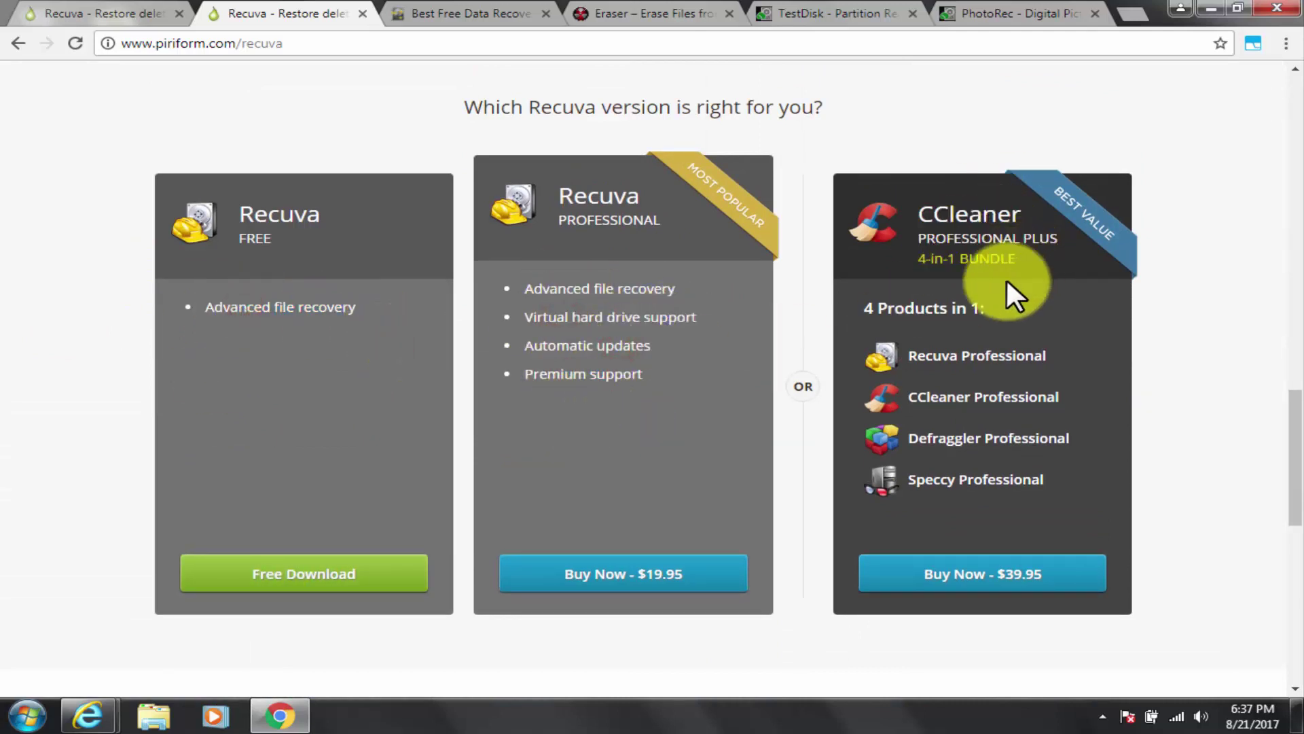
{"action": "left_click_drag", "start_coordinate": [948, 357], "coordinate": [1142, 460]}
{"action": "left_click", "coordinate": [1159, 437]}
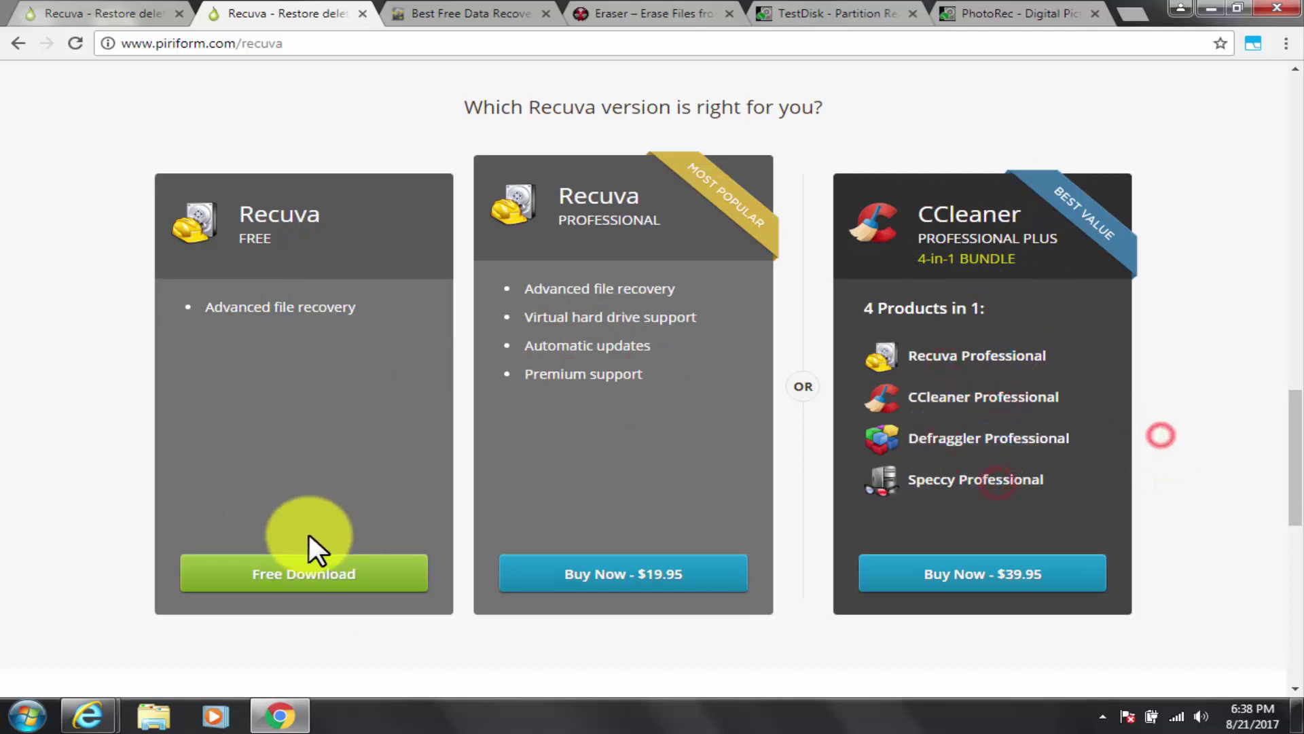
{"action": "scroll", "coordinate": [304, 296], "scroll_direction": "down", "scroll_amount": 1}
Download the Recuva 1.53.1087 installer rcsetup153.exe from FileHippo and run it.
{"action": "left_click", "coordinate": [304, 487]}
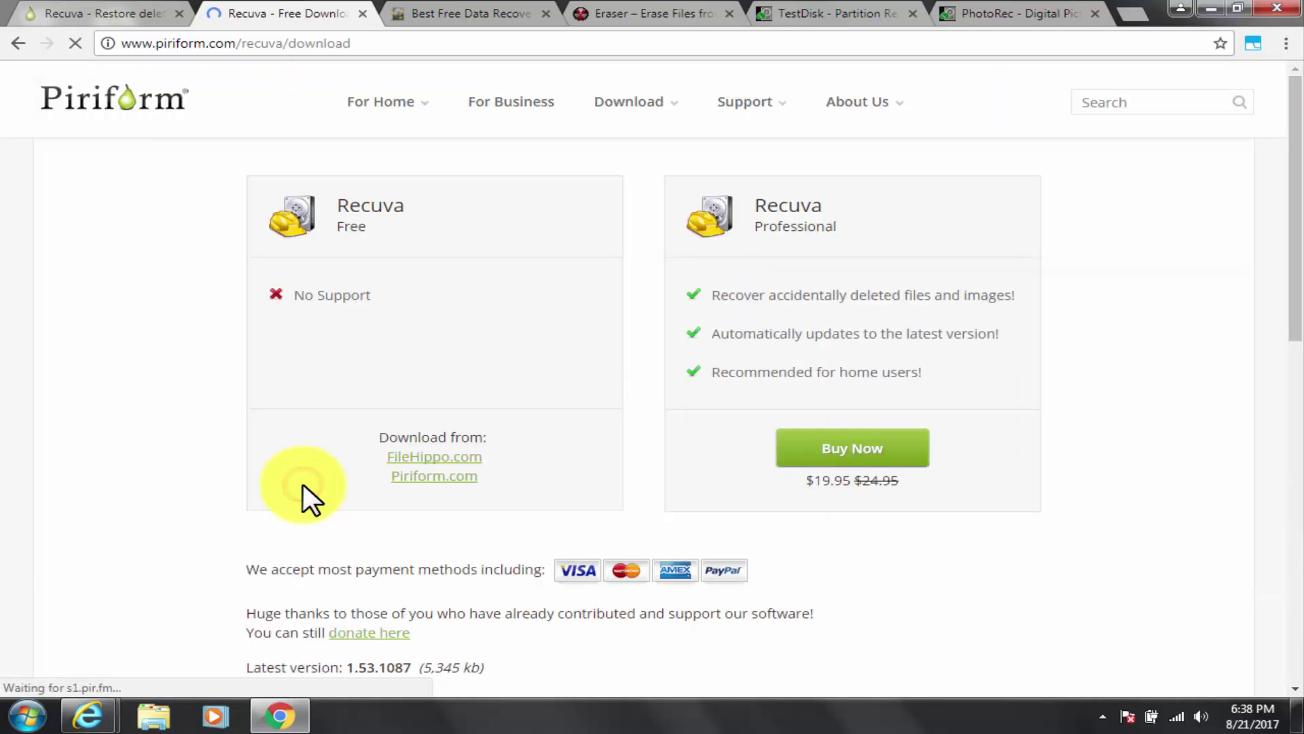
{"action": "left_click", "coordinate": [436, 457]}
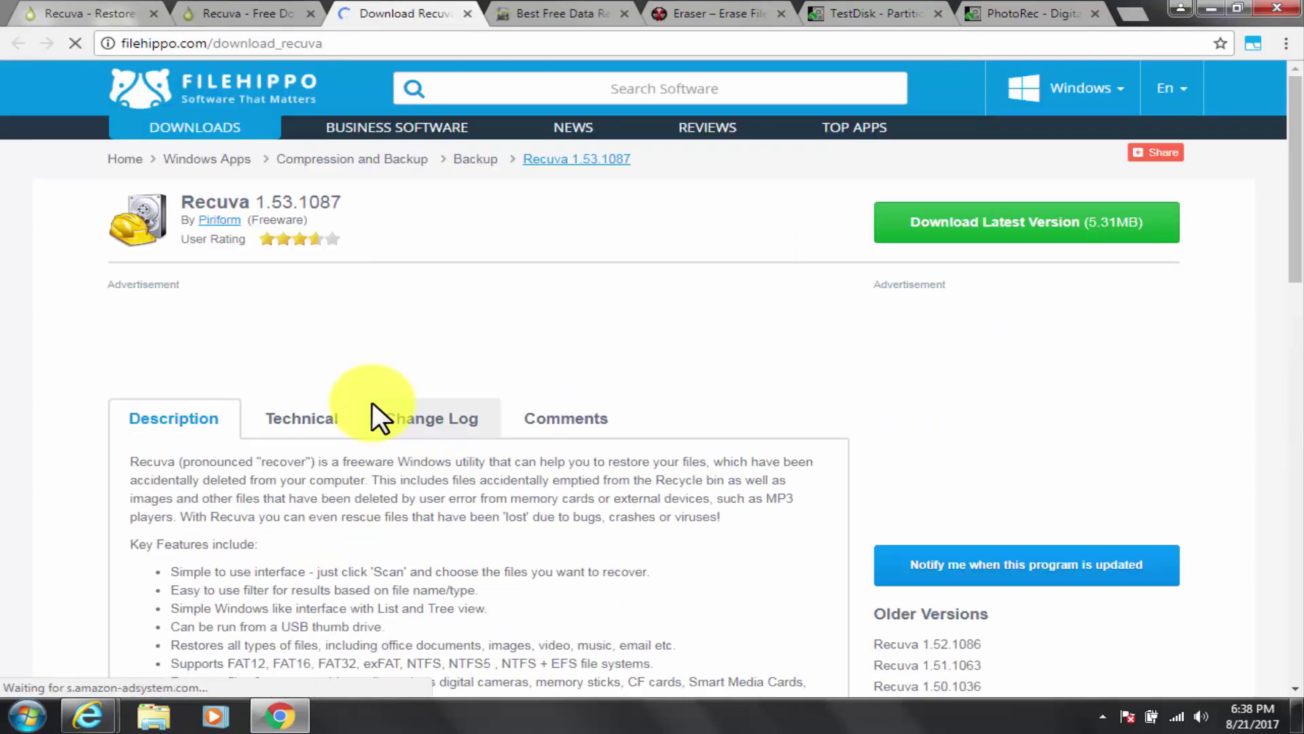
{"action": "left_click", "coordinate": [1049, 223]}
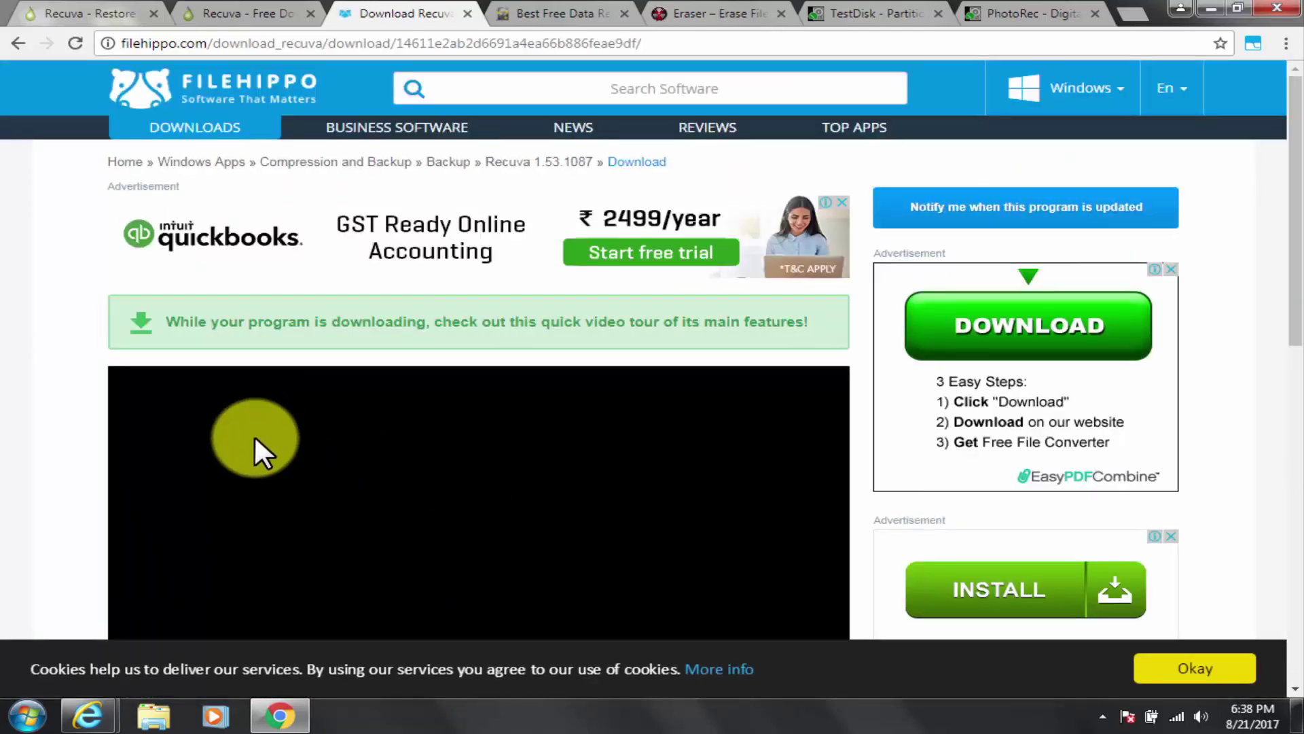
{"action": "scroll", "coordinate": [387, 378], "scroll_direction": "down", "scroll_amount": 3}
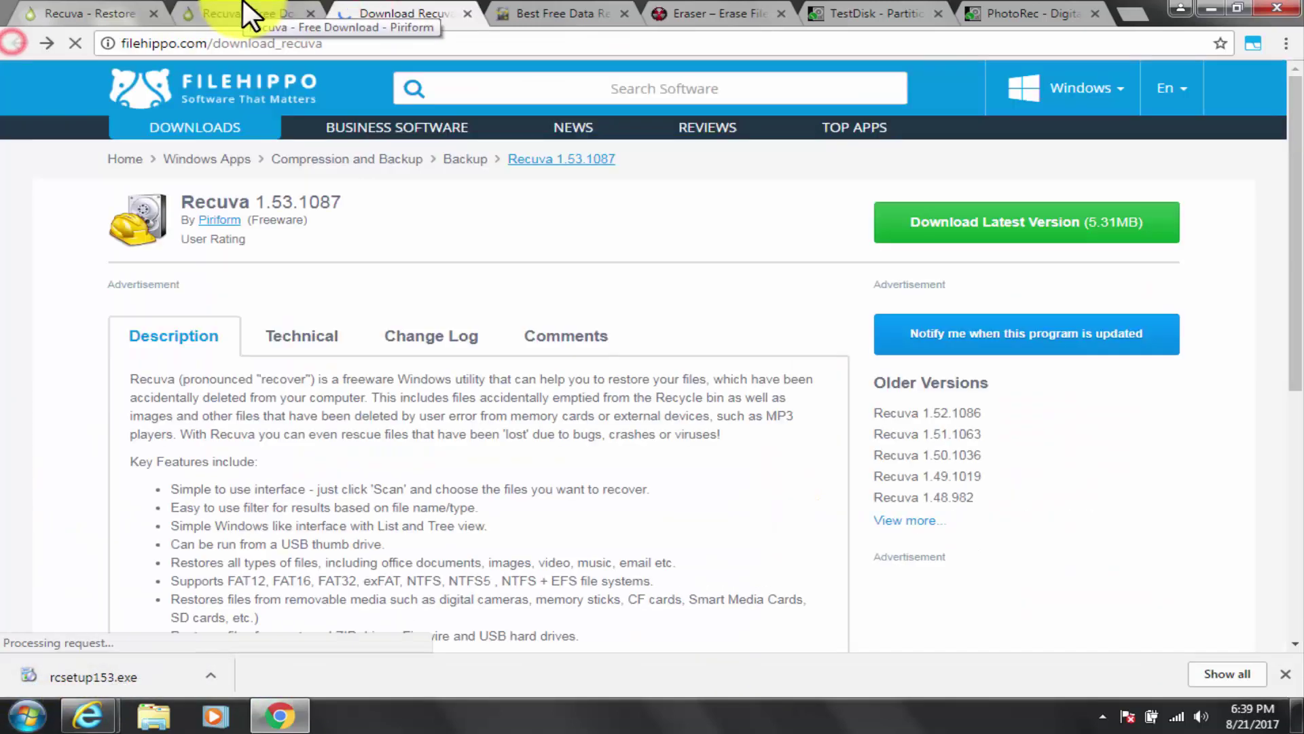
{"action": "left_click", "coordinate": [100, 674]}
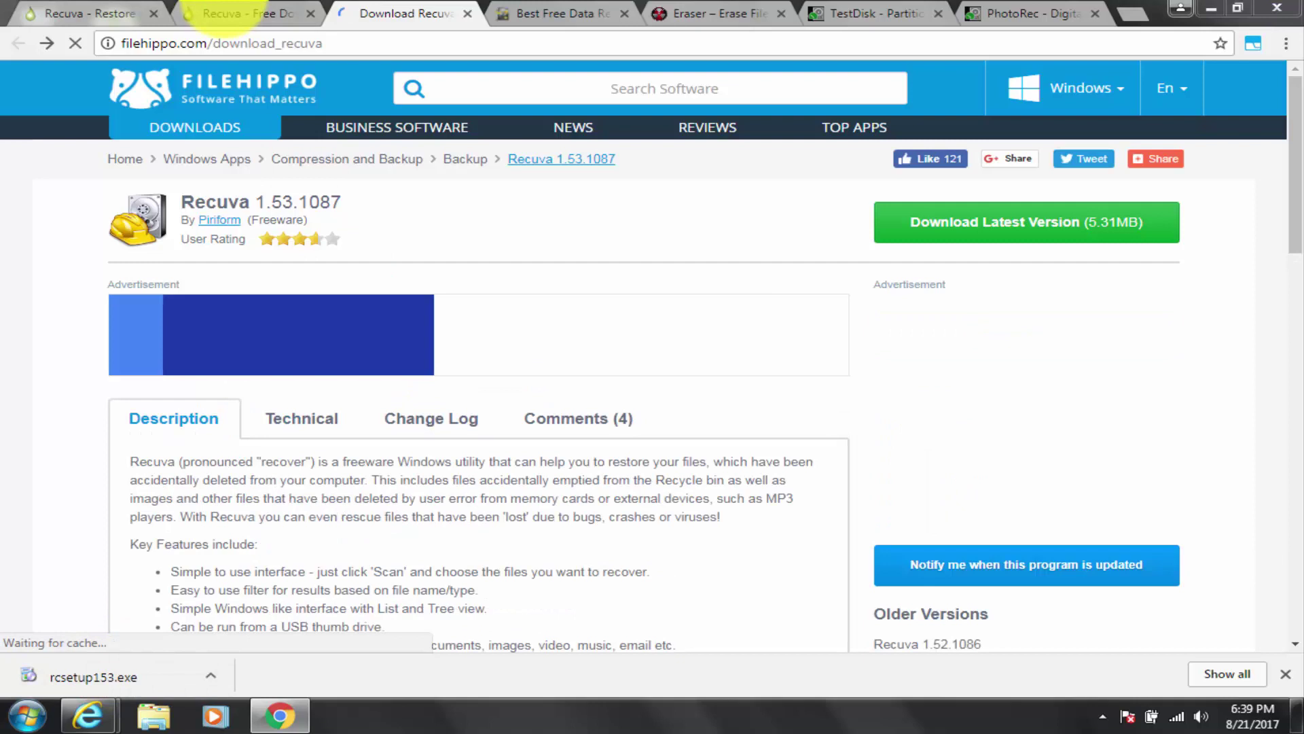
{"action": "left_click", "coordinate": [228, 13]}
Install Recuva v1.53 through Customize with all options left checked, then run Recuva.
{"action": "left_click", "coordinate": [306, 218]}
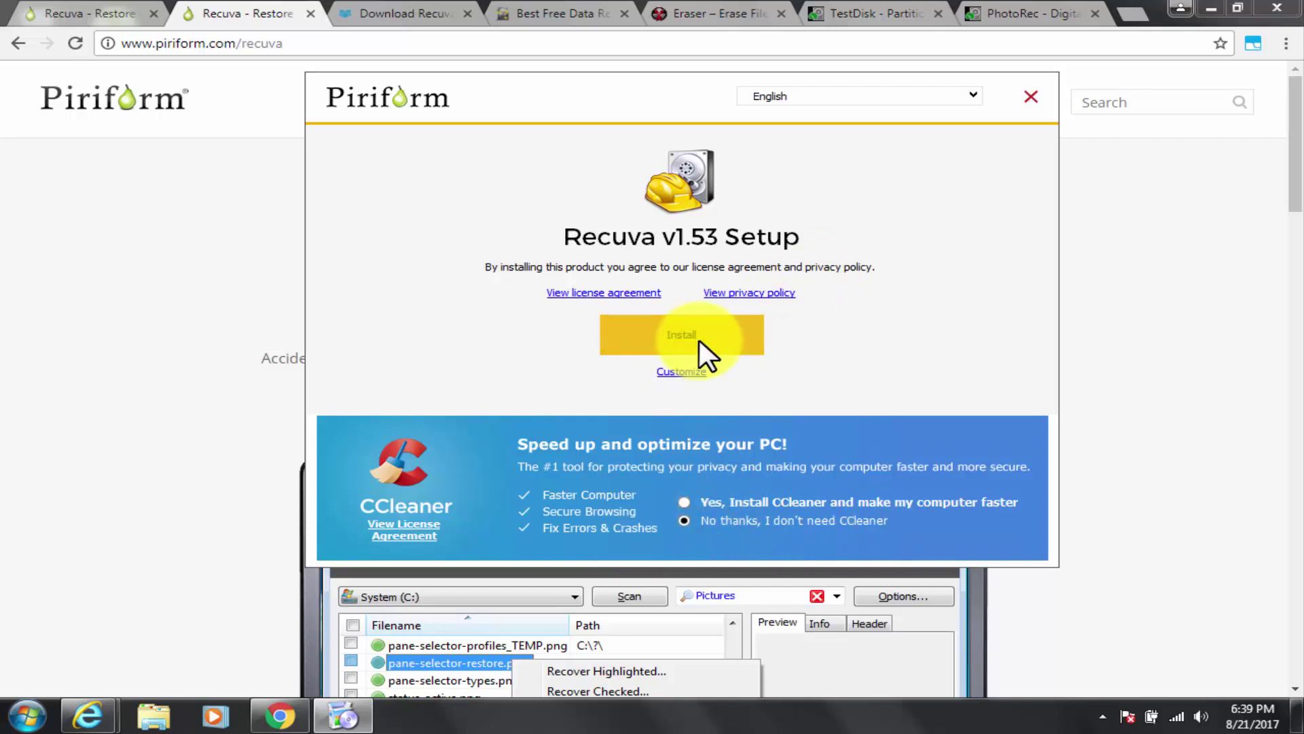
{"action": "left_click", "coordinate": [686, 371]}
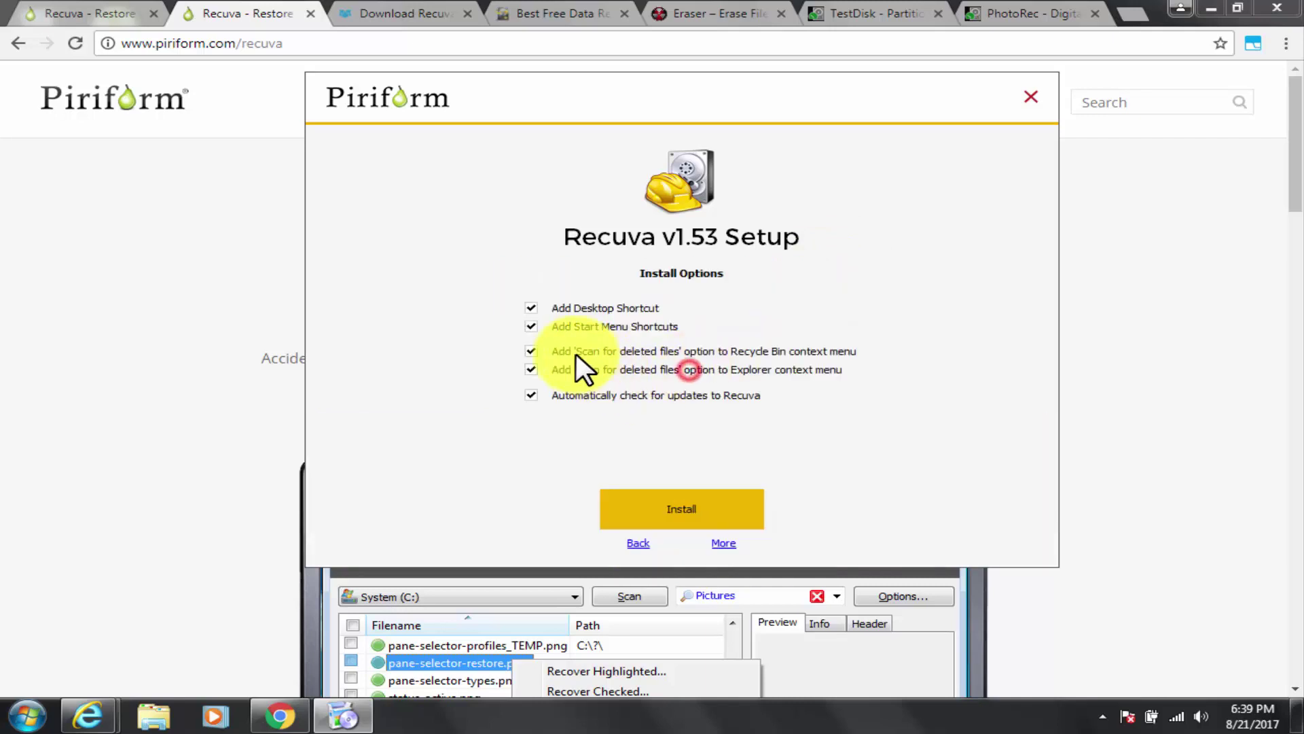
{"action": "left_click", "coordinate": [703, 496]}
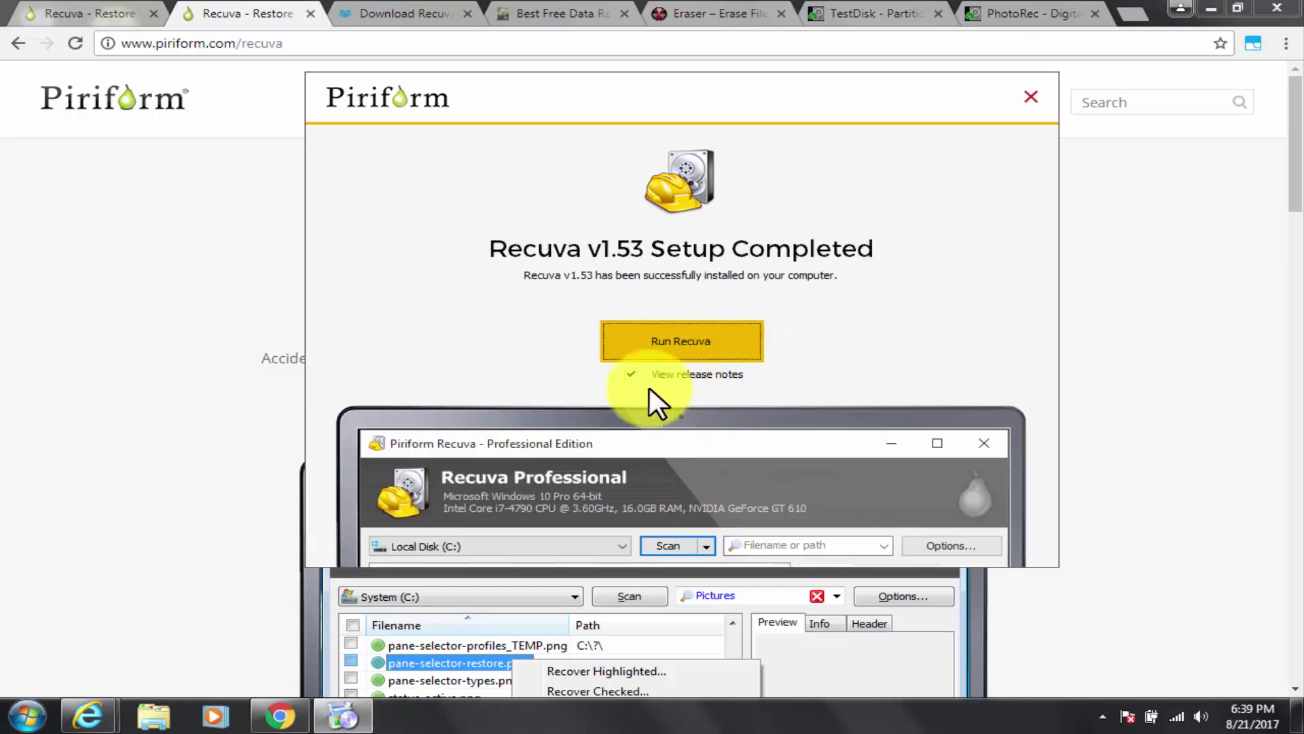
{"action": "left_click", "coordinate": [683, 342]}
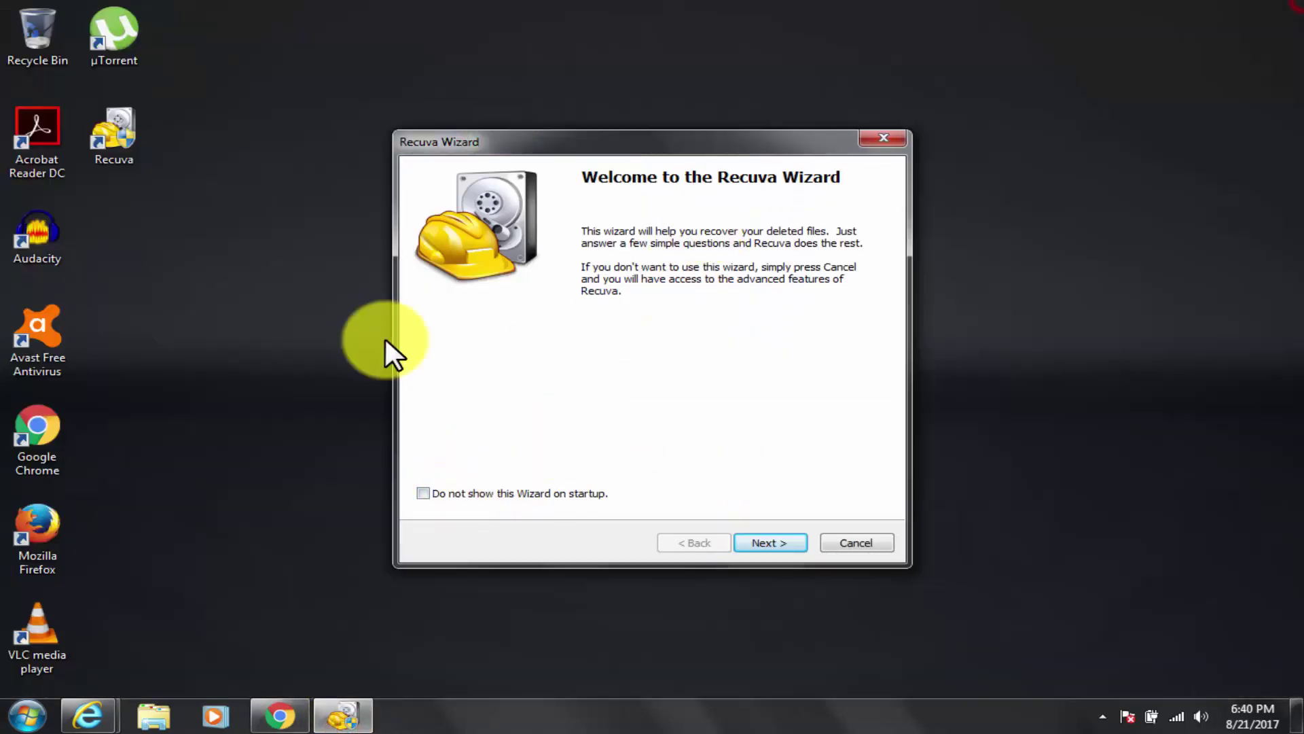
Advance the Recuva Wizard with All Files to the File location step, then open Explorer with Win+E.
{"action": "left_click", "coordinate": [762, 526]}
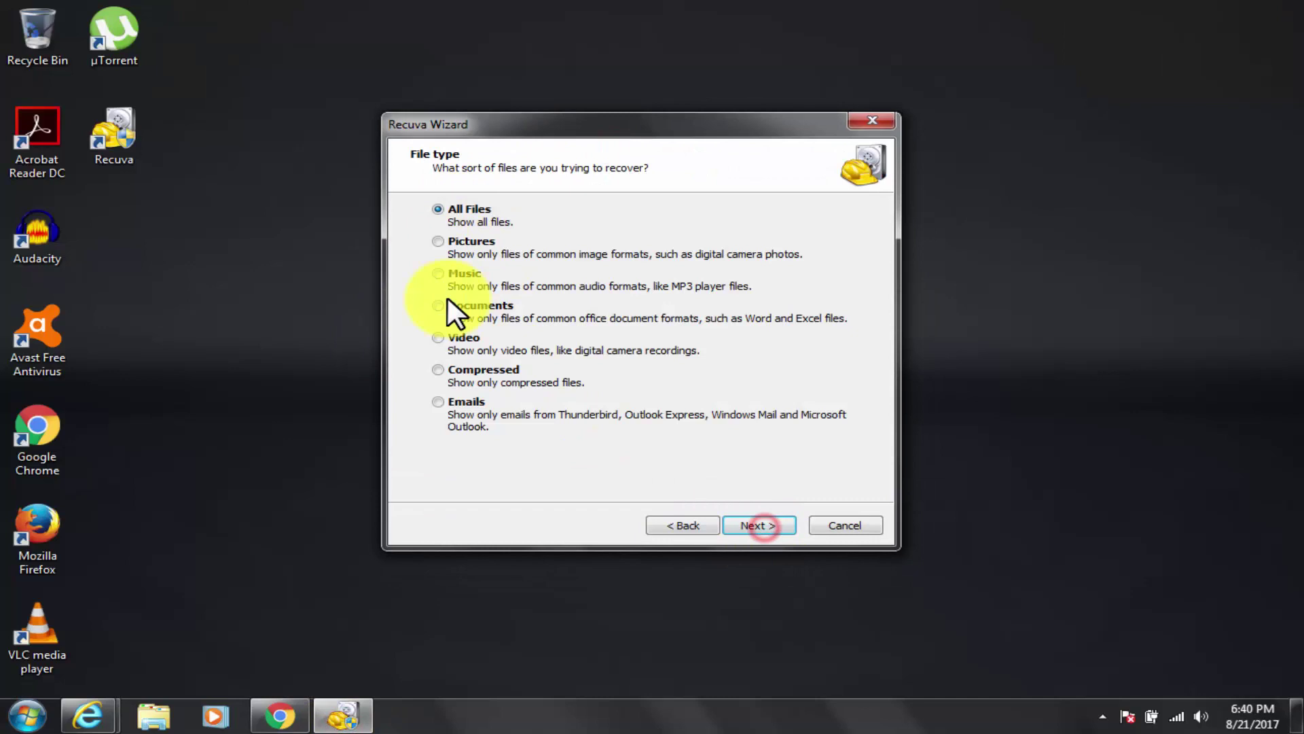
{"action": "left_click", "coordinate": [761, 523]}
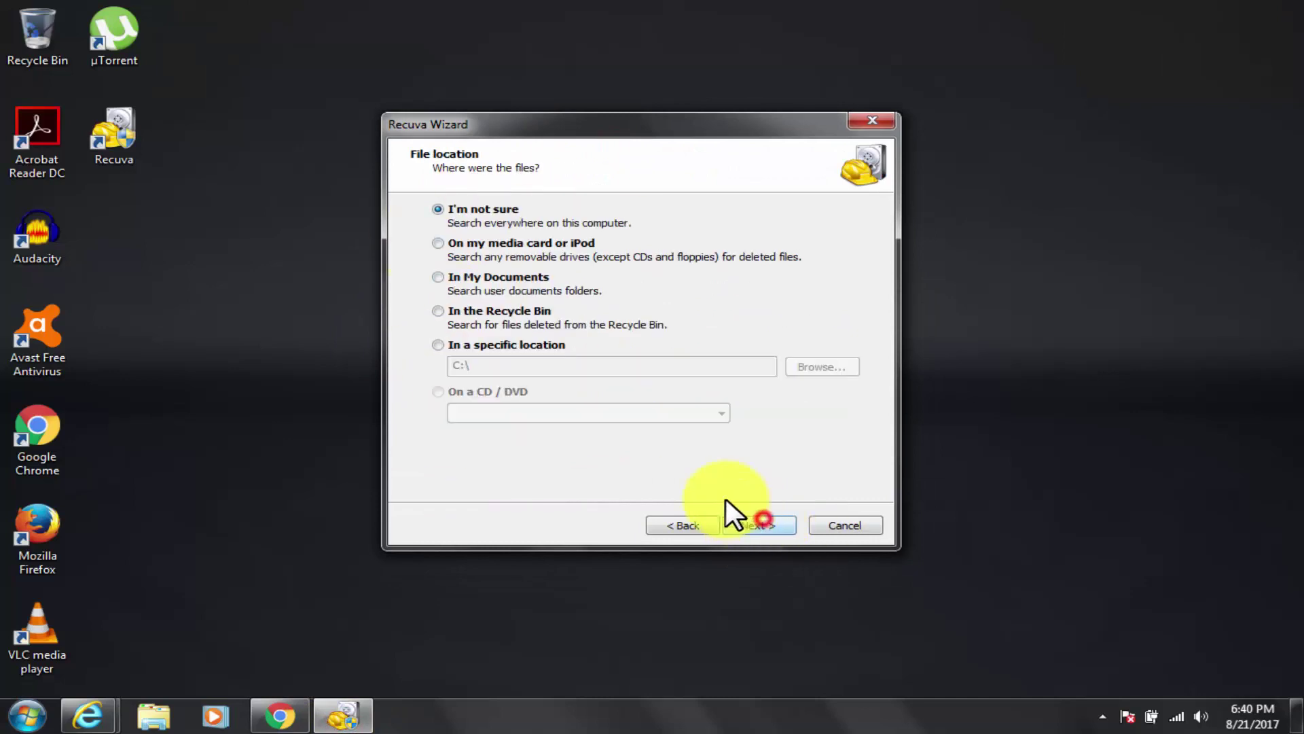
{"action": "left_click", "coordinate": [475, 310]}
{"action": "left_click", "coordinate": [448, 209]}
{"action": "left_click", "coordinate": [299, 322]}
{"action": "key", "text": "super+e"}
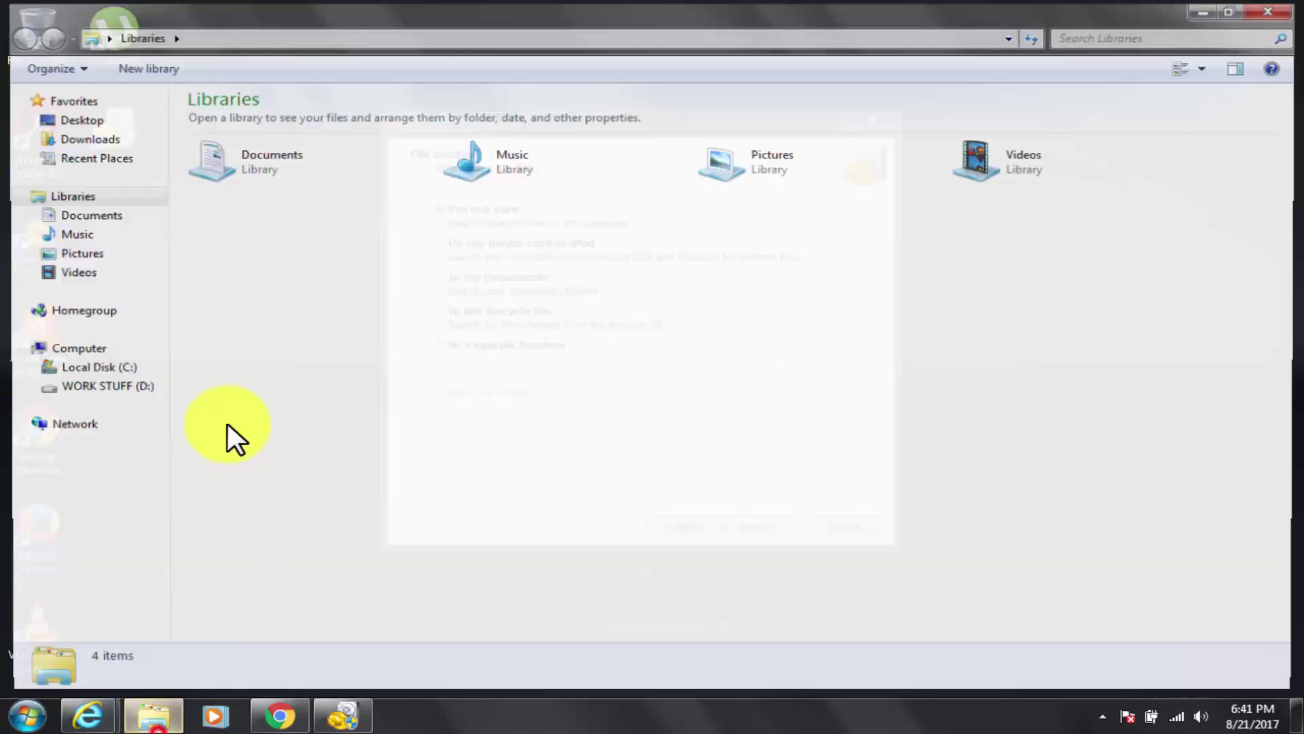
Rename the Document file in the Documents library to 'guru Document'.
{"action": "left_click", "coordinate": [70, 214]}
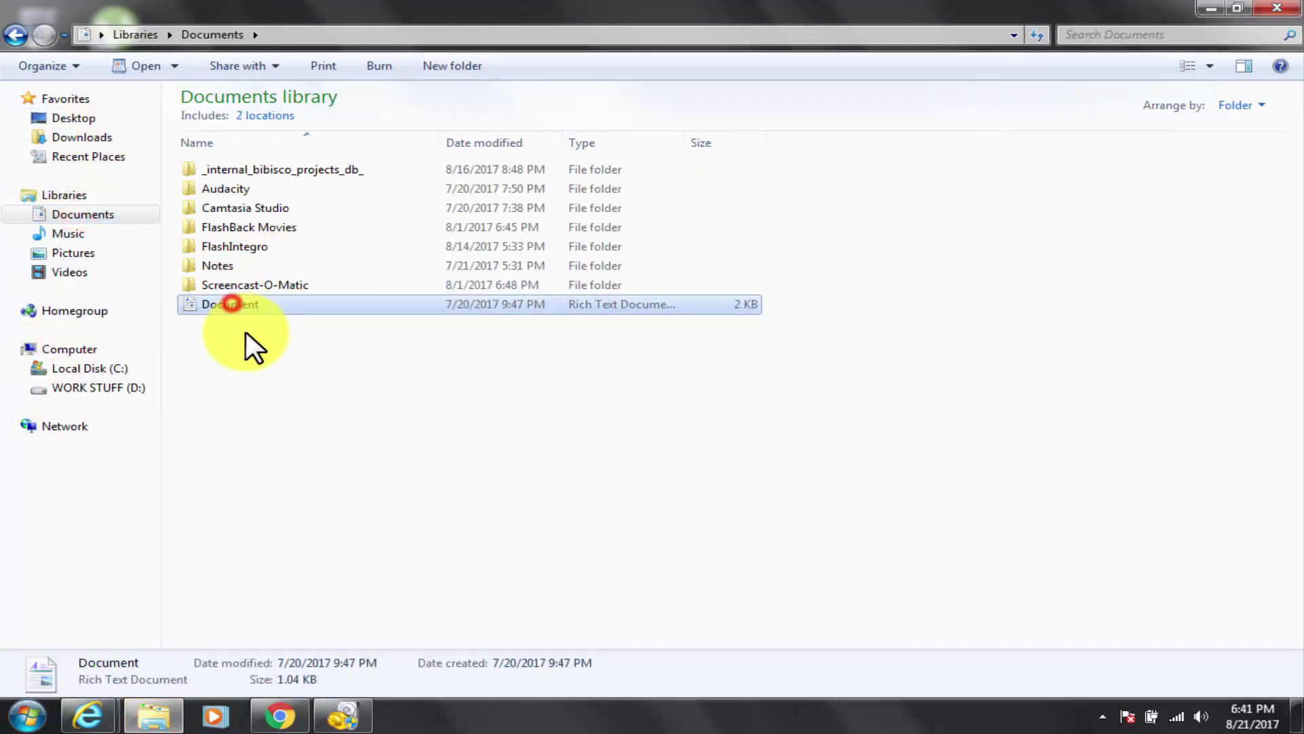
{"action": "left_click", "coordinate": [204, 303]}
{"action": "type", "text": "guru"}
{"action": "left_click", "coordinate": [341, 431]}
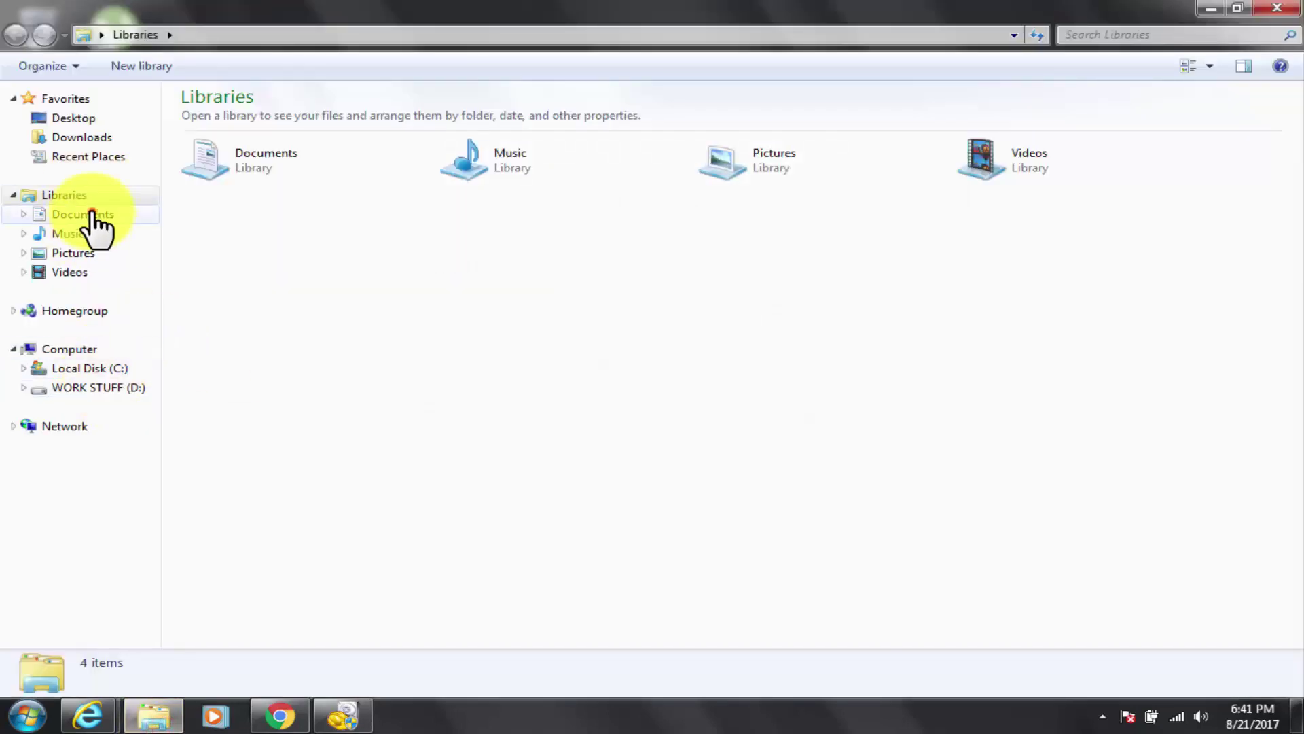
Delete 'guru Document' to the Recycle Bin, confirming with Yes.
{"action": "left_click", "coordinate": [91, 212]}
{"action": "left_click", "coordinate": [256, 307]}
{"action": "right_click", "coordinate": [303, 311]}
{"action": "left_click", "coordinate": [369, 607]}
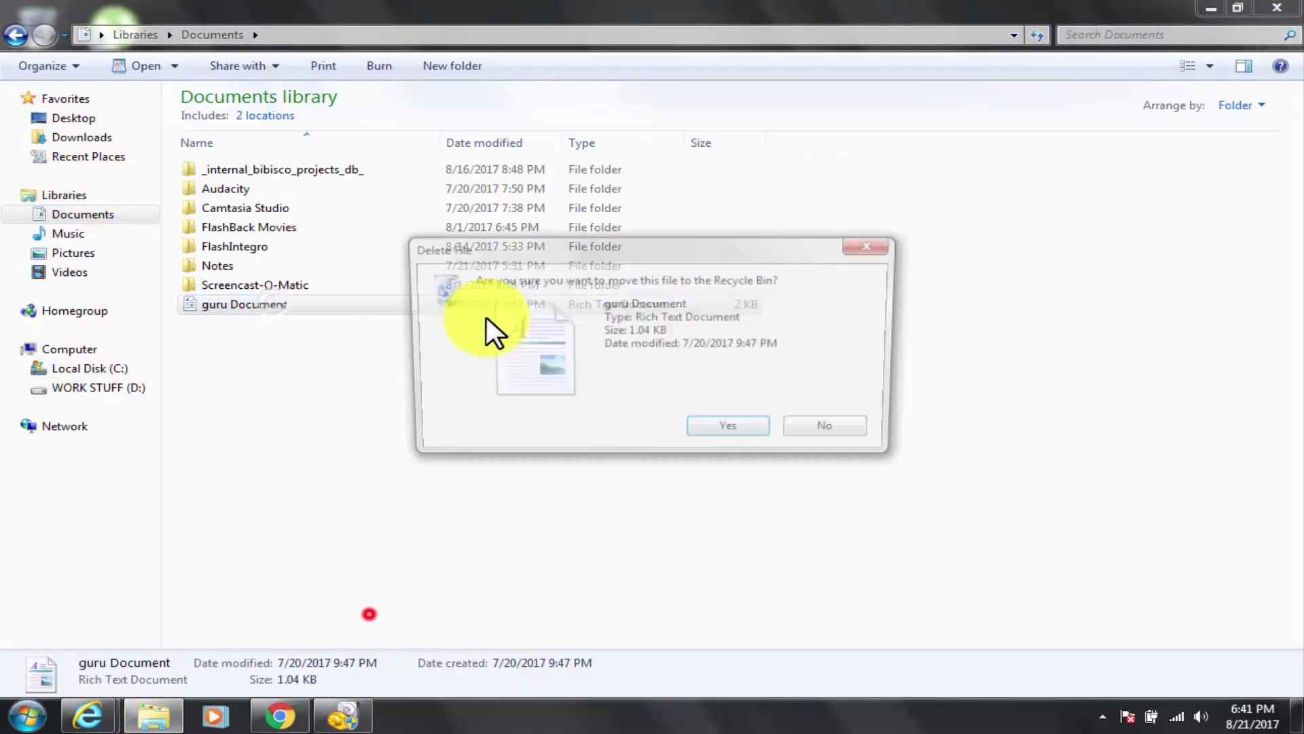
{"action": "left_click", "coordinate": [757, 431]}
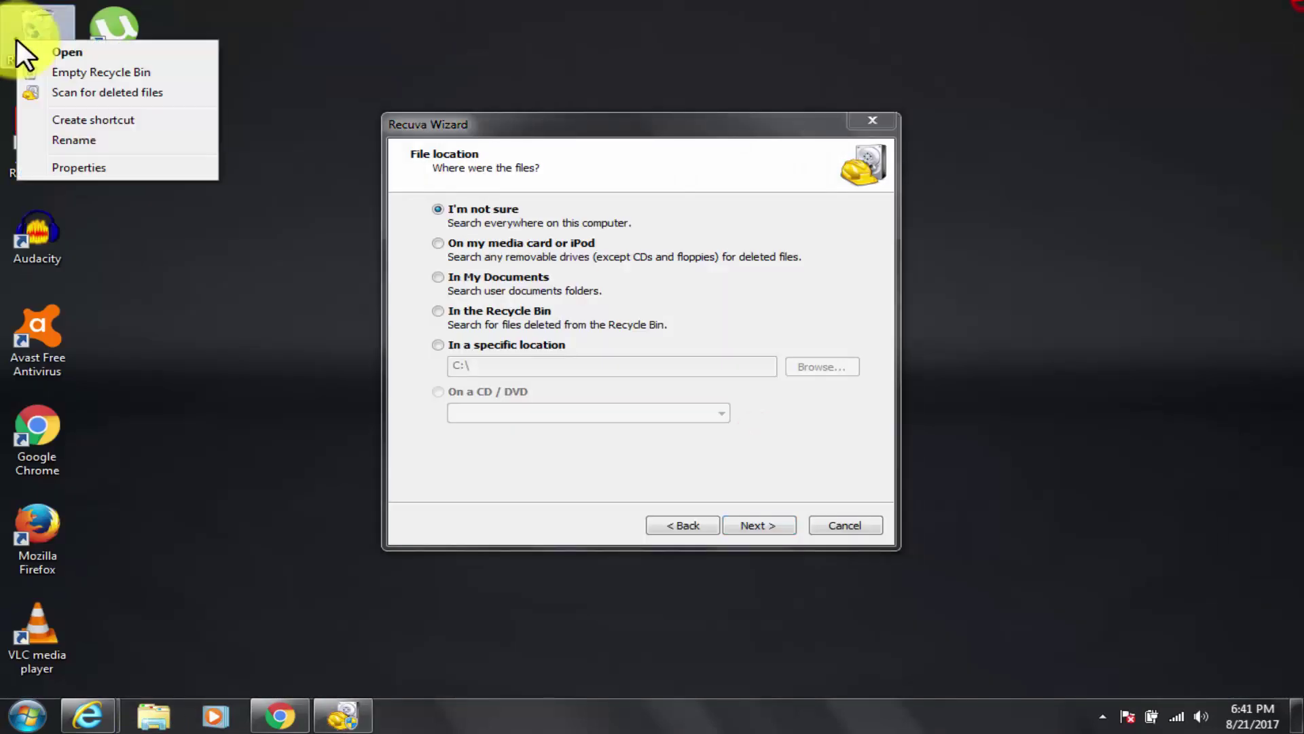
Confirm permanent deletion, then scan only the documents folders and close the empty results.
{"action": "left_click", "coordinate": [112, 70]}
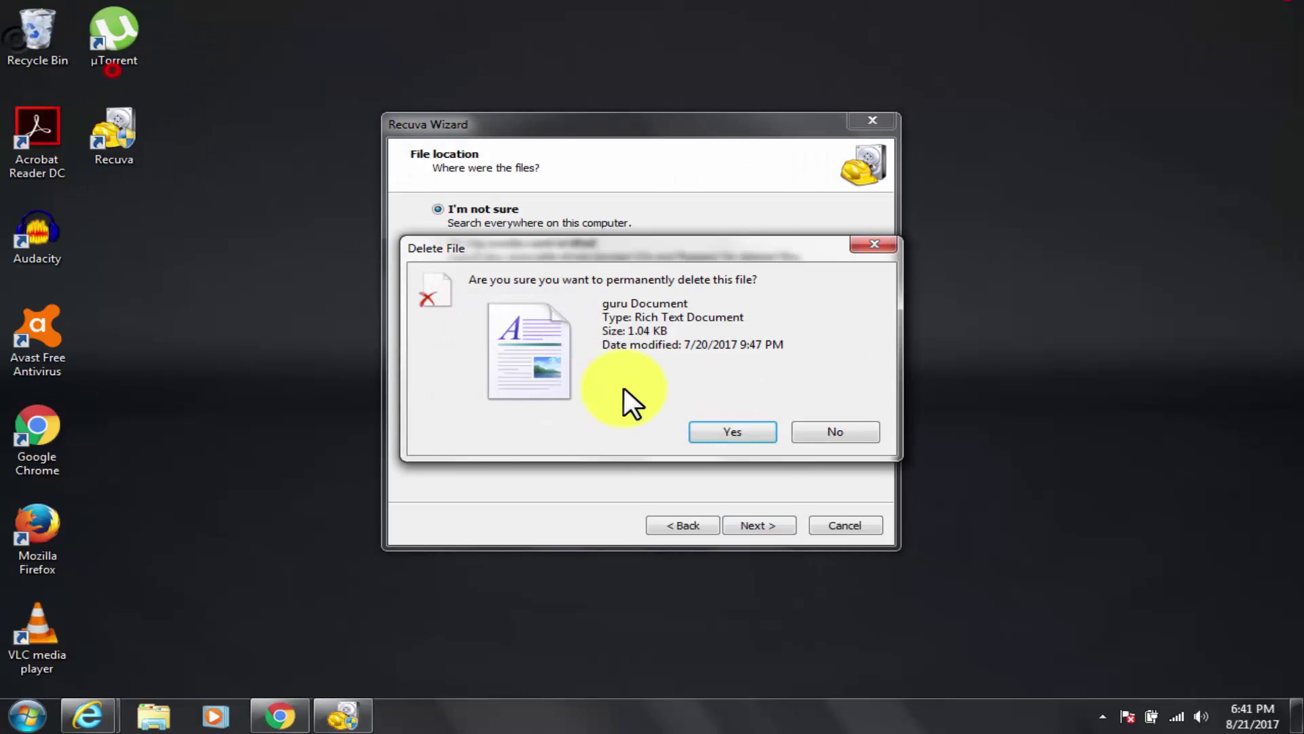
{"action": "left_click", "coordinate": [708, 427]}
{"action": "left_click", "coordinate": [448, 273]}
{"action": "left_click", "coordinate": [757, 523]}
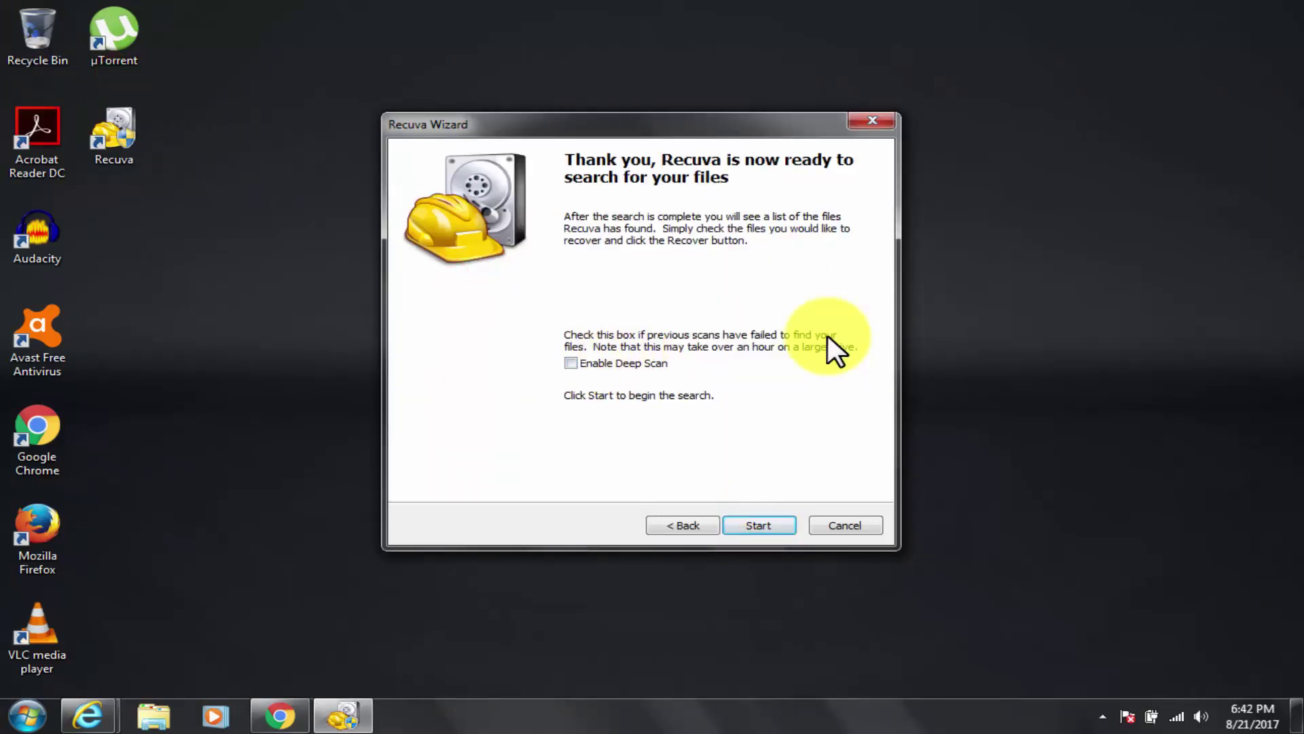
{"action": "left_click", "coordinate": [767, 525]}
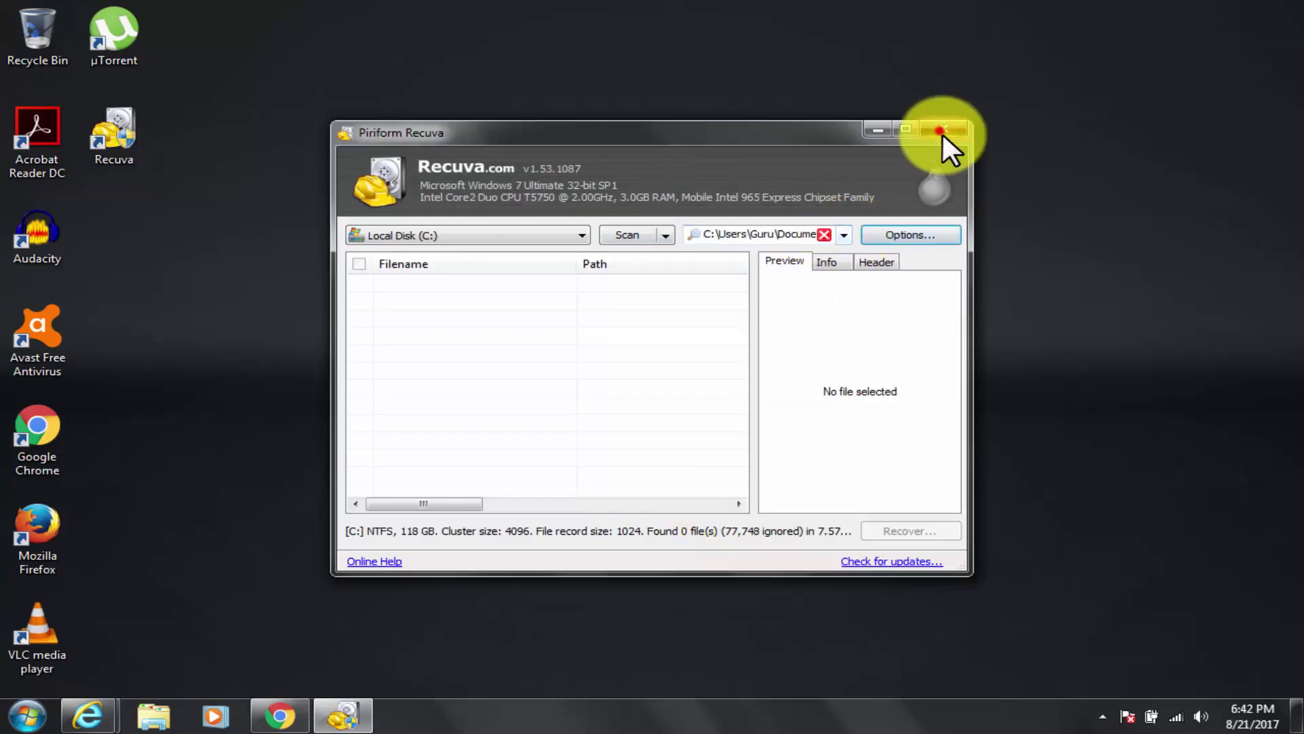
{"action": "left_click", "coordinate": [942, 132]}
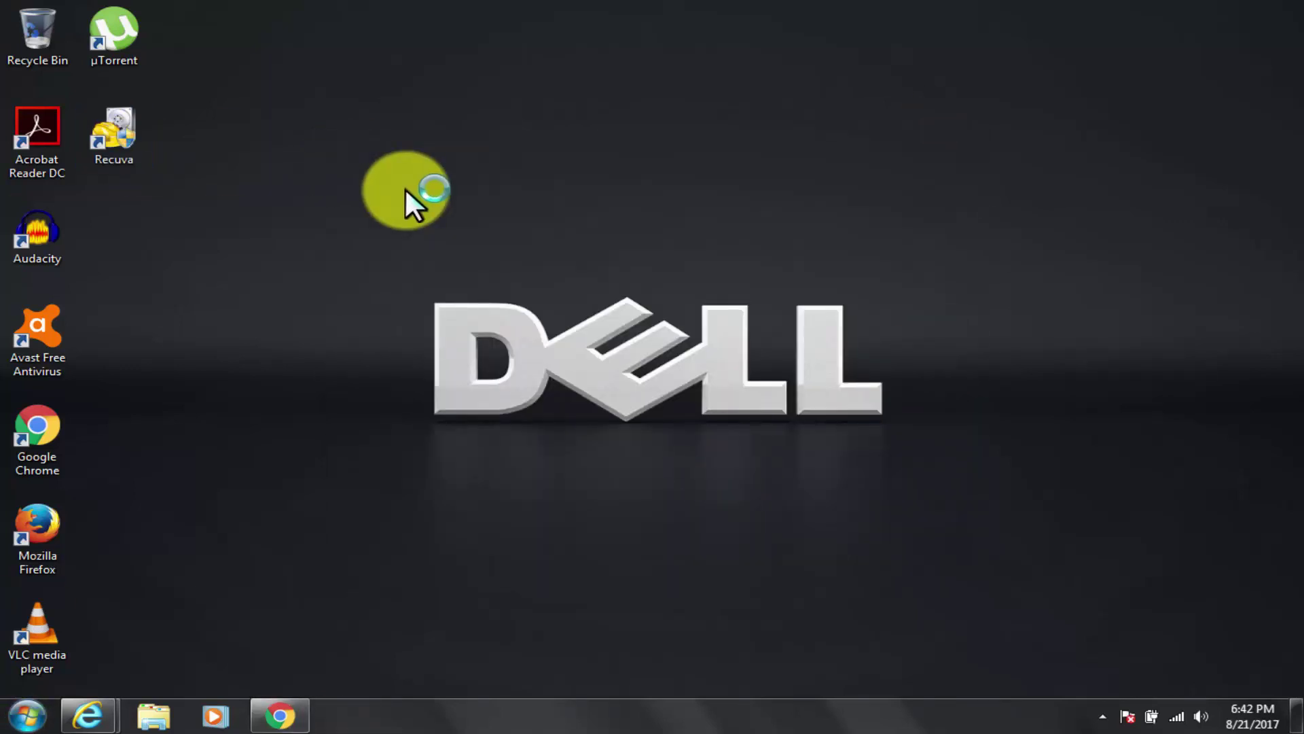
Rerun the wizard to scan the drives, dismiss the warning and sort the 283 files by Filename.
{"action": "left_click", "coordinate": [766, 541]}
{"action": "left_click", "coordinate": [771, 543]}
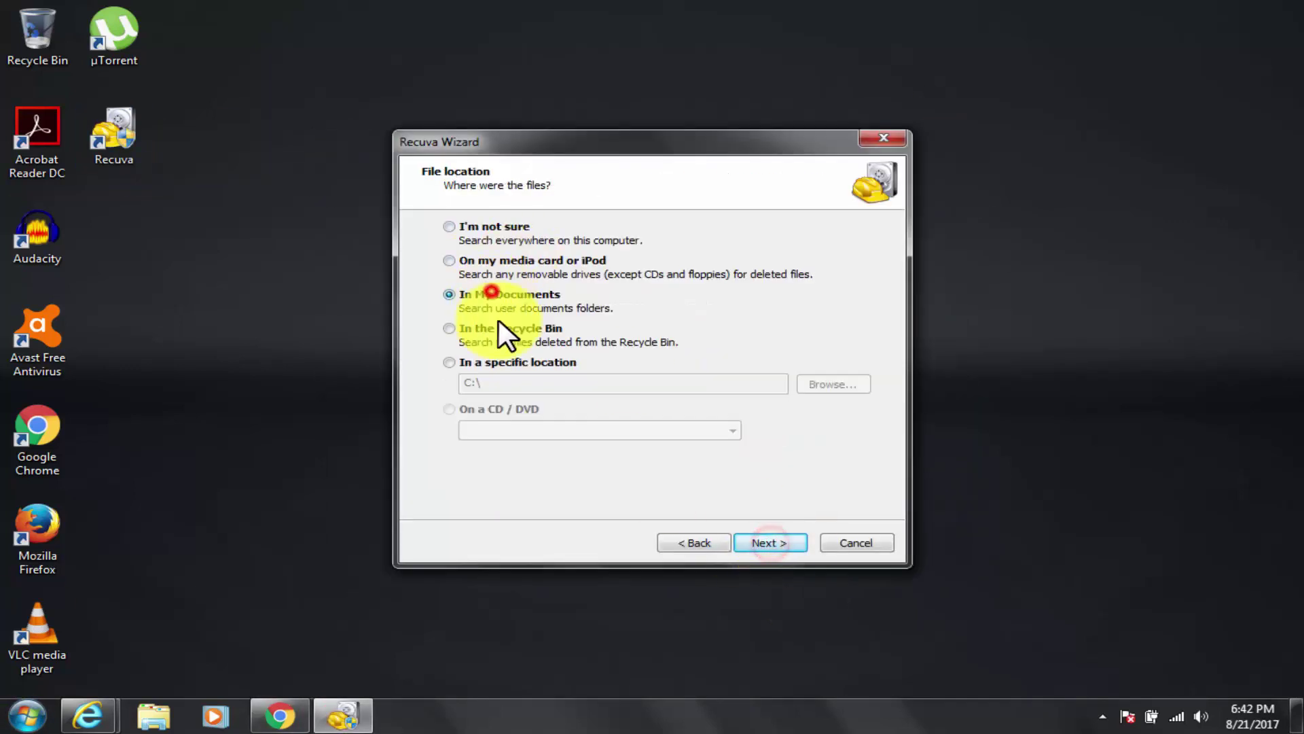
{"action": "left_click", "coordinate": [794, 541]}
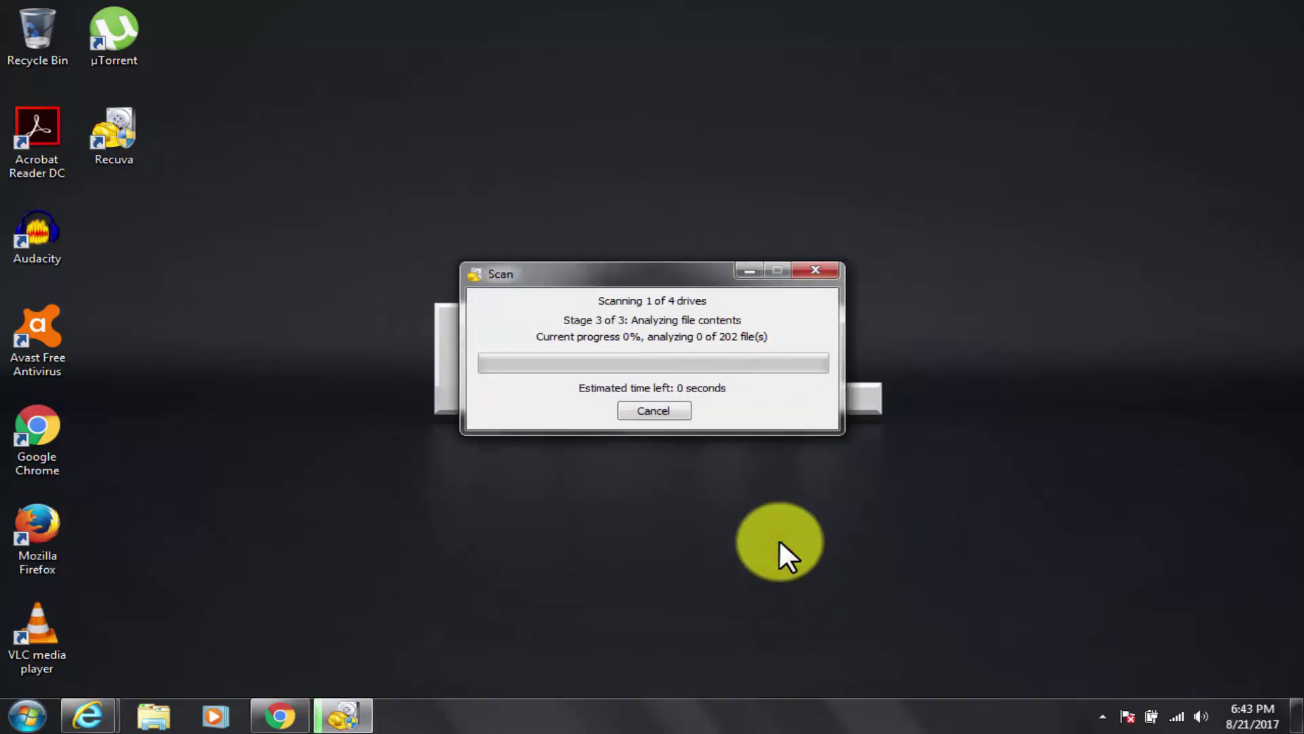
{"action": "left_click", "coordinate": [827, 570]}
{"action": "left_click_drag", "start_coordinate": [951, 279], "coordinate": [962, 305]}
{"action": "left_click", "coordinate": [502, 270]}
Recover 'guru Document.rtf' to the Desktop, accepting restore to the same drive.
{"action": "scroll", "coordinate": [498, 438], "scroll_direction": "down", "scroll_amount": 10}
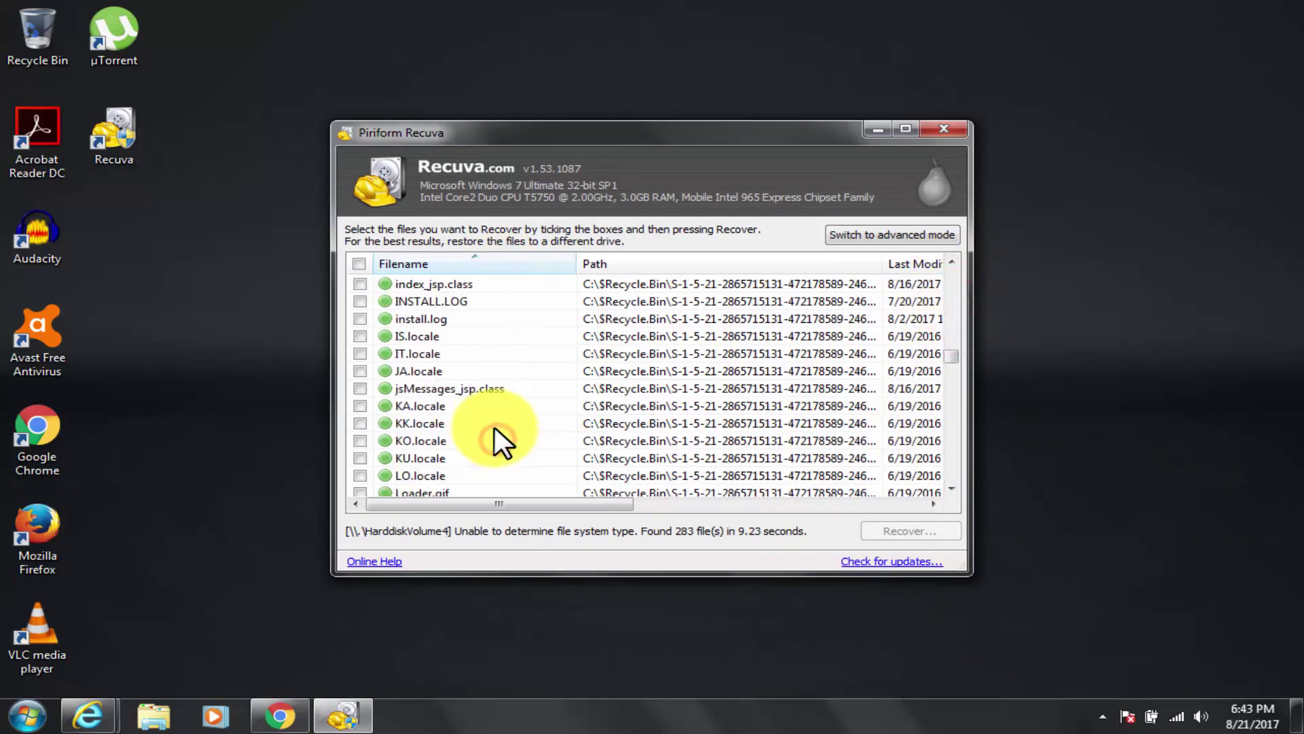
{"action": "scroll", "coordinate": [492, 424], "scroll_direction": "up", "scroll_amount": 5}
{"action": "right_click", "coordinate": [445, 336]}
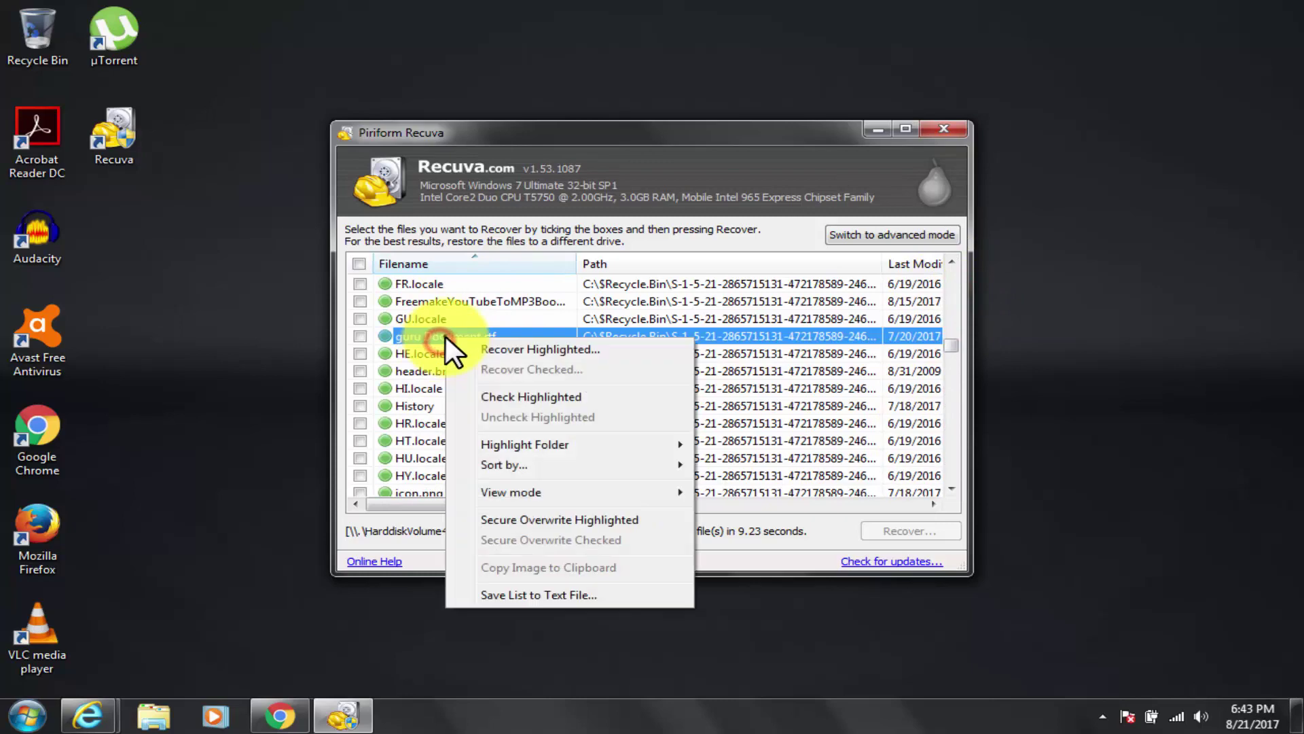
{"action": "left_click", "coordinate": [556, 349]}
{"action": "left_click", "coordinate": [571, 313]}
{"action": "left_click", "coordinate": [538, 291]}
{"action": "left_click", "coordinate": [684, 470]}
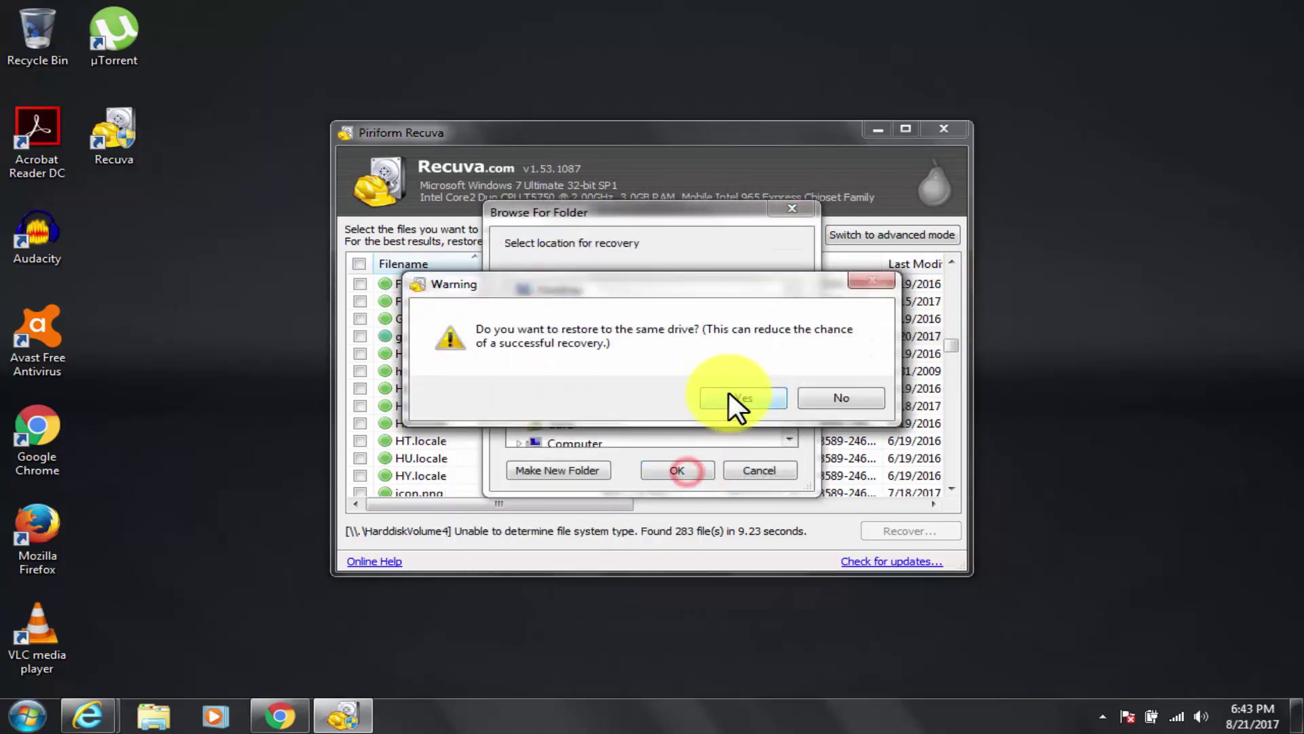
{"action": "left_click", "coordinate": [739, 398]}
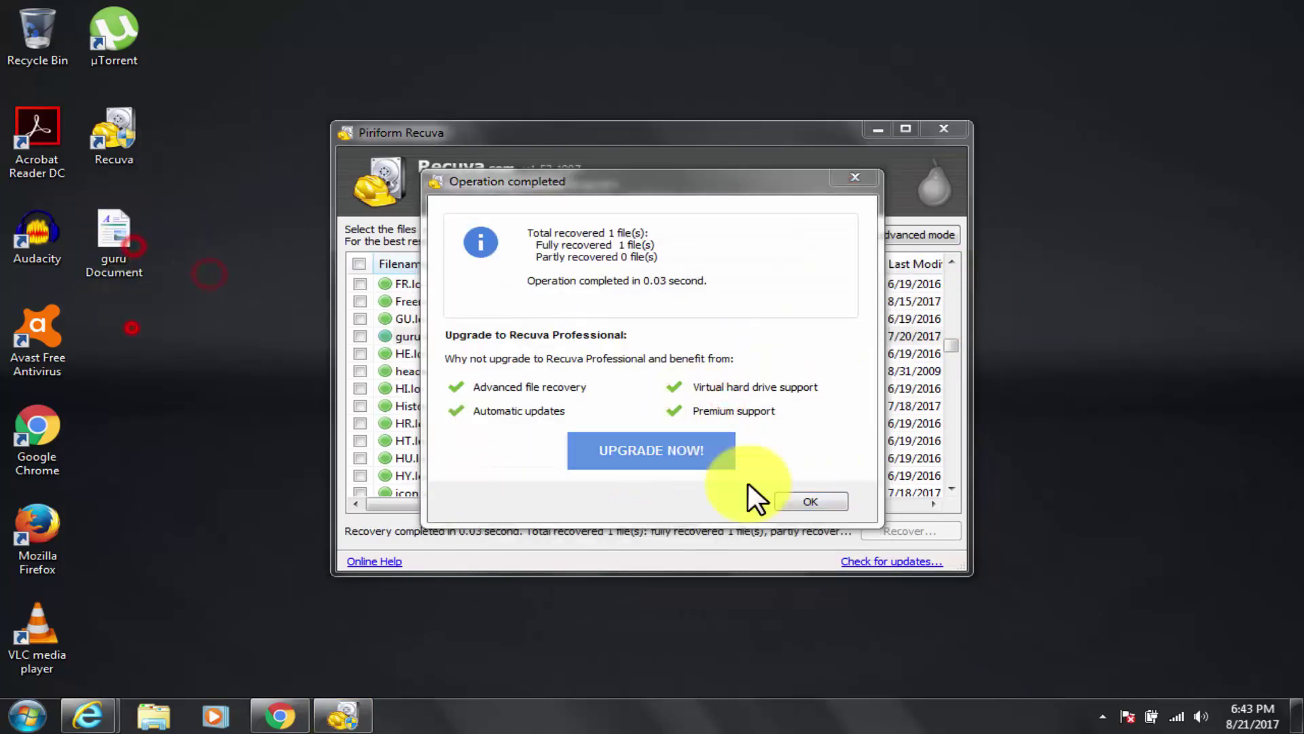
{"action": "left_click", "coordinate": [813, 500]}
Tour Recuva's advanced view and Options tabs, closing them without changes, and dismiss the drive list.
{"action": "scroll", "coordinate": [632, 414], "scroll_direction": "up", "scroll_amount": 10}
{"action": "left_click", "coordinate": [886, 235]}
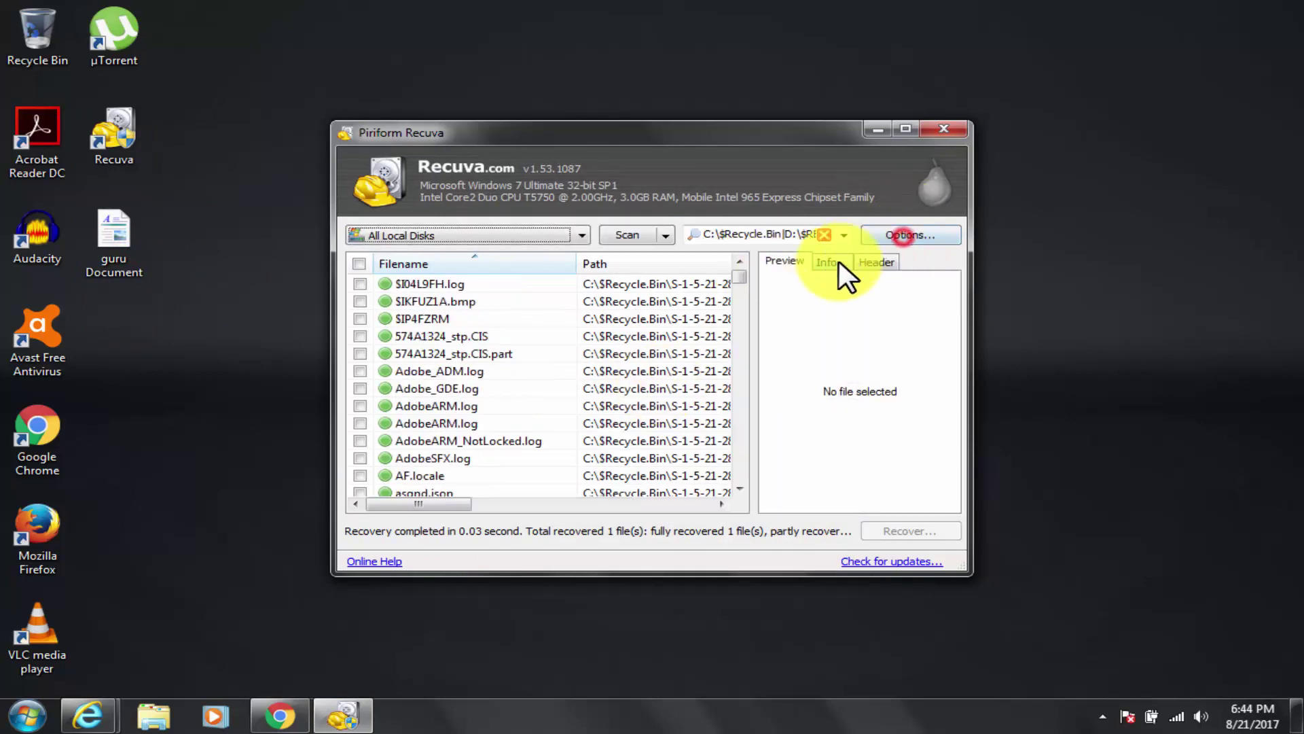
{"action": "left_click", "coordinate": [906, 234]}
{"action": "left_click", "coordinate": [534, 204]}
{"action": "left_click", "coordinate": [598, 204]}
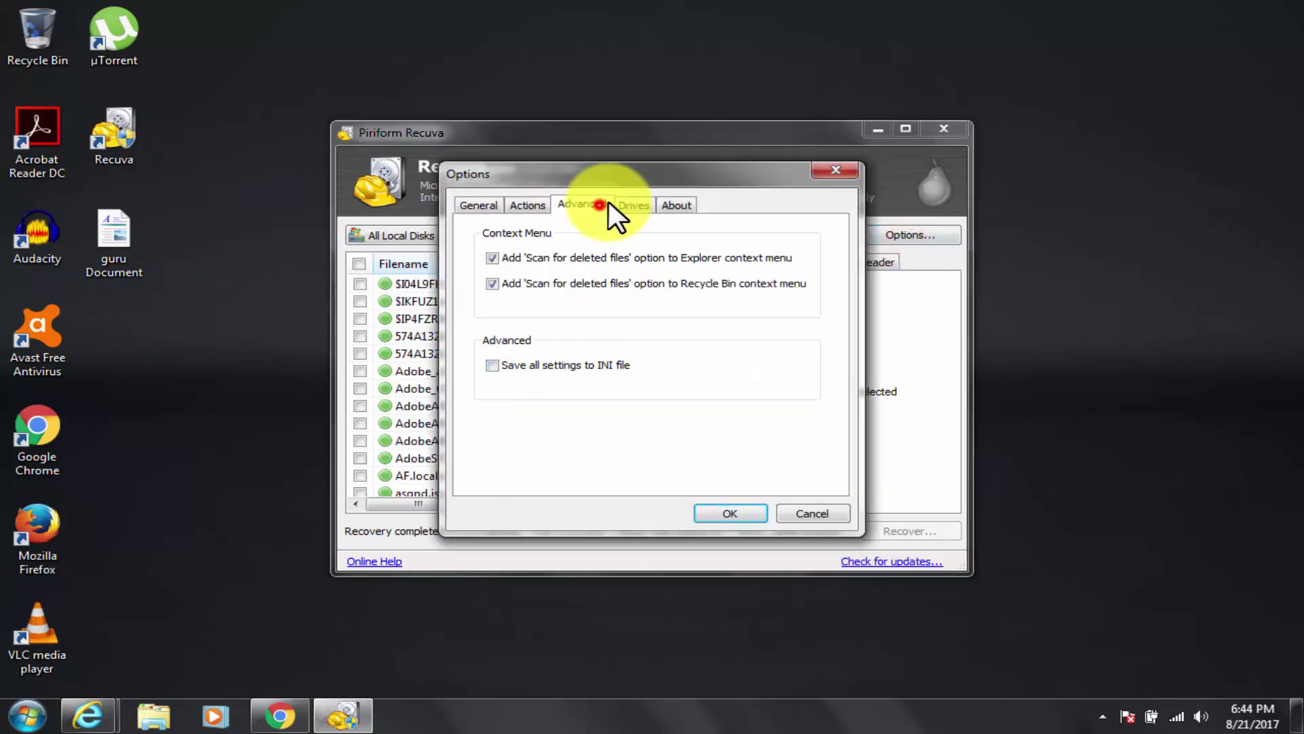
{"action": "left_click", "coordinate": [633, 204]}
{"action": "left_click", "coordinate": [676, 204]}
{"action": "left_click", "coordinate": [486, 204]}
{"action": "left_click", "coordinate": [801, 511]}
{"action": "left_click", "coordinate": [571, 235]}
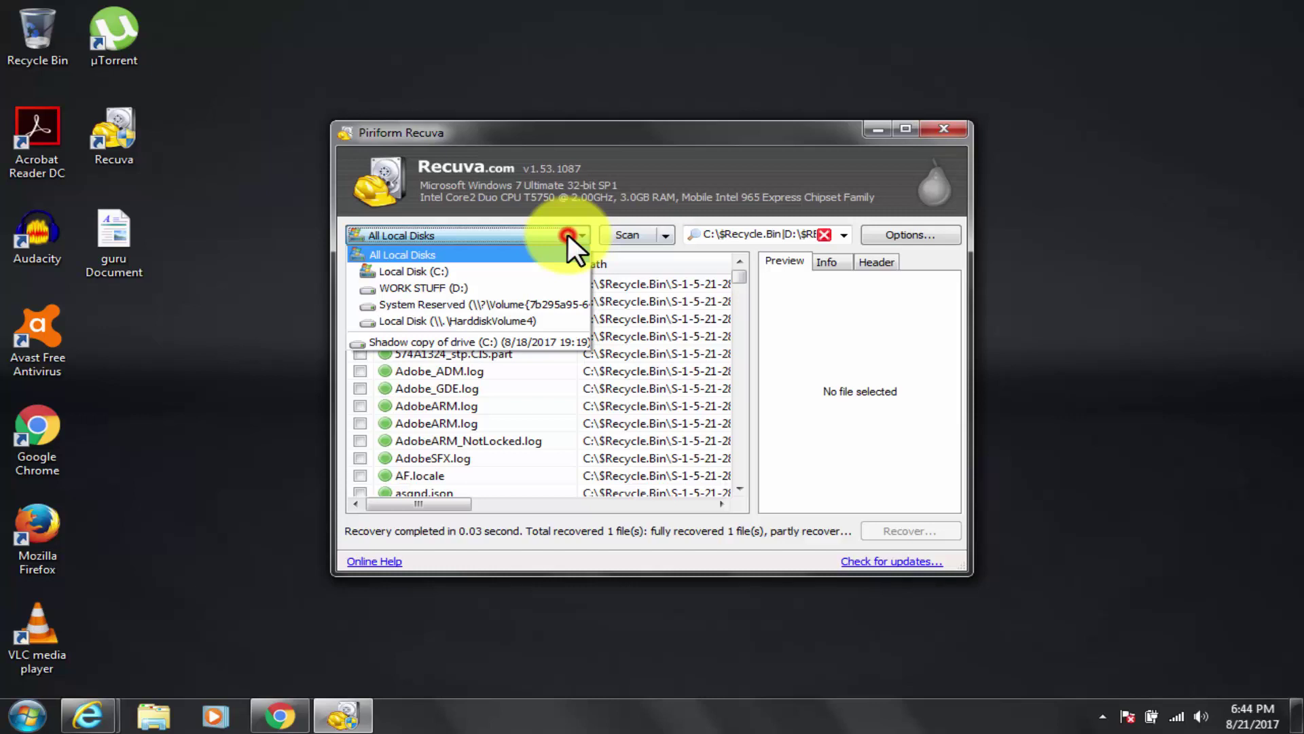
{"action": "left_click", "coordinate": [644, 231]}
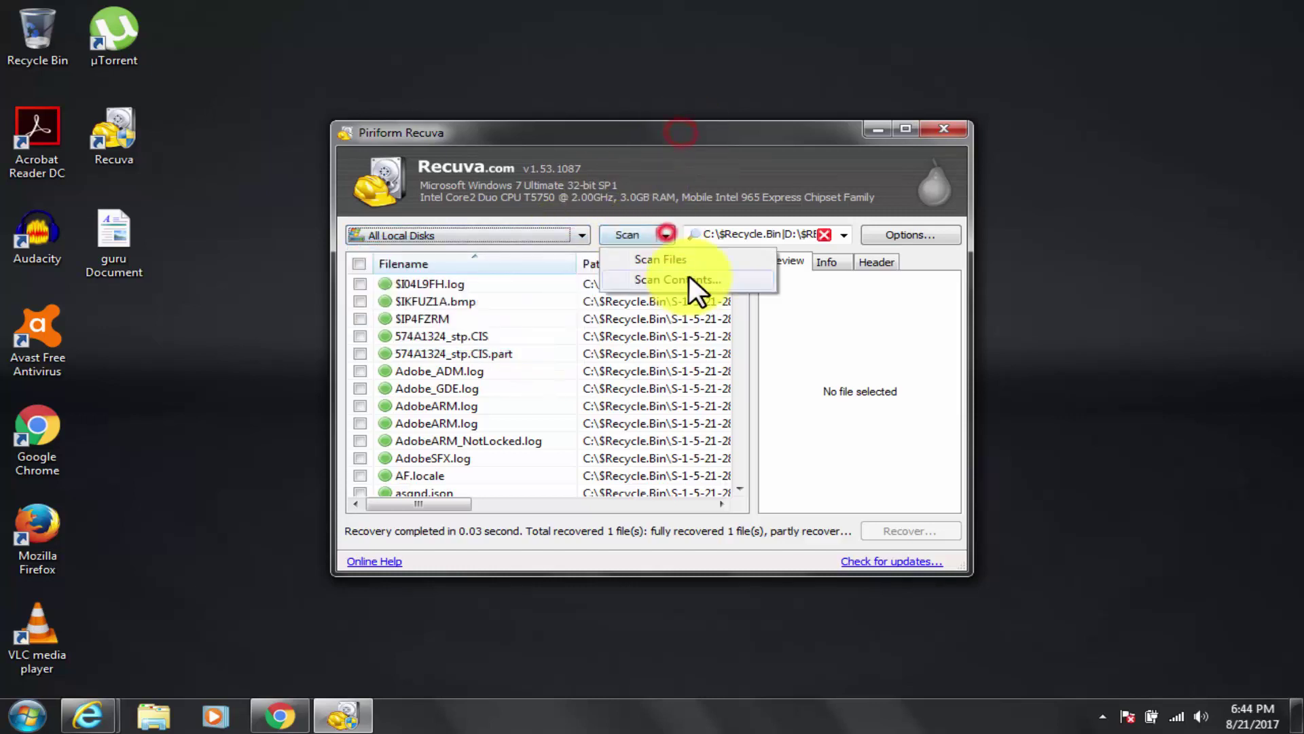
Close Recuva and search Google for 'minitool power data recovery' using the corrected spelling.
{"action": "left_click", "coordinate": [937, 130]}
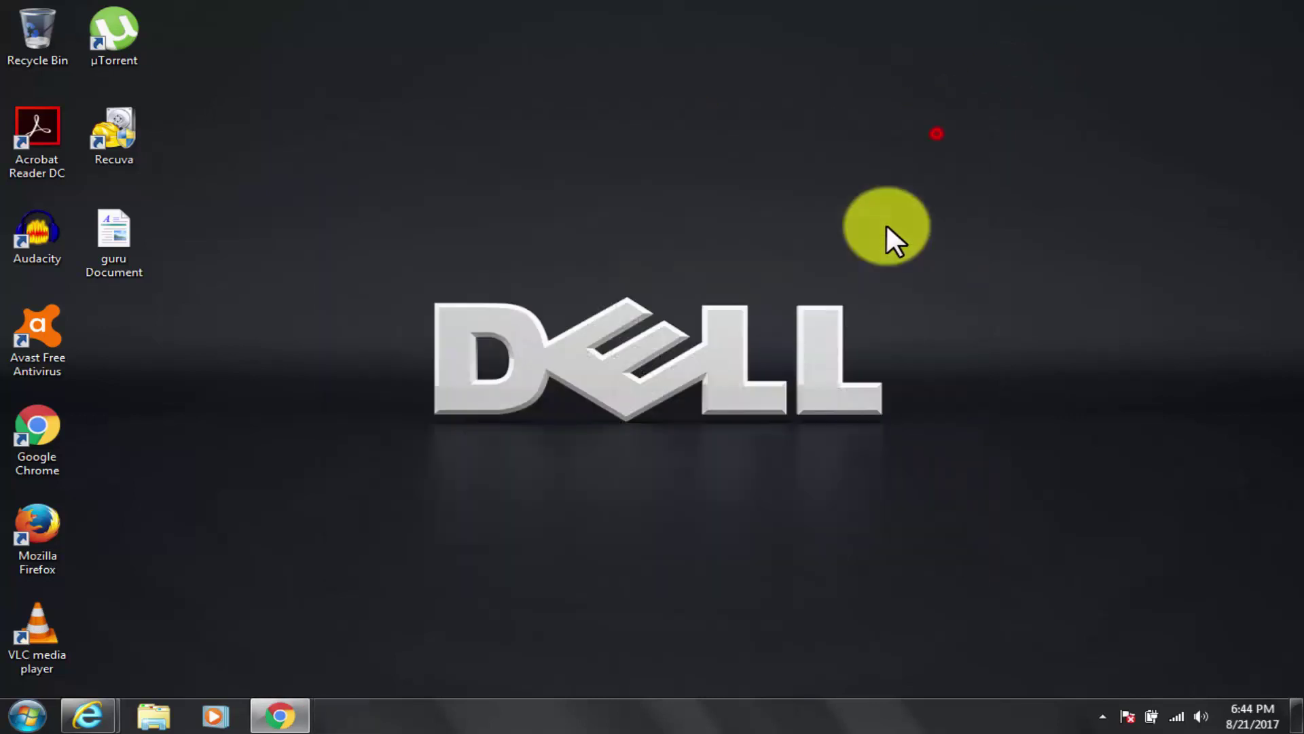
{"action": "left_click", "coordinate": [293, 722]}
{"action": "key", "text": "ctrl+1"}
{"action": "left_click", "coordinate": [349, 43]}
{"action": "type", "text": "google.com"}
{"action": "key", "text": "Return"}
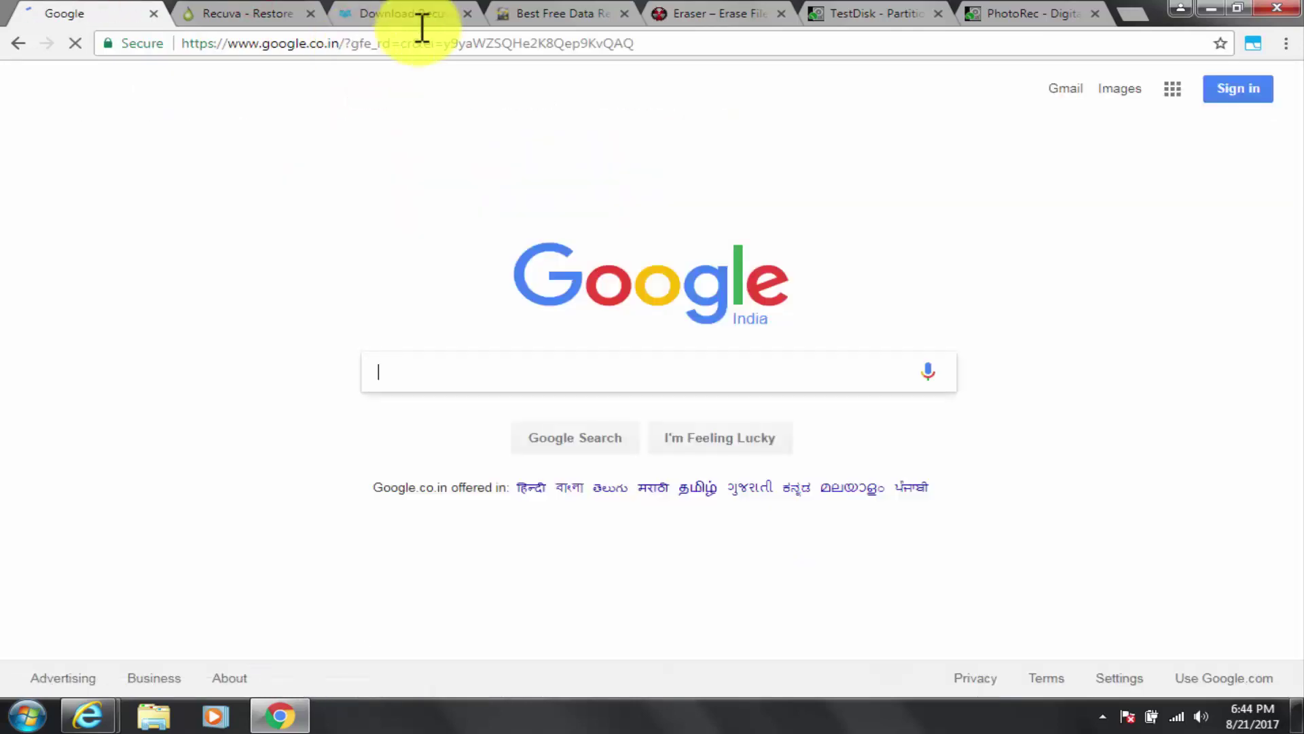
{"action": "left_click", "coordinate": [580, 14]}
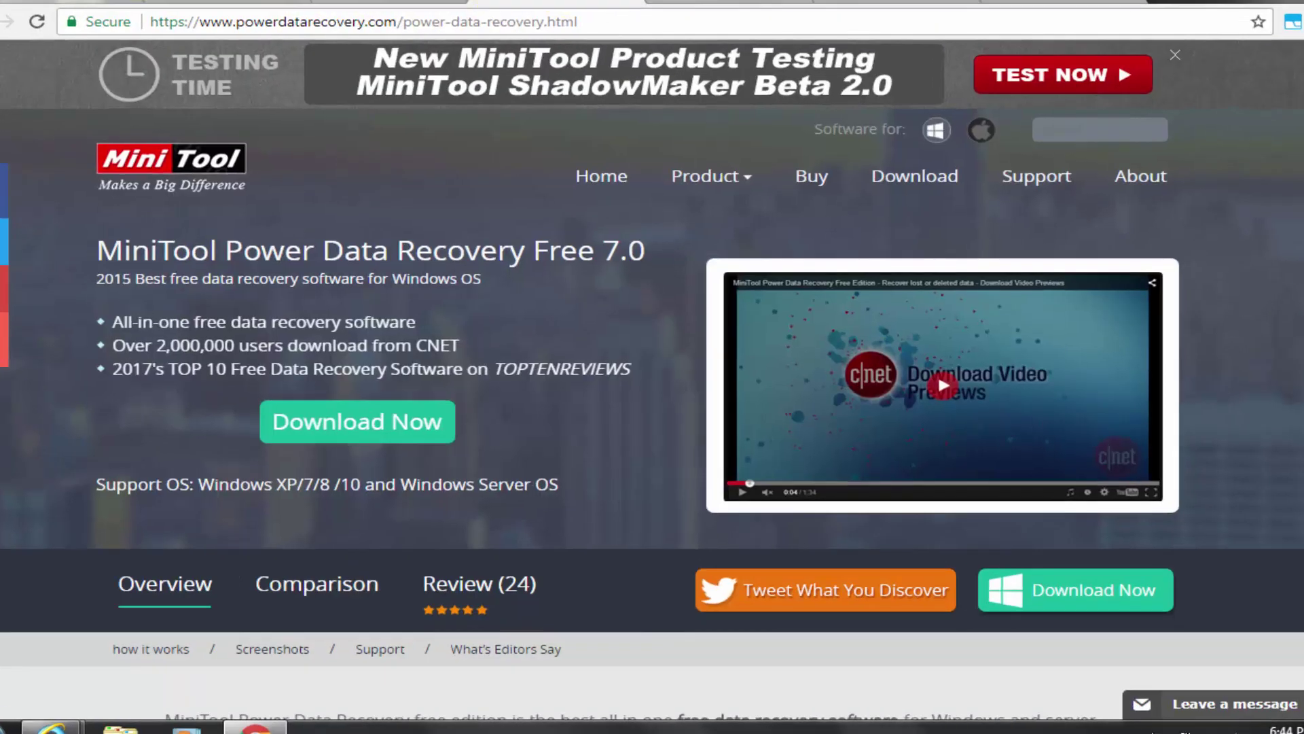
{"action": "key", "text": "ctrl+1"}
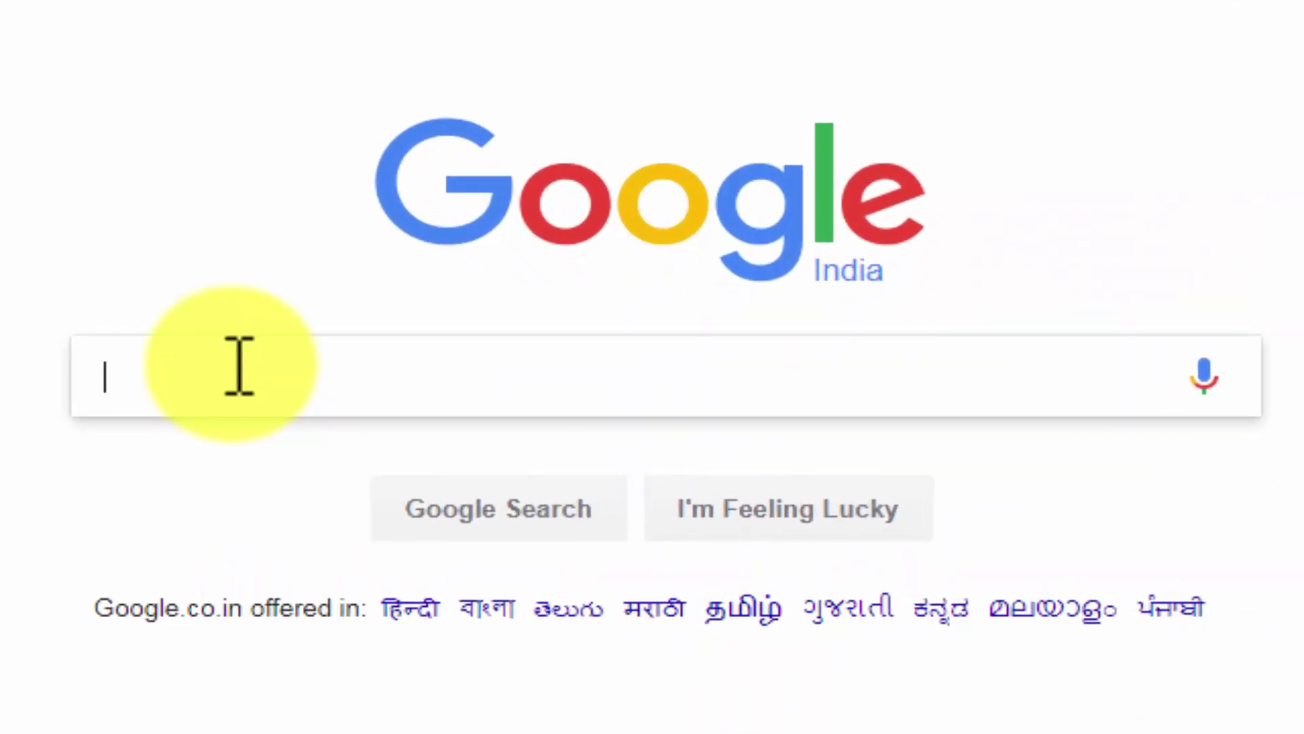
{"action": "type", "text": "mini tool power data "}
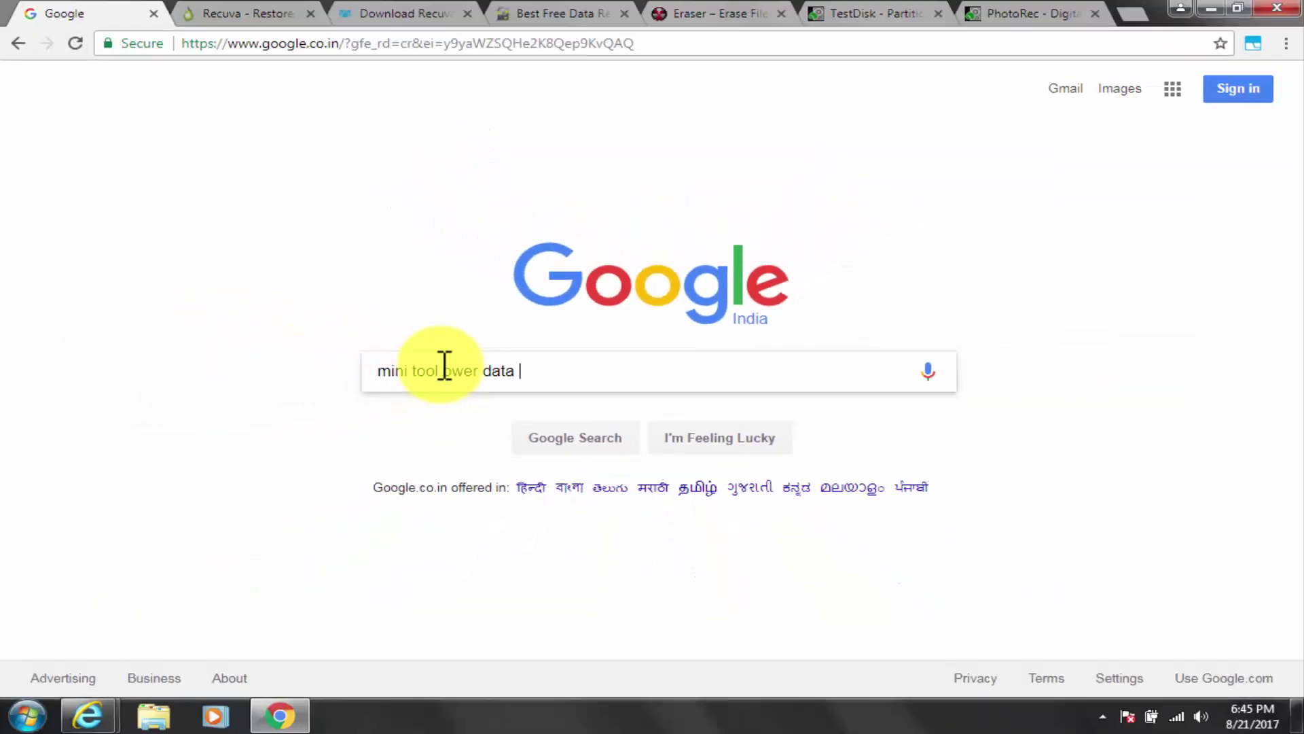
{"action": "type", "text": "recovery"}
{"action": "key", "text": "Return"}
{"action": "left_click", "coordinate": [445, 234]}
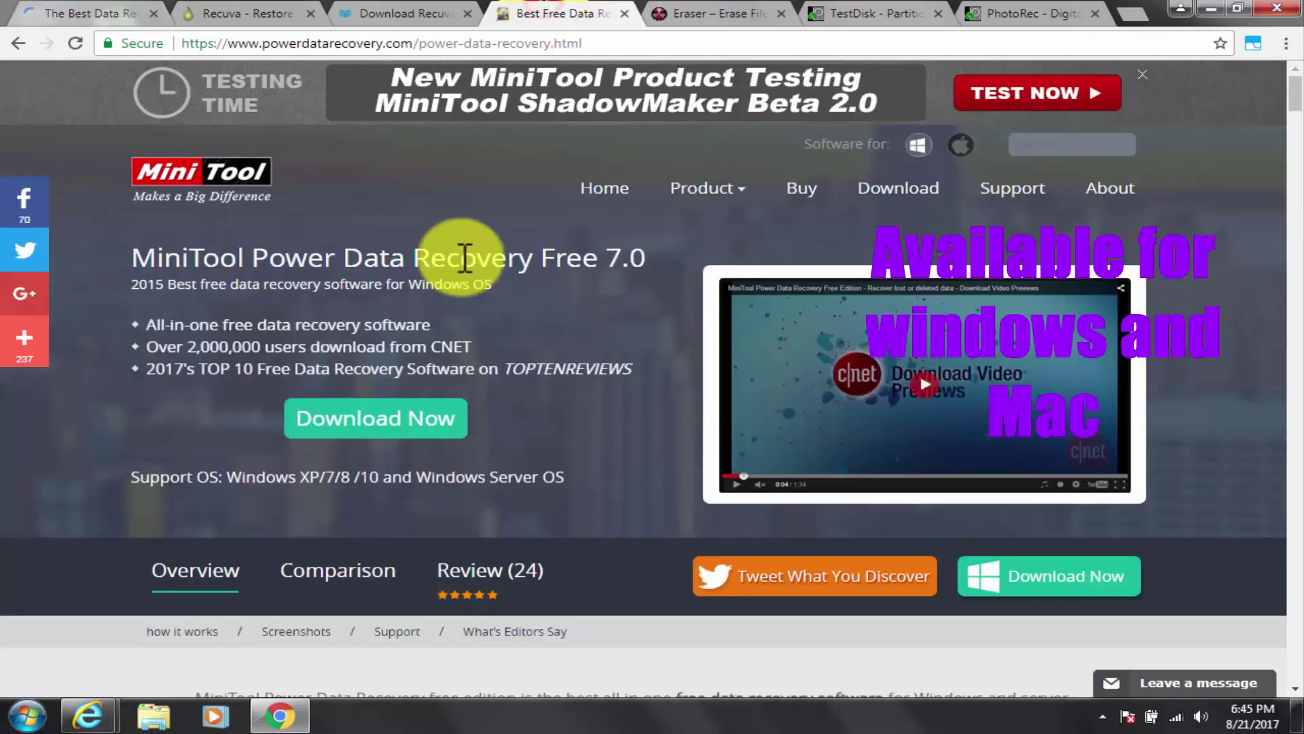
Open the MiniTool home page tab and drag it beside the product tab.
{"action": "left_click", "coordinate": [129, 13]}
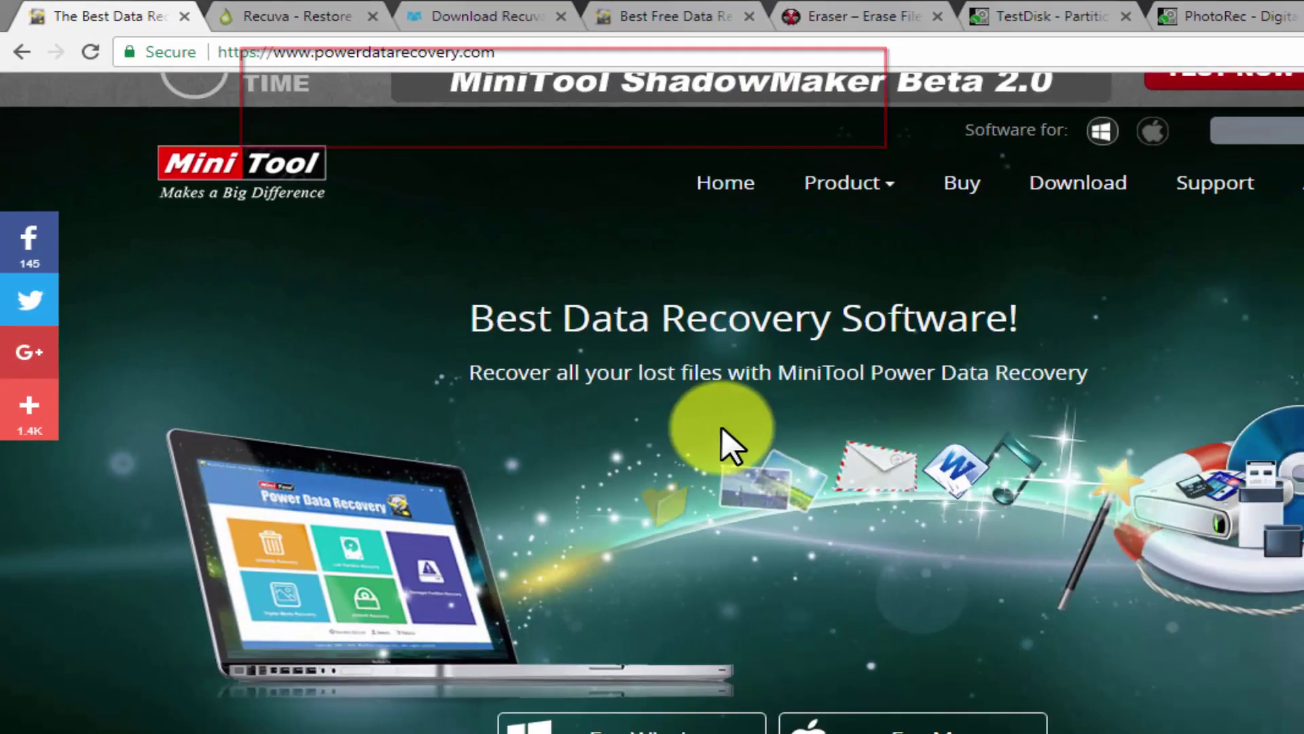
{"action": "scroll", "coordinate": [723, 435], "scroll_direction": "down", "scroll_amount": 5}
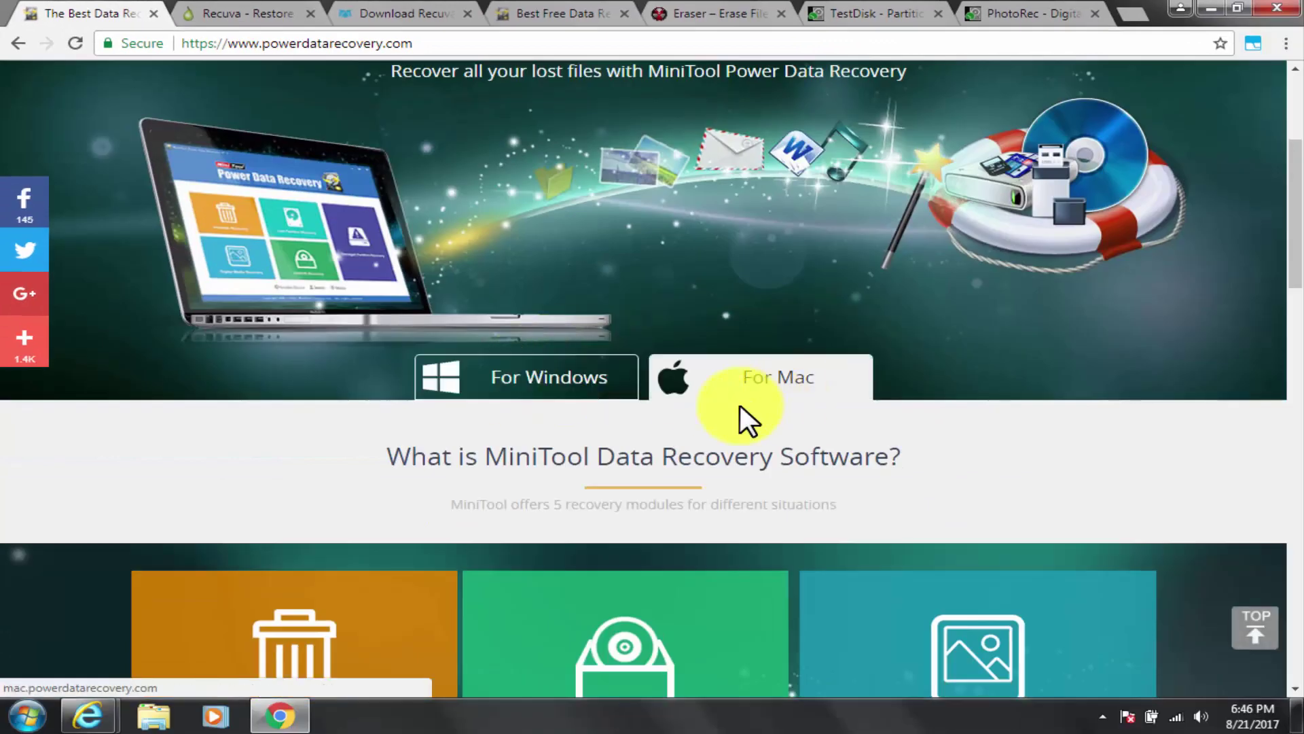
{"action": "scroll", "coordinate": [653, 511], "scroll_direction": "down", "scroll_amount": 4}
{"action": "scroll", "coordinate": [651, 508], "scroll_direction": "up", "scroll_amount": 8}
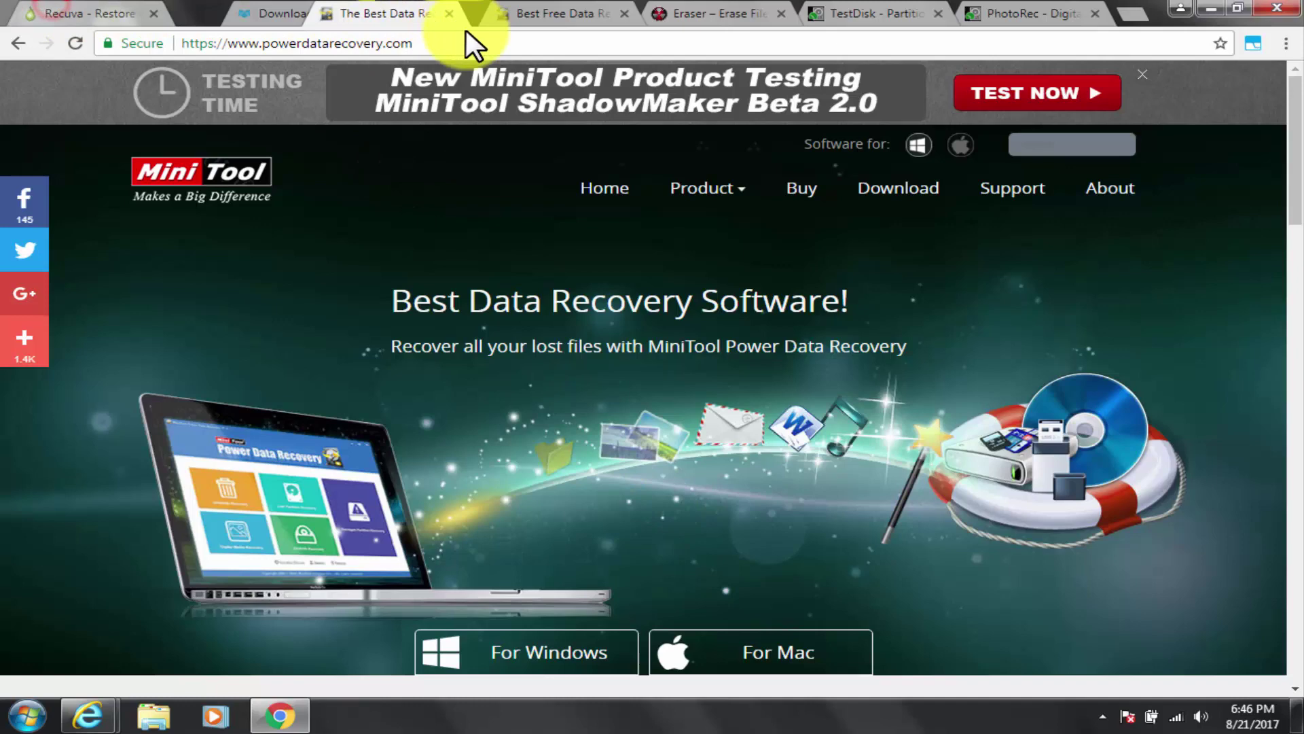
{"action": "left_click_drag", "start_coordinate": [466, 29], "coordinate": [415, 8]}
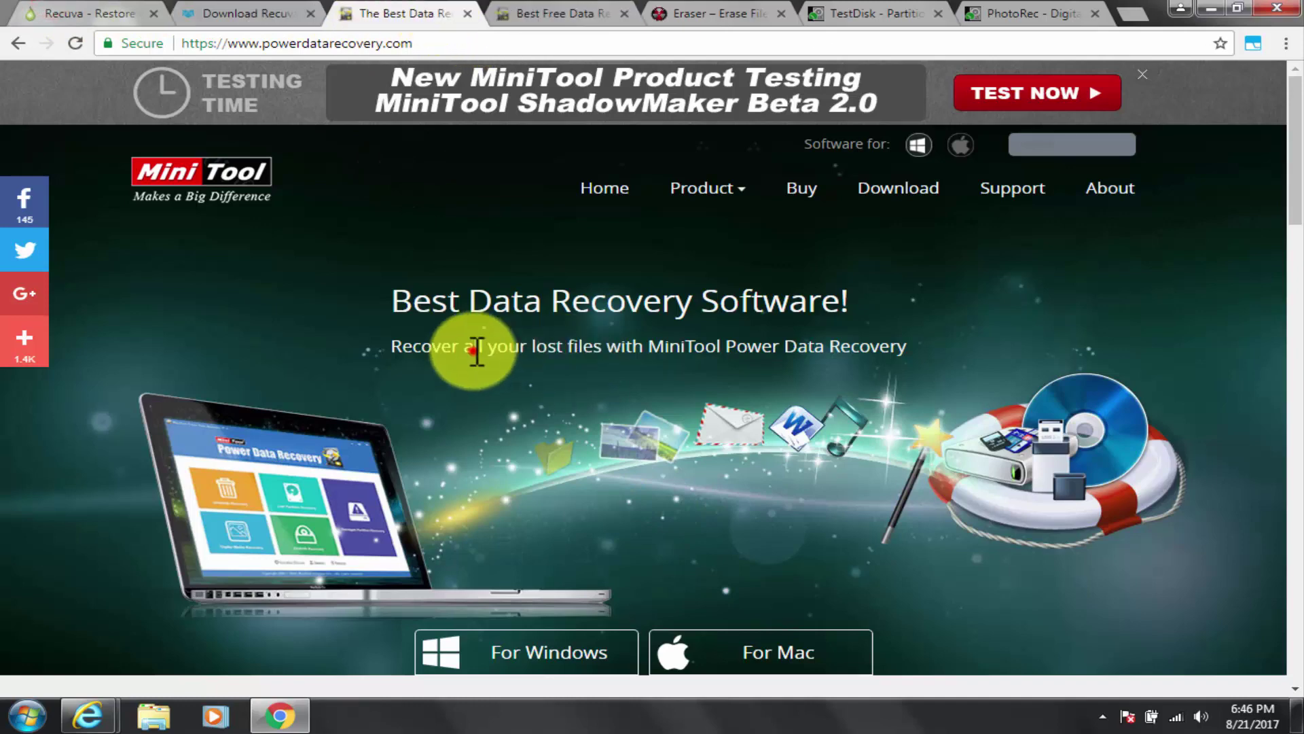
{"action": "left_click_drag", "start_coordinate": [722, 345], "coordinate": [959, 355]}
Scroll through the MiniTool home page, highlighting the Step2 caption, then return to the top.
{"action": "scroll", "coordinate": [959, 359], "scroll_direction": "down", "scroll_amount": 5}
{"action": "scroll", "coordinate": [680, 408], "scroll_direction": "down", "scroll_amount": 5}
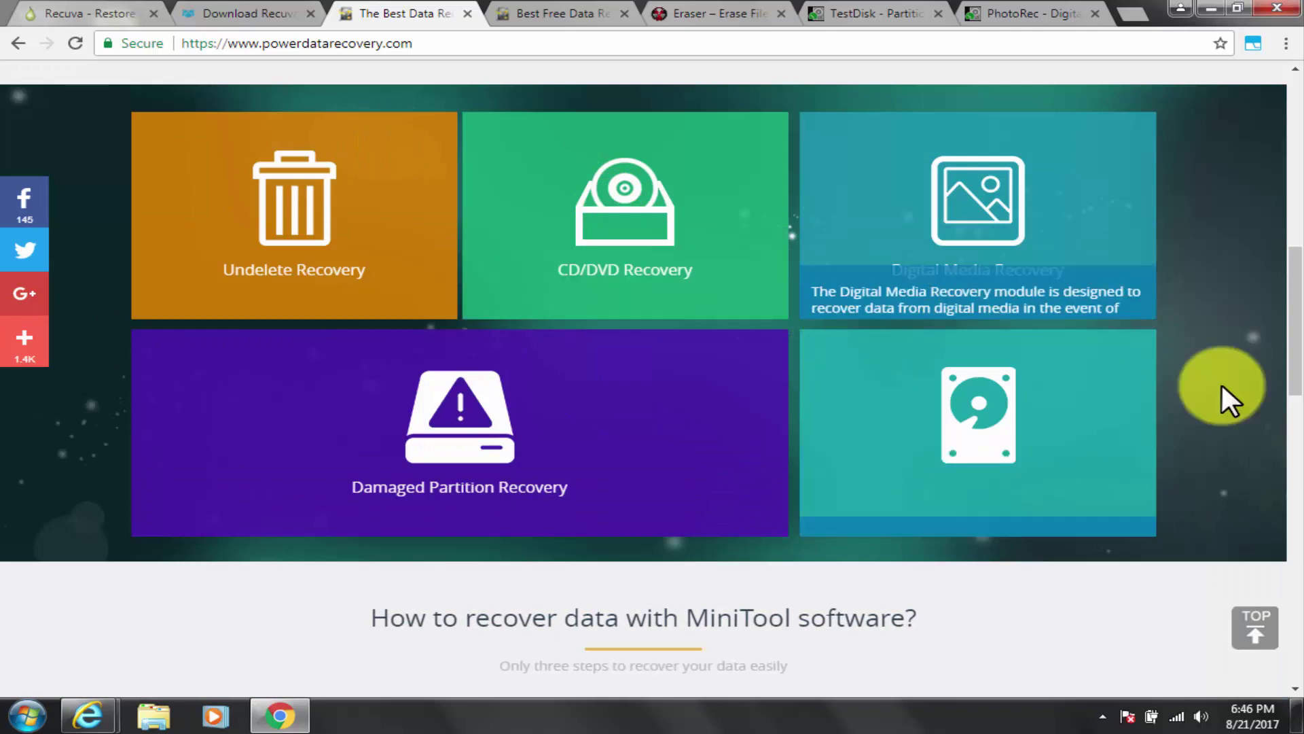
{"action": "scroll", "coordinate": [291, 646], "scroll_direction": "down", "scroll_amount": 4}
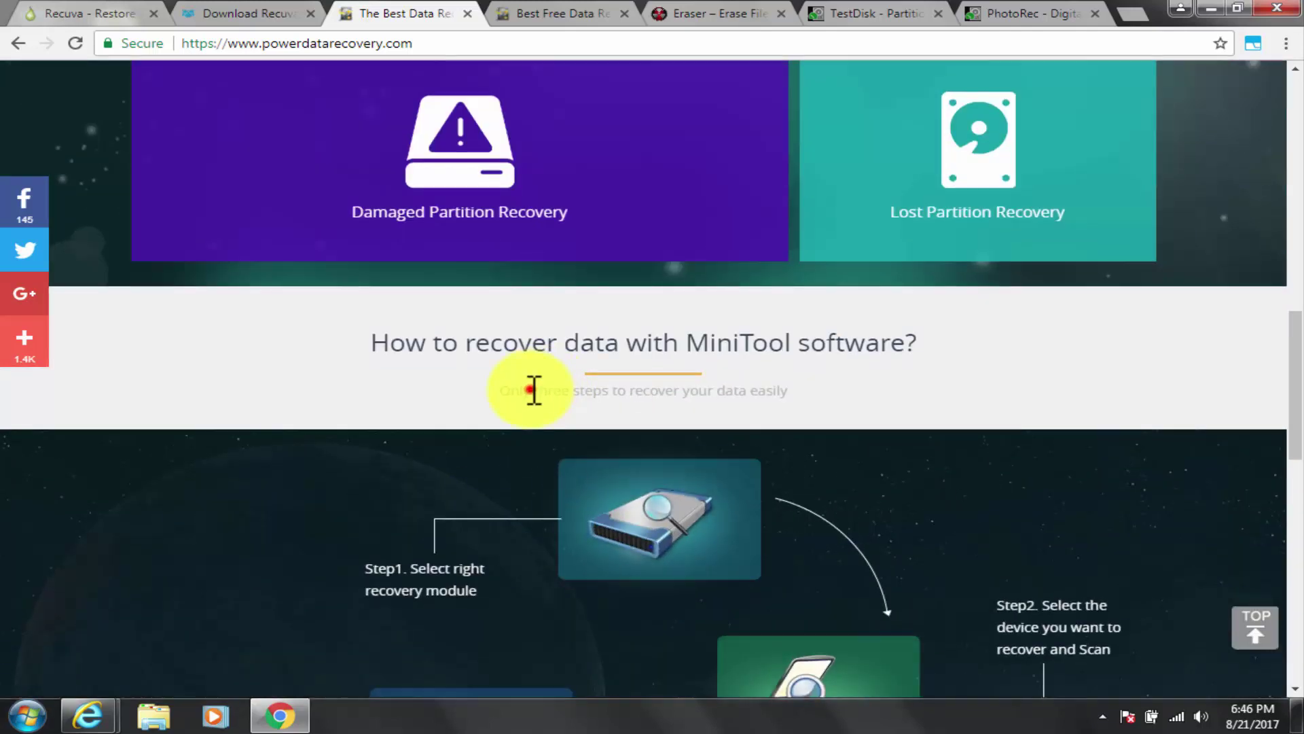
{"action": "left_click", "coordinate": [834, 397]}
{"action": "scroll", "coordinate": [833, 400], "scroll_direction": "down", "scroll_amount": 4}
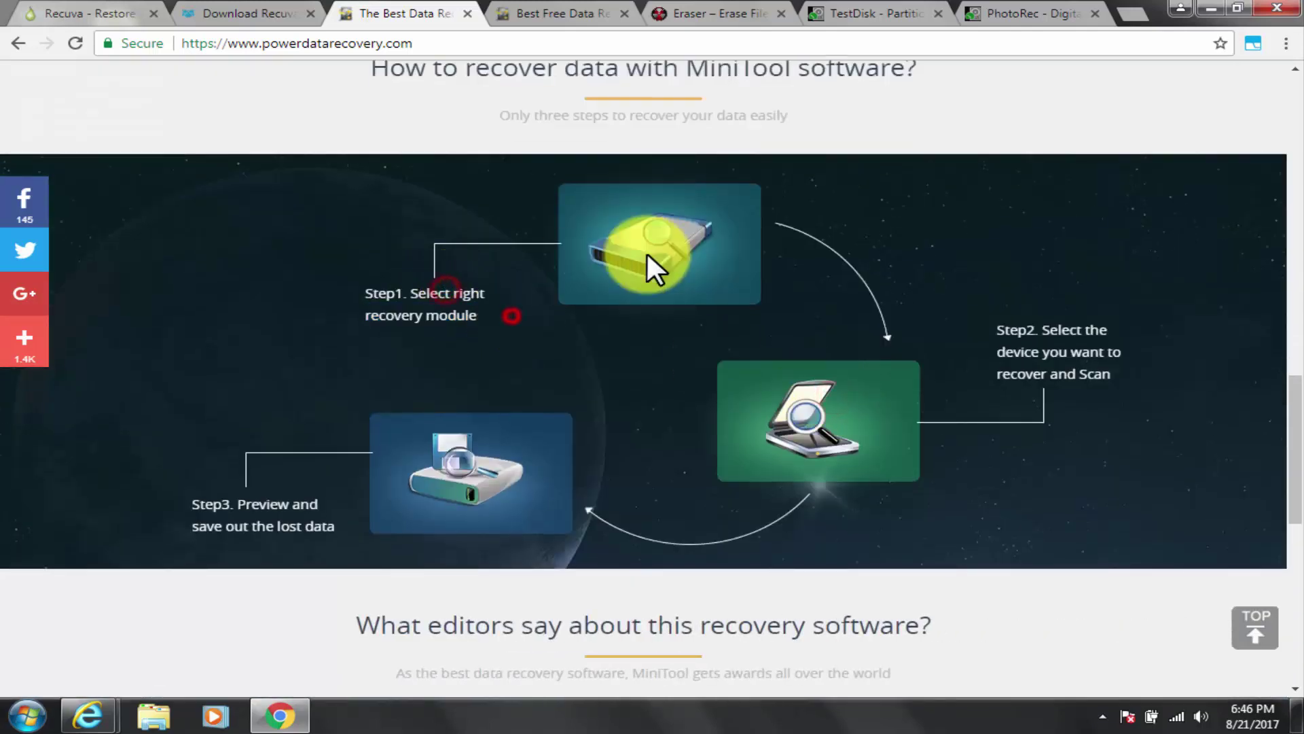
{"action": "left_click_drag", "start_coordinate": [1072, 331], "coordinate": [1095, 373]}
{"action": "left_click", "coordinate": [225, 505]}
{"action": "scroll", "coordinate": [804, 387], "scroll_direction": "down", "scroll_amount": 6}
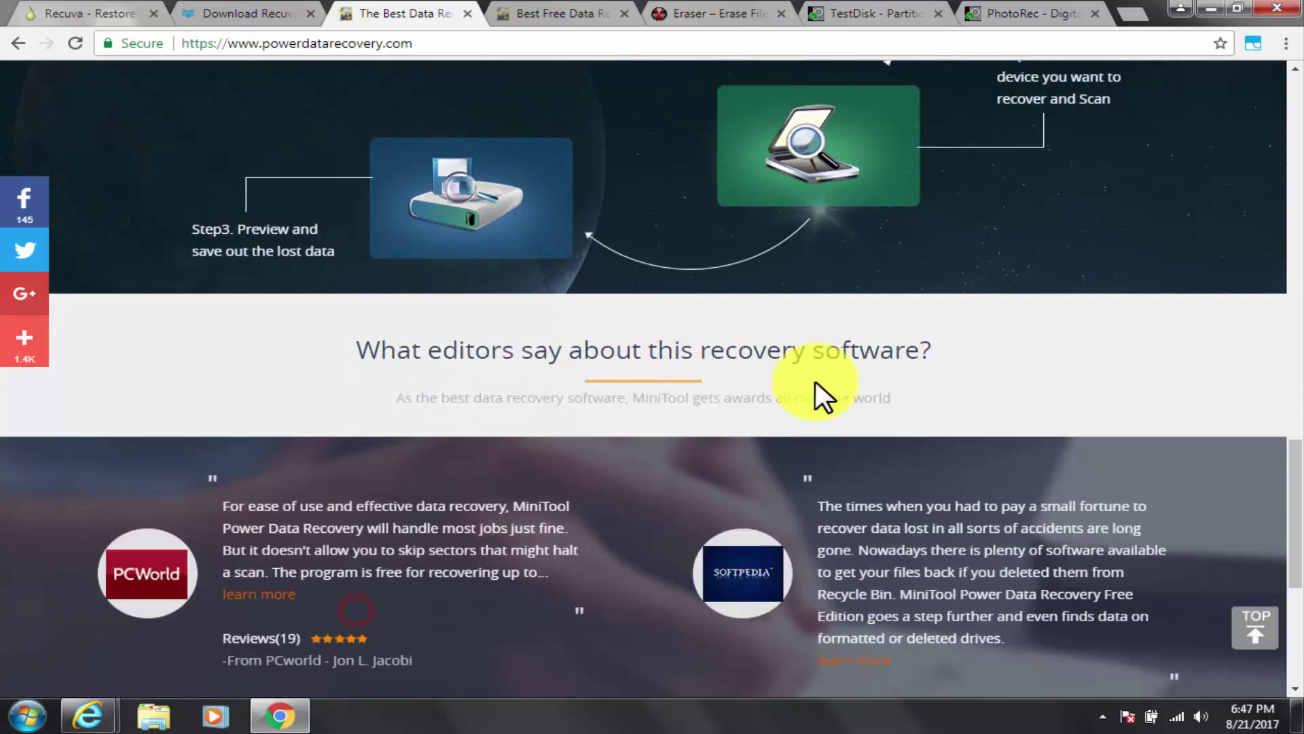
{"action": "scroll", "coordinate": [940, 479], "scroll_direction": "down", "scroll_amount": 4}
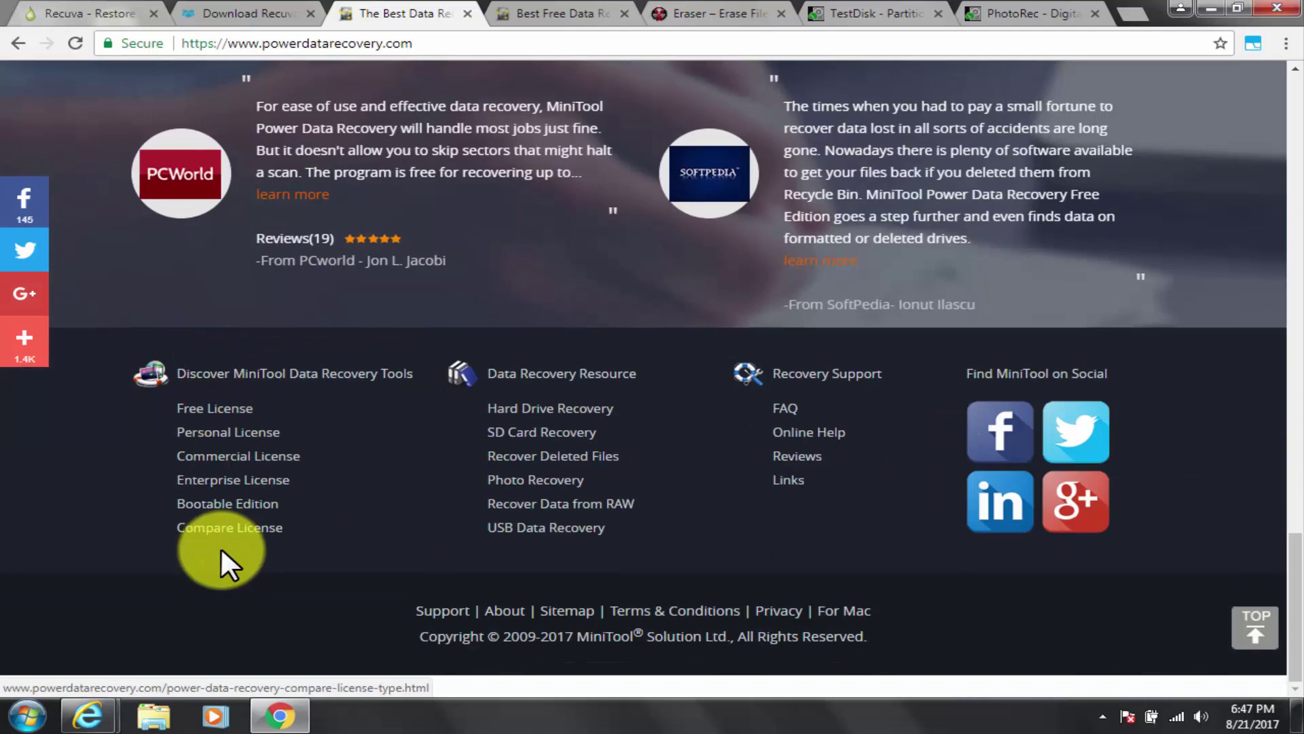
{"action": "key", "text": "Home"}
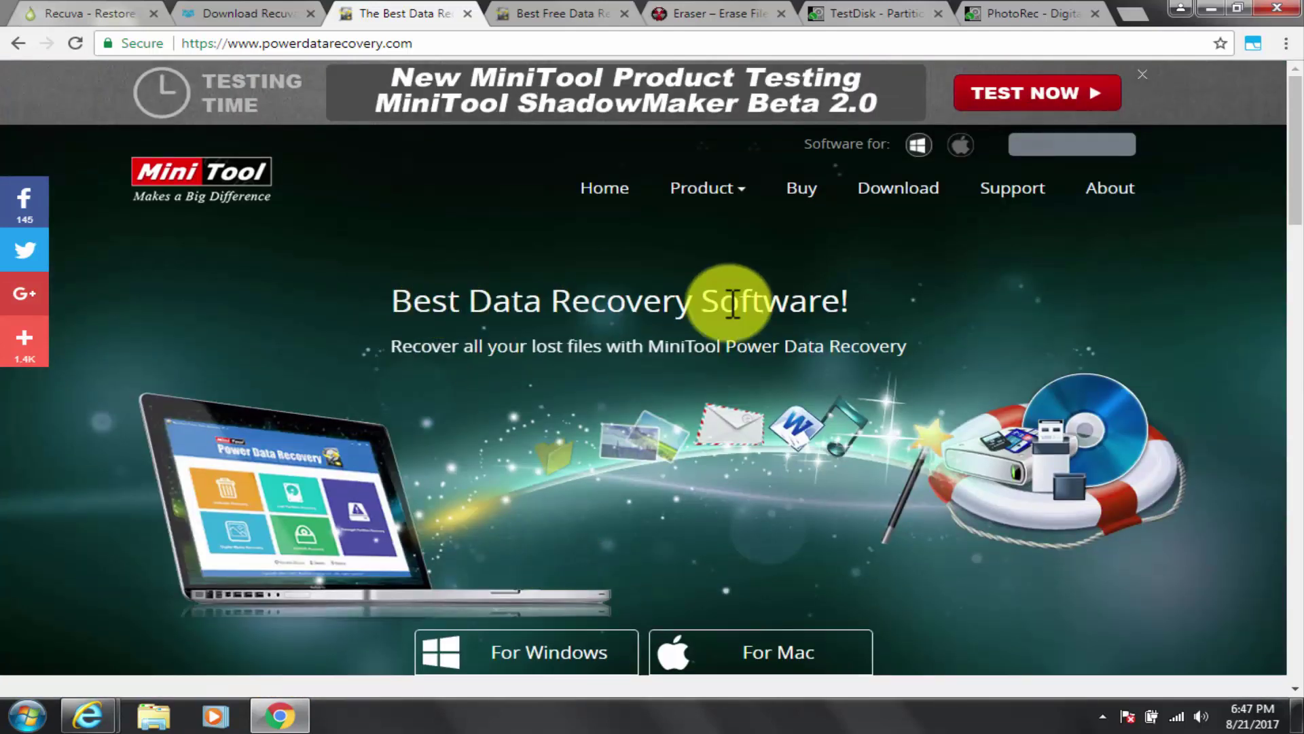
On the Power Data Recovery Free 7.0 page, highlight the free edition wording and supported Windows versions.
{"action": "left_click", "coordinate": [556, 14]}
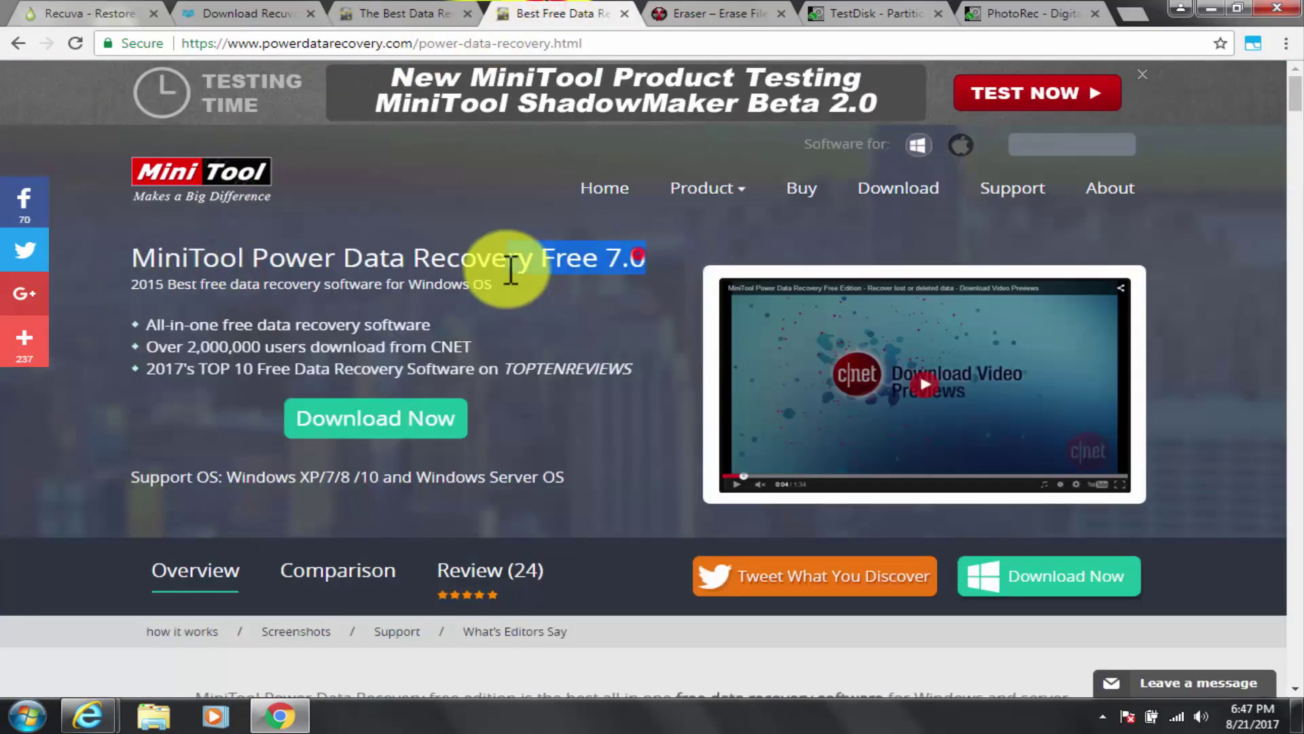
{"action": "left_click", "coordinate": [460, 43]}
{"action": "left_click", "coordinate": [569, 252]}
{"action": "left_click_drag", "start_coordinate": [259, 367], "coordinate": [413, 374]}
{"action": "left_click_drag", "start_coordinate": [228, 475], "coordinate": [578, 477]}
{"action": "left_click", "coordinate": [583, 477]}
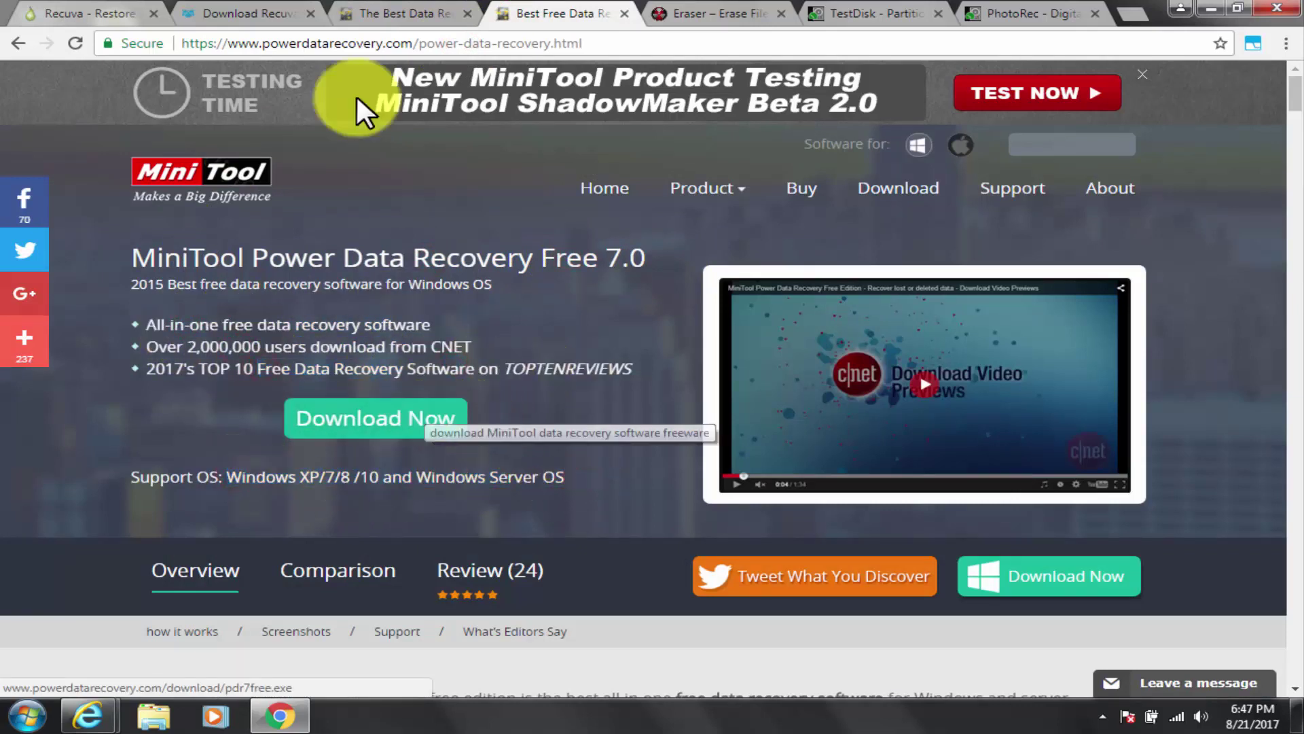
Open the Windows product page from the MiniTool home page and download pdr7free.exe.
{"action": "left_click", "coordinate": [400, 13]}
{"action": "left_click", "coordinate": [553, 654]}
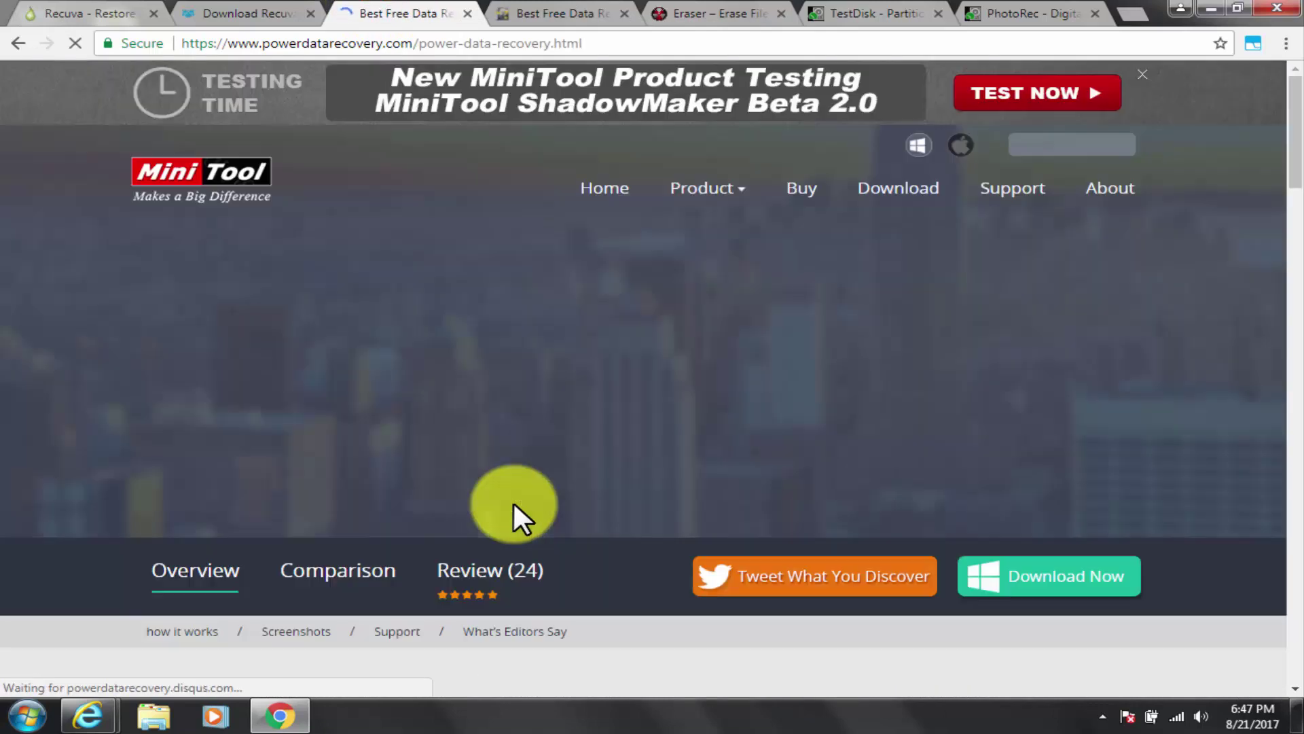
{"action": "left_click", "coordinate": [19, 49]}
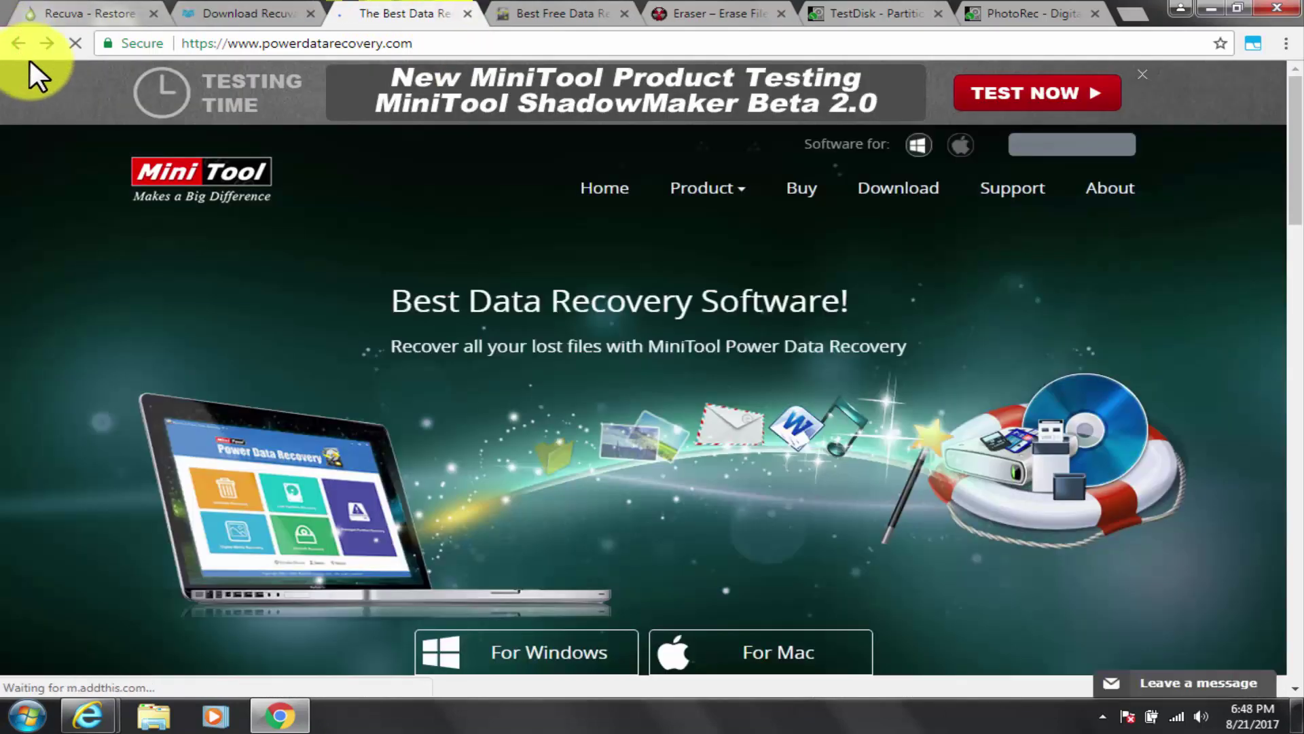
{"action": "scroll", "coordinate": [517, 374], "scroll_direction": "down", "scroll_amount": 1}
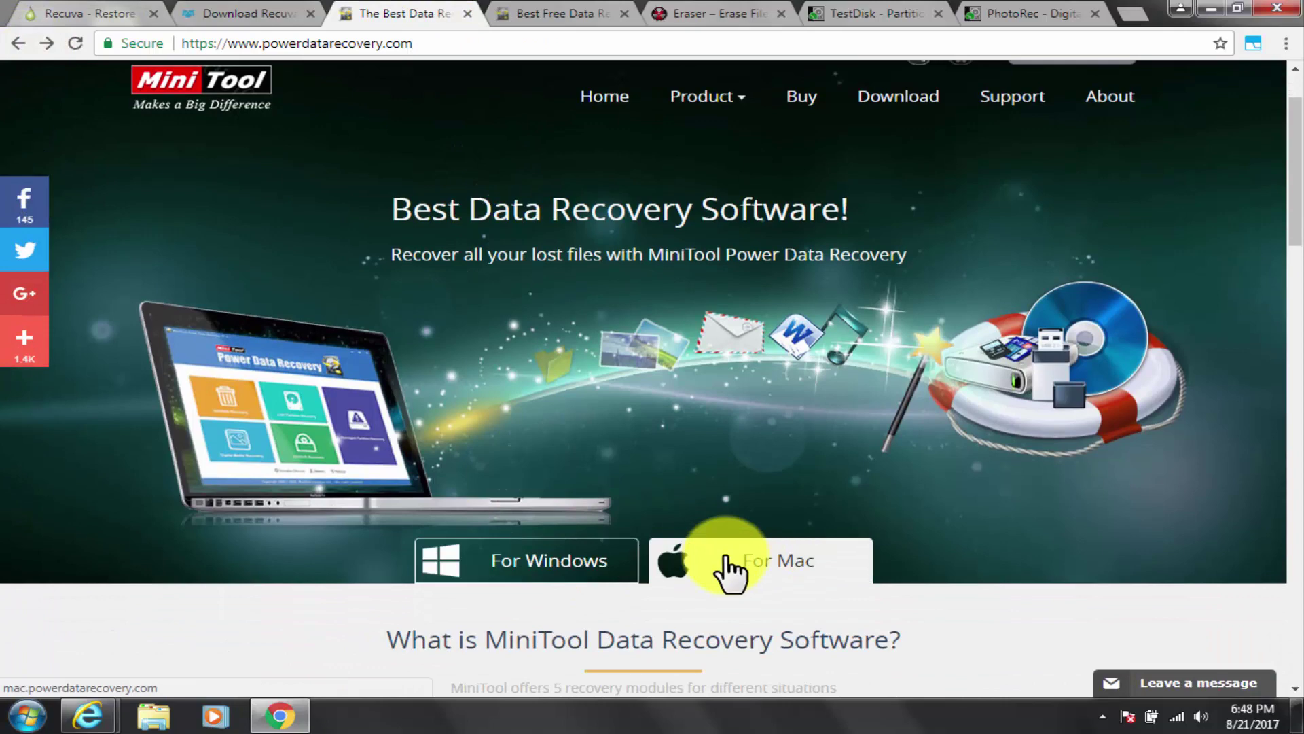
{"action": "left_click", "coordinate": [569, 572]}
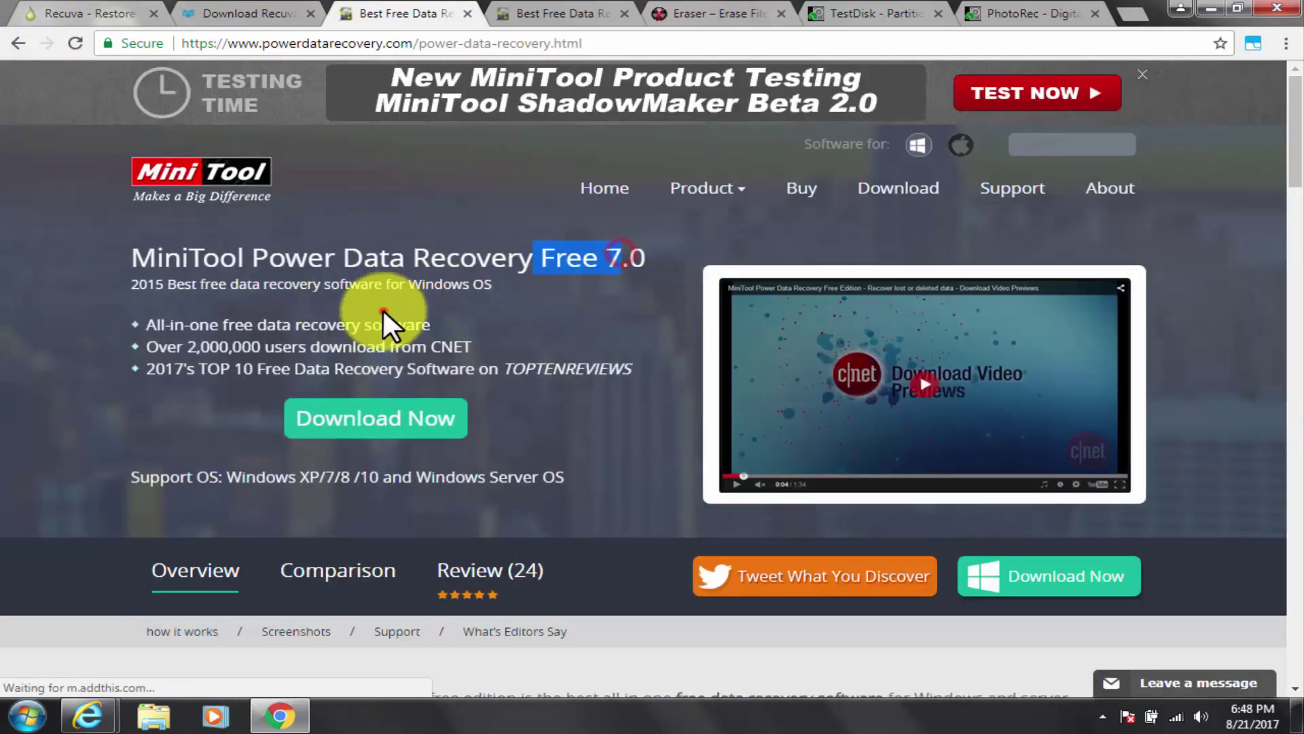
{"action": "left_click", "coordinate": [393, 416]}
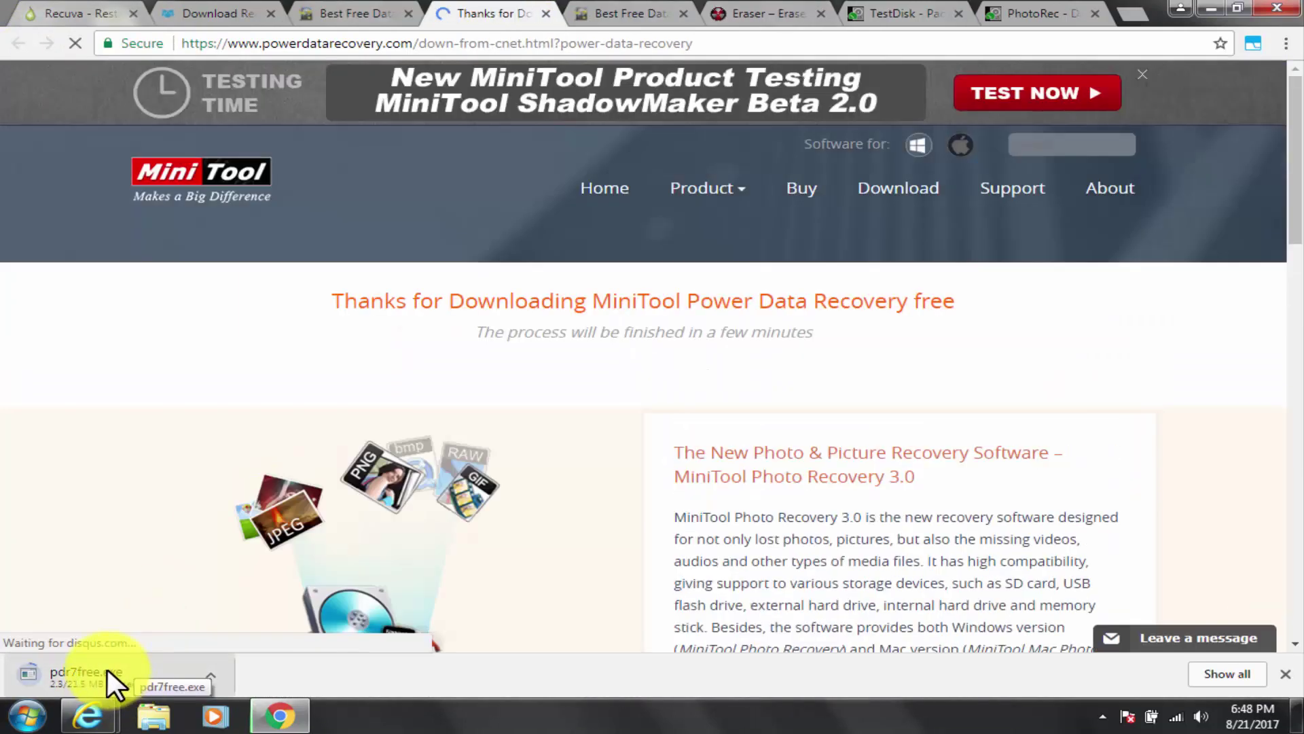
{"action": "scroll", "coordinate": [423, 443], "scroll_direction": "down", "scroll_amount": 4}
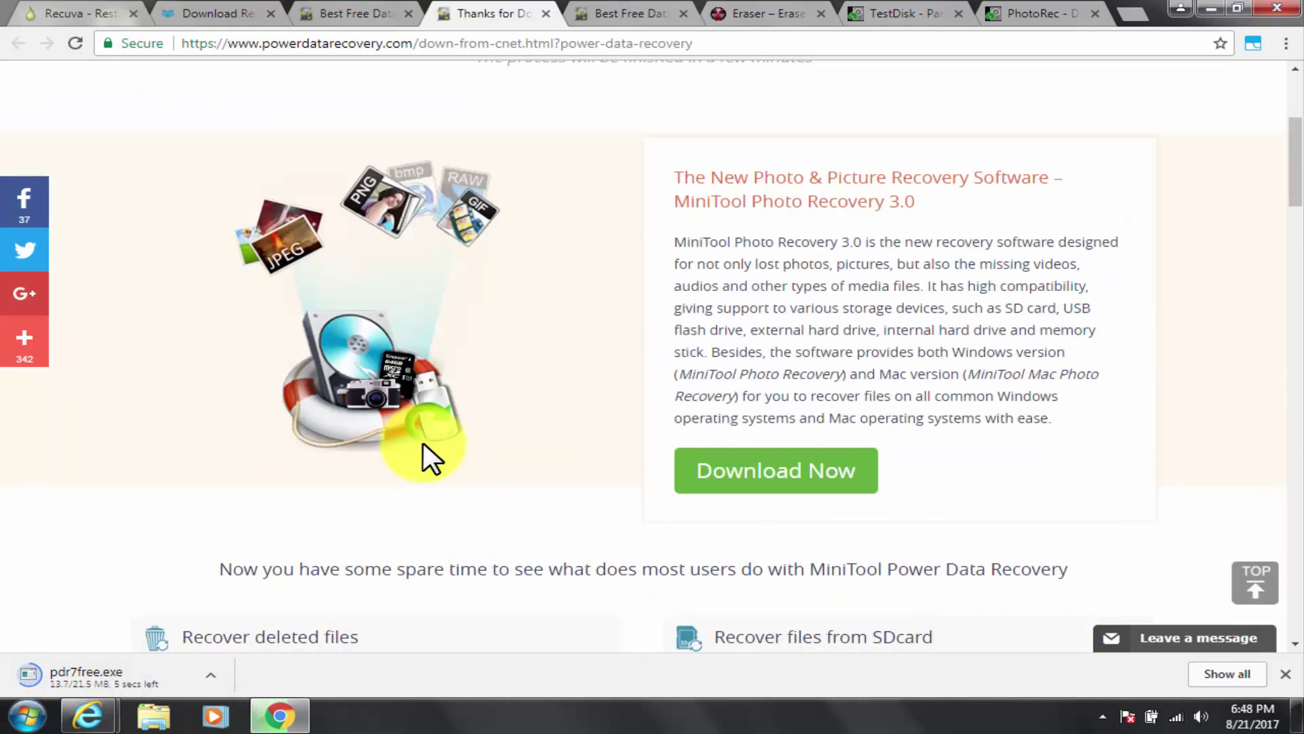
Run pdr7free.exe, accept the license, install to C:\Program Files\PowerDataRecovery and launch the program.
{"action": "left_click", "coordinate": [61, 676]}
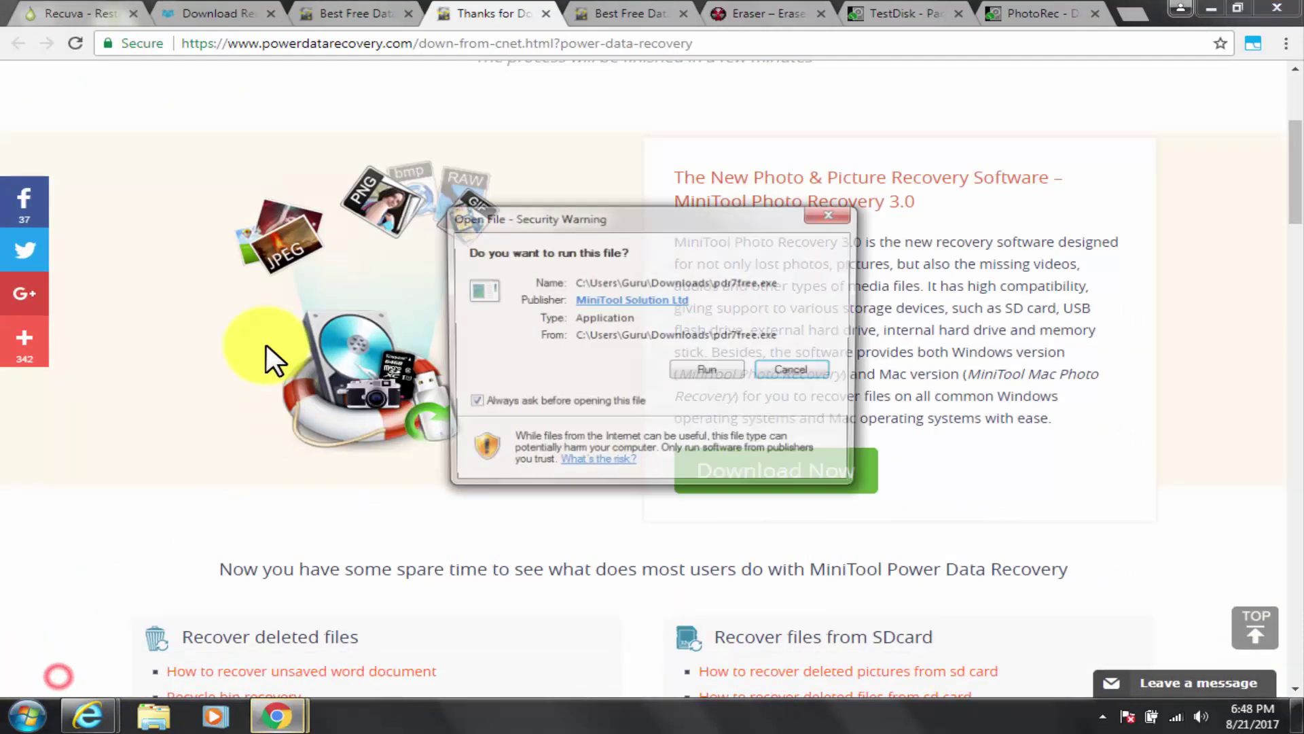
{"action": "left_click", "coordinate": [688, 372]}
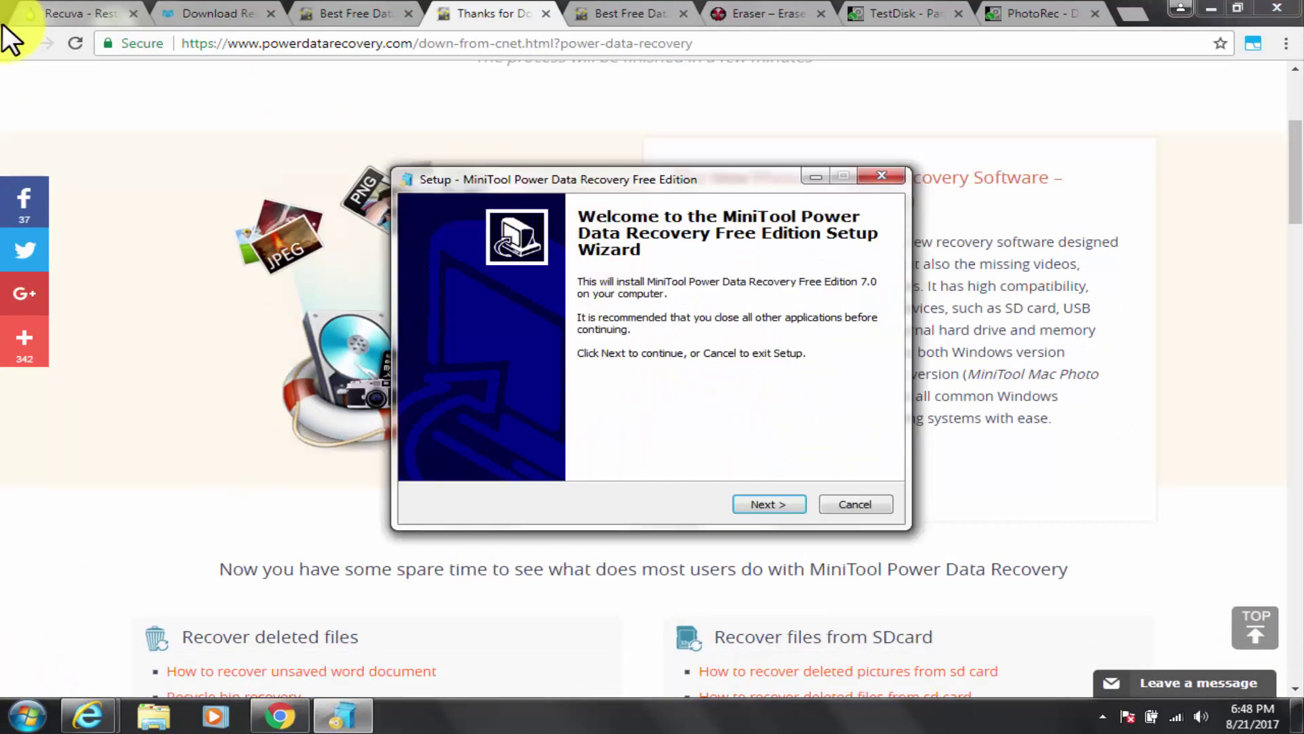
{"action": "left_click", "coordinate": [777, 506]}
{"action": "left_click", "coordinate": [528, 443]}
{"action": "left_click", "coordinate": [778, 504]}
{"action": "left_click", "coordinate": [779, 504]}
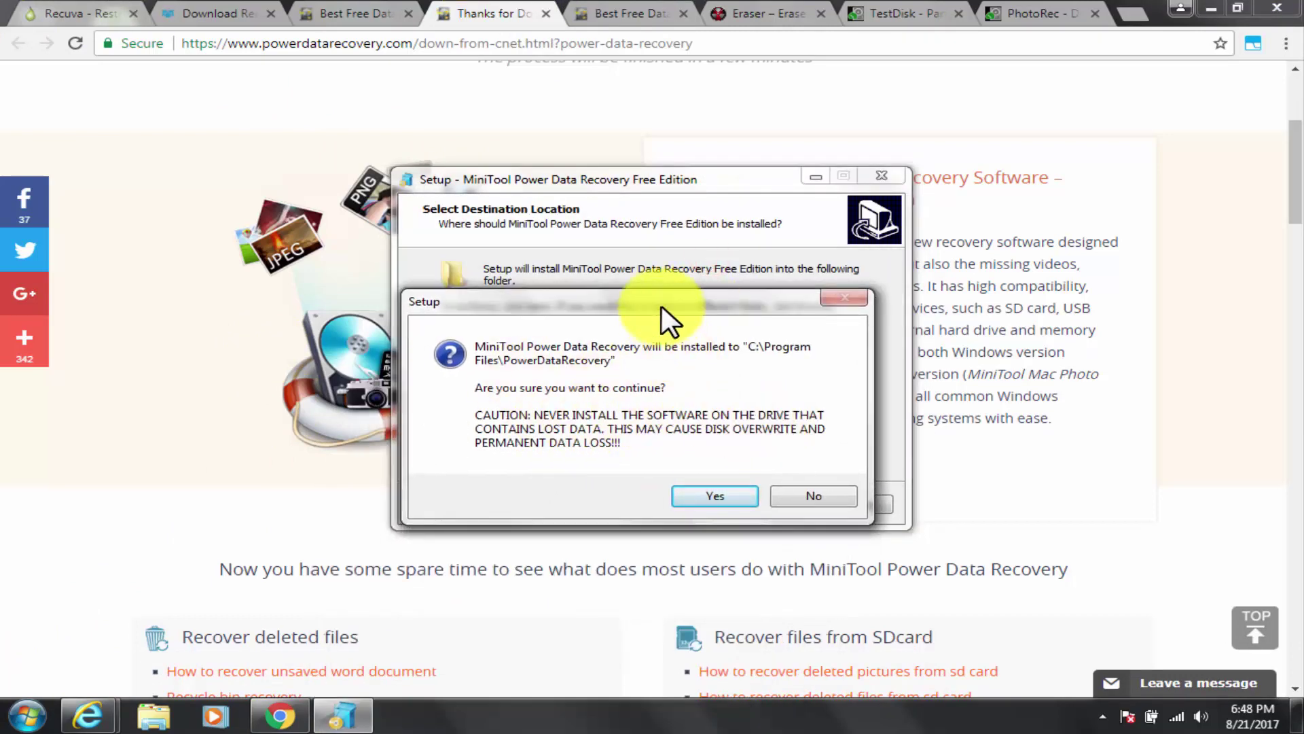
{"action": "left_click", "coordinate": [654, 513]}
{"action": "left_click", "coordinate": [769, 504]}
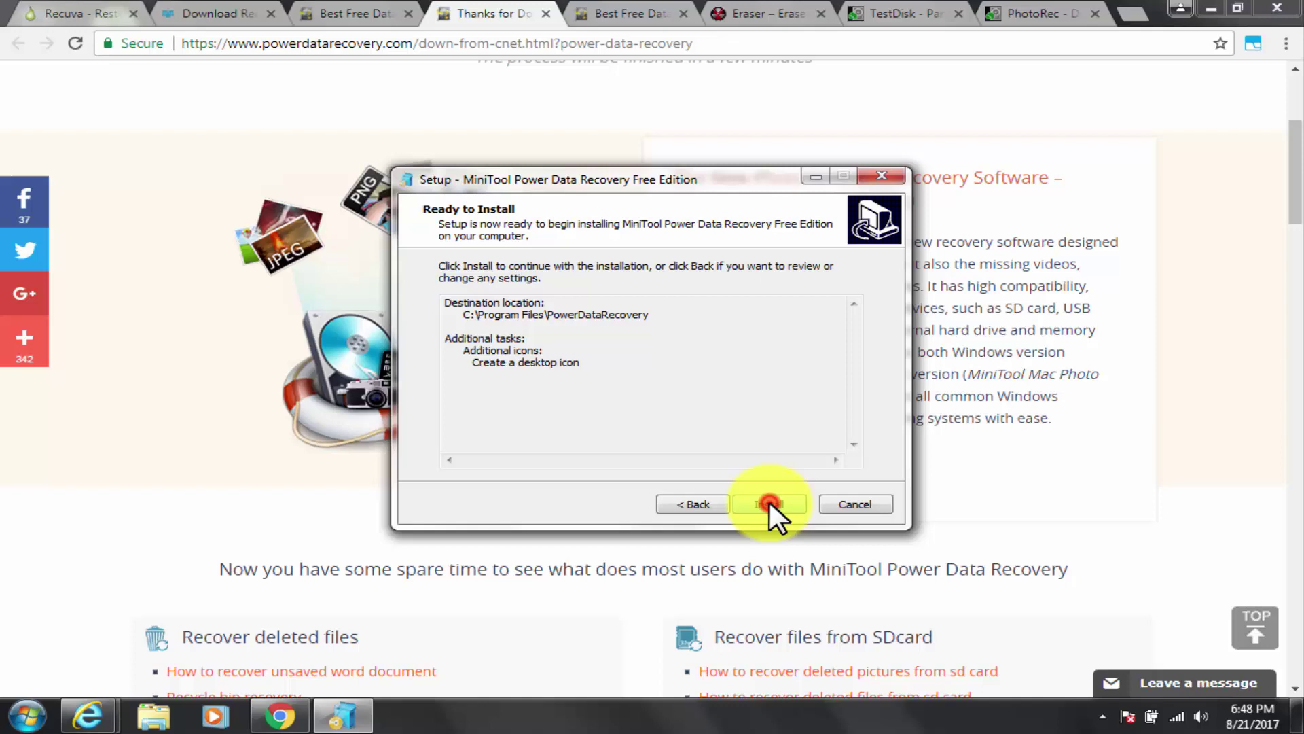
{"action": "left_click", "coordinate": [769, 504]}
{"action": "left_click", "coordinate": [779, 502]}
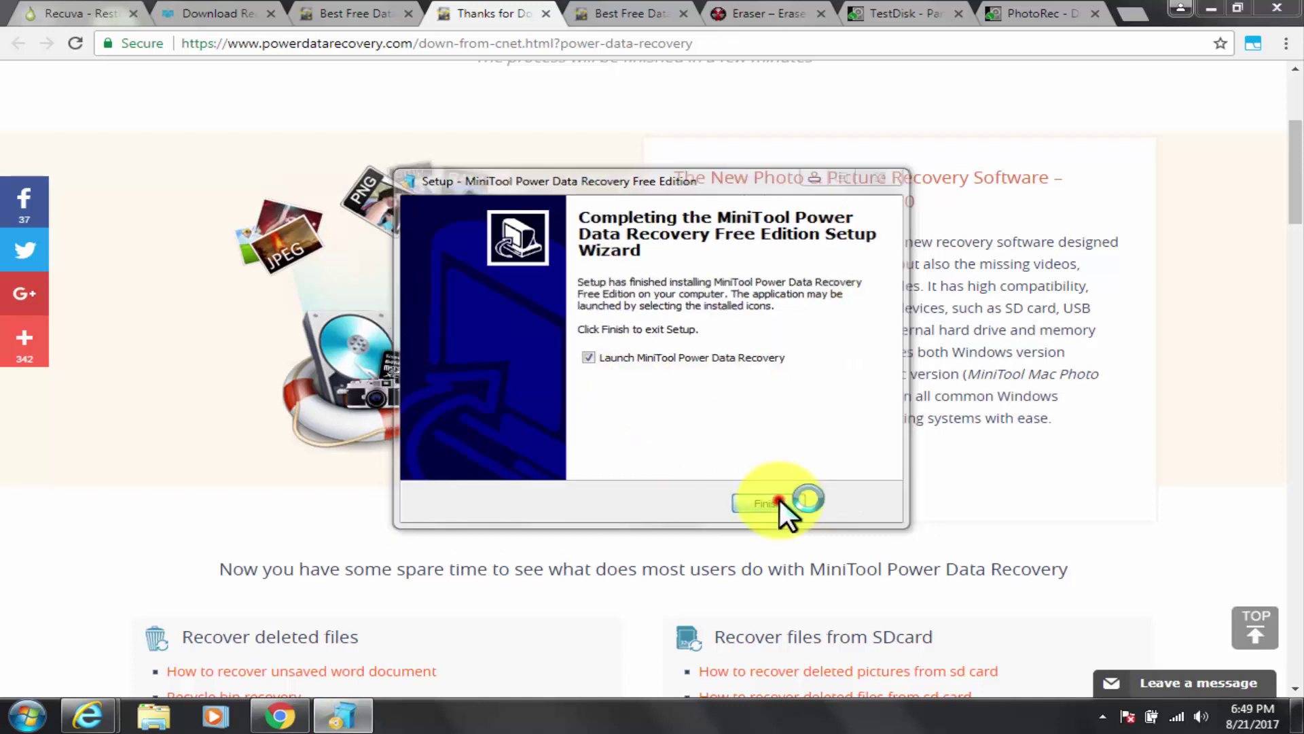
{"action": "left_click", "coordinate": [1095, 13]}
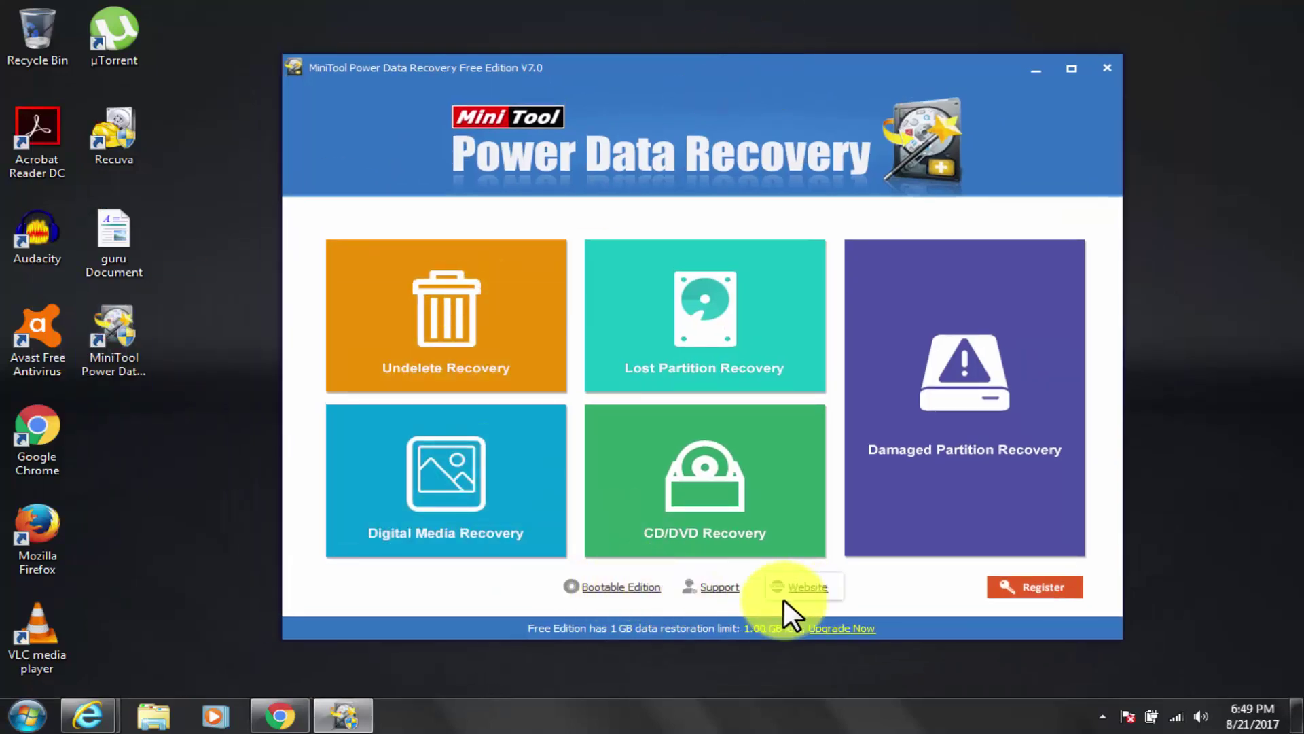
Run an Undelete Recovery scan of the WORK STUFF (D:) drive.
{"action": "left_click", "coordinate": [491, 324]}
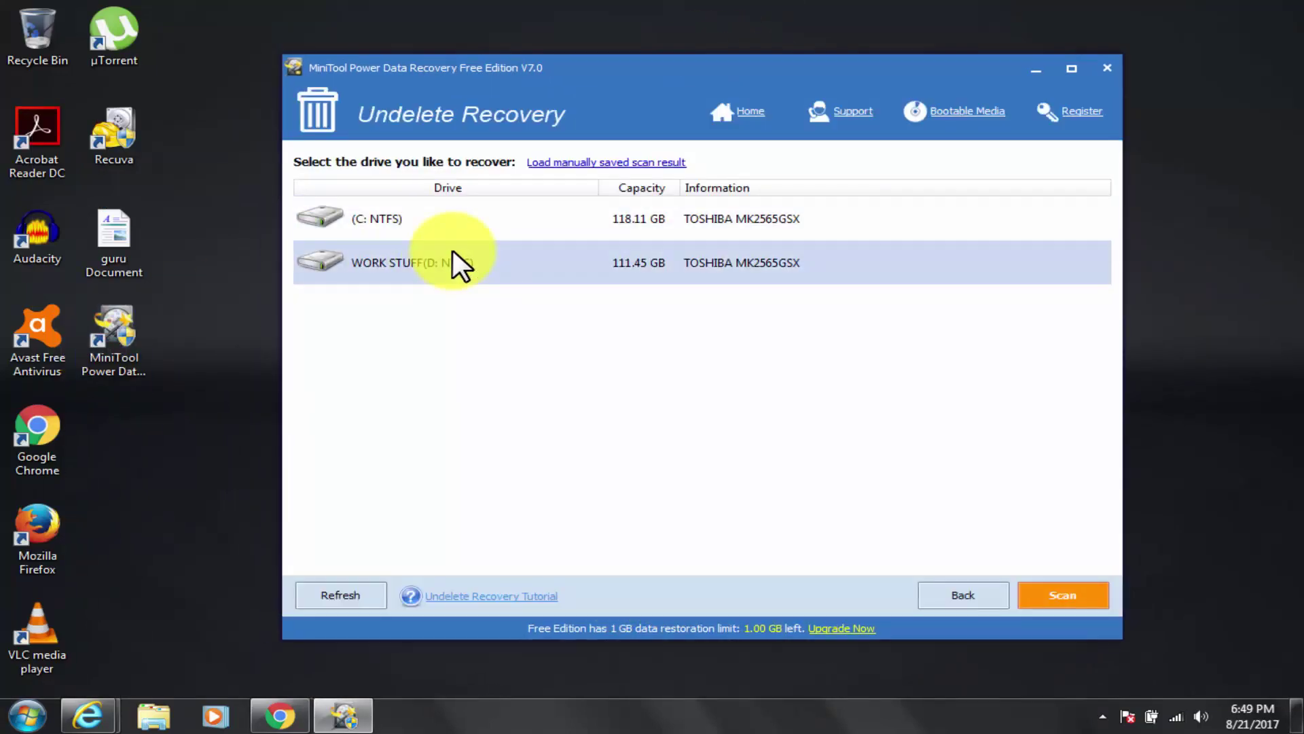
{"action": "left_click", "coordinate": [409, 265]}
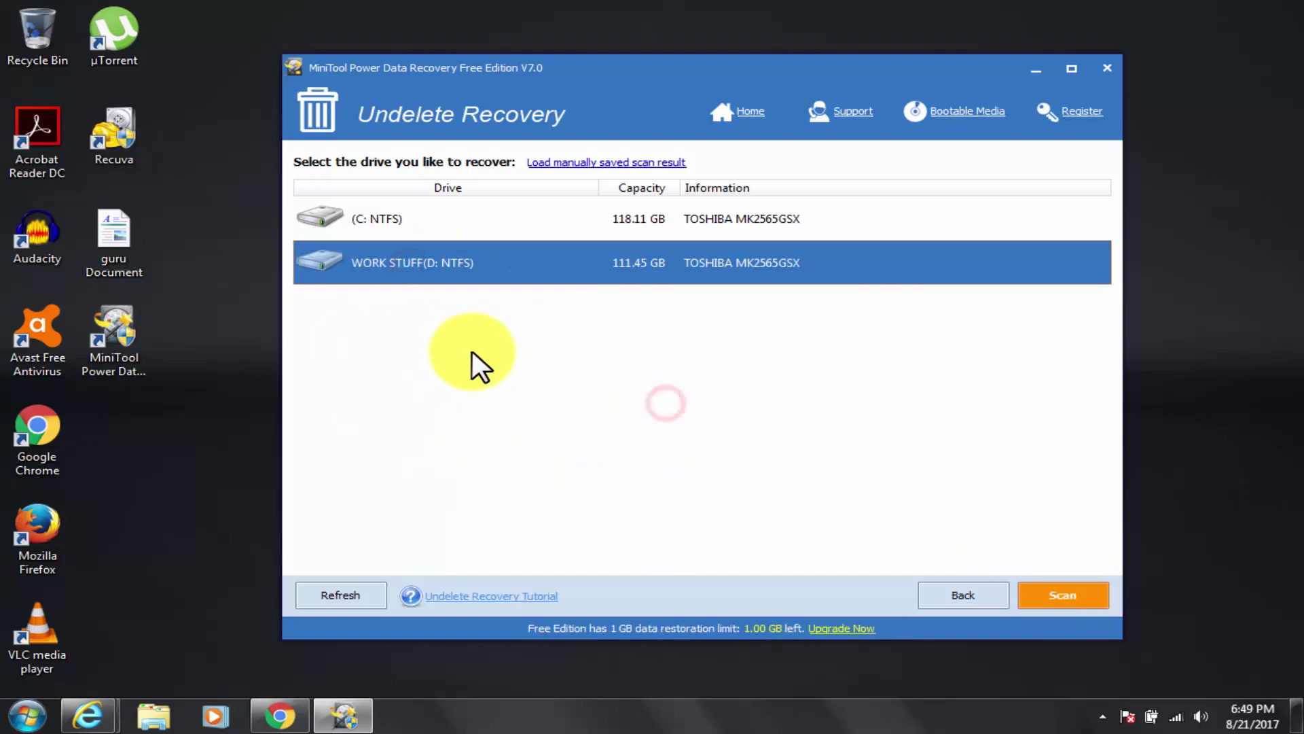
{"action": "left_click", "coordinate": [1050, 601]}
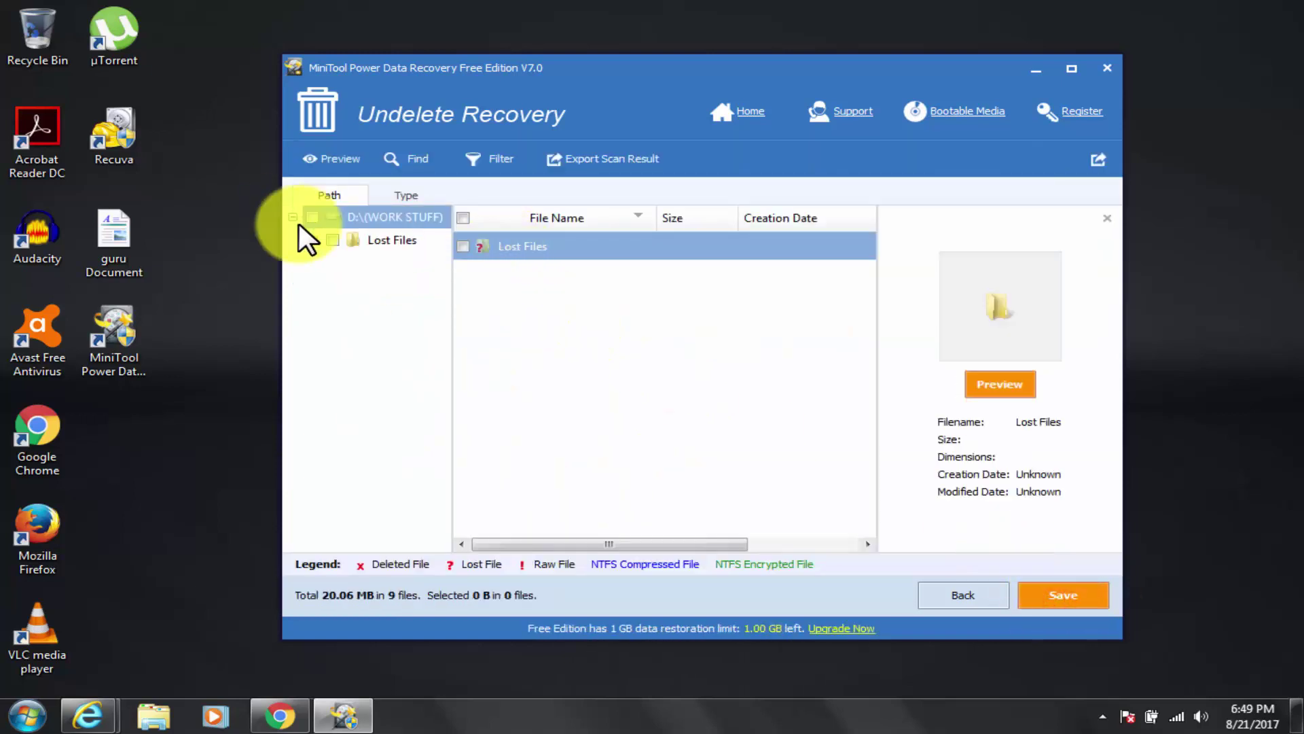
{"action": "left_click", "coordinate": [713, 450]}
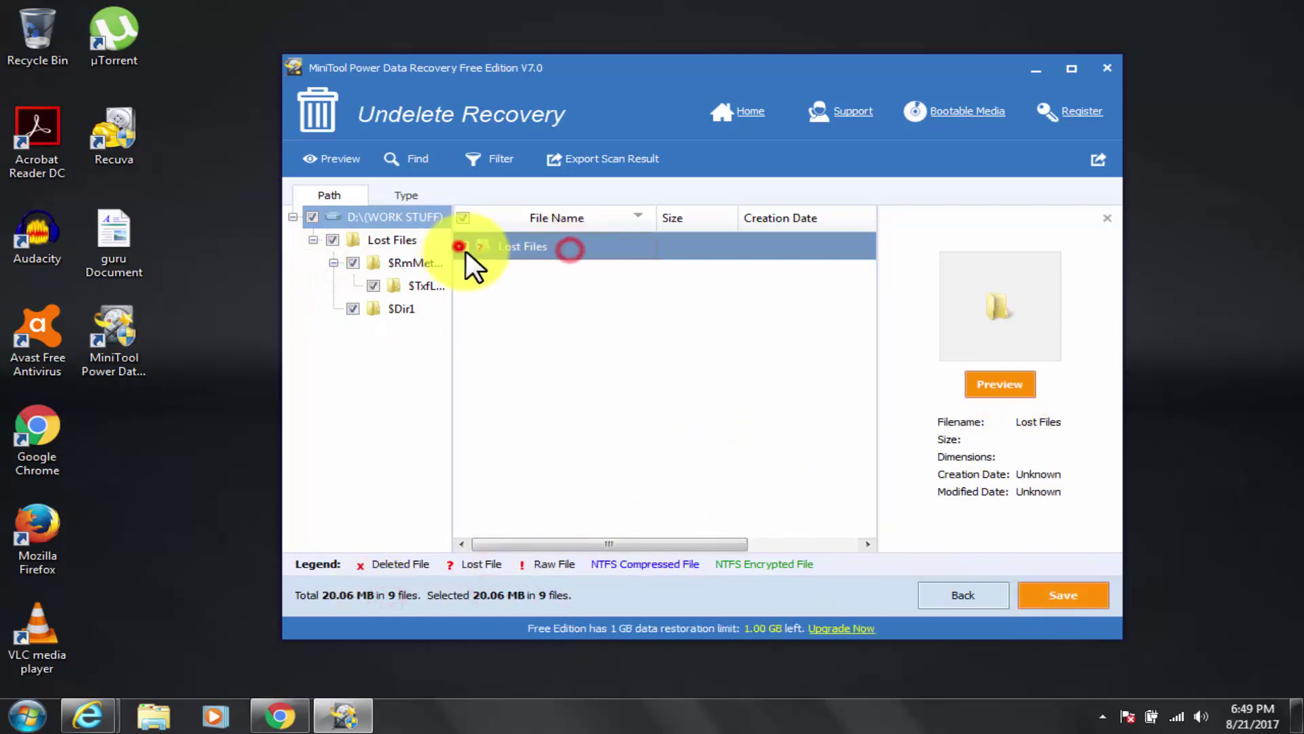
Tick all Lost Files, return to the main menu confirming Yes, and close the program.
{"action": "left_click", "coordinate": [463, 246]}
{"action": "left_click", "coordinate": [751, 110]}
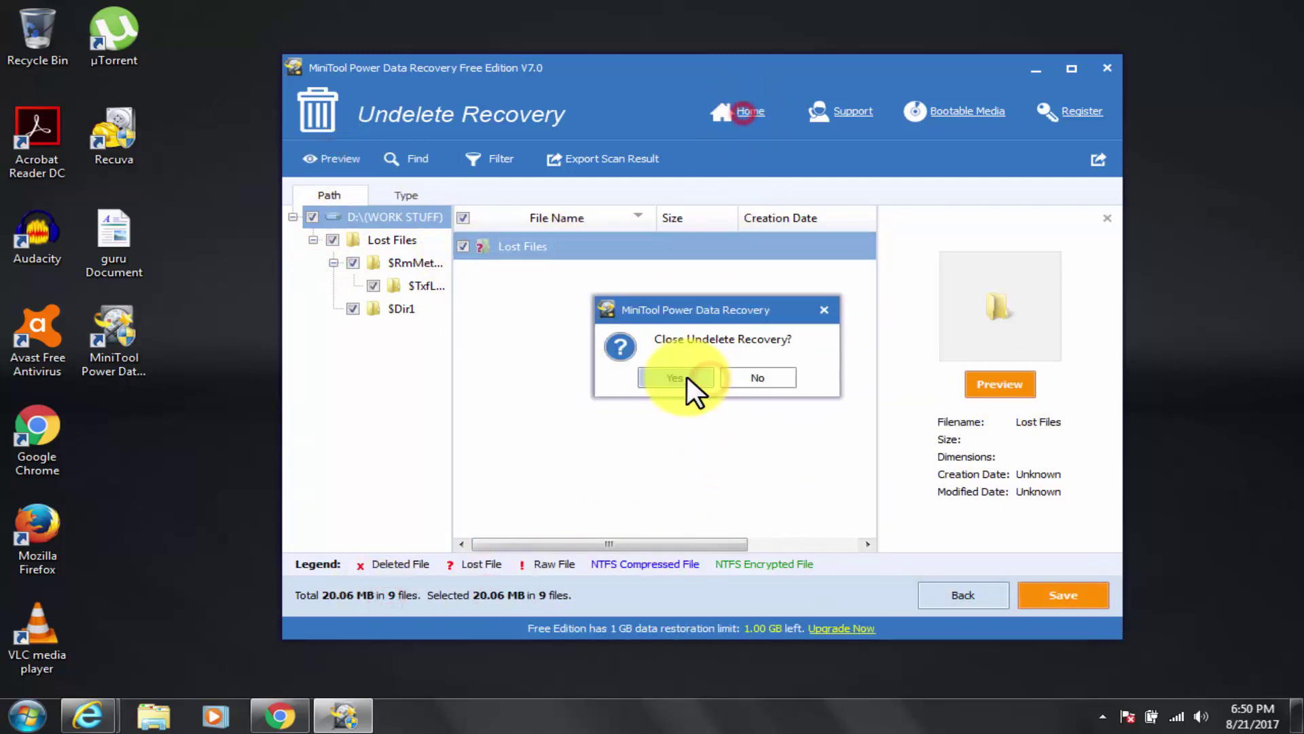
{"action": "left_click", "coordinate": [687, 376]}
{"action": "left_click", "coordinate": [1107, 67]}
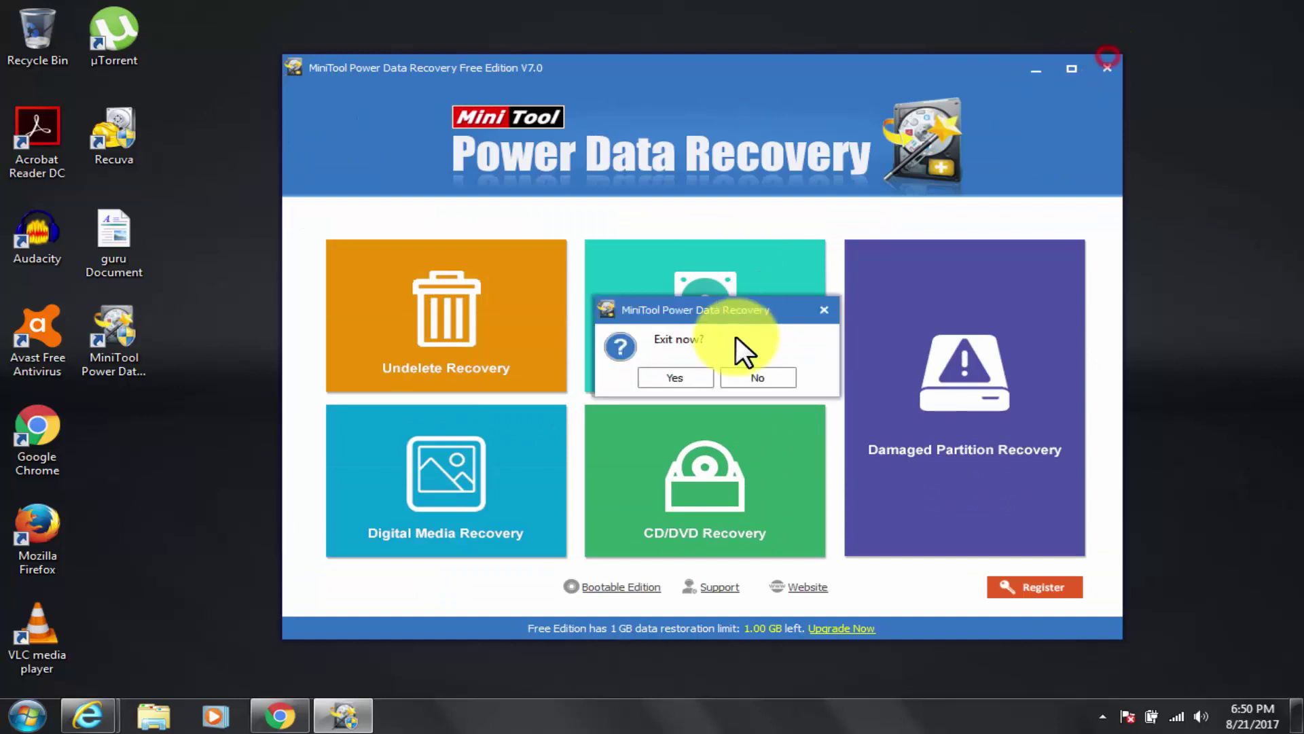
Confirm quitting Power Data Recovery, restore Chrome and close the MiniTool thank-you tab.
{"action": "left_click", "coordinate": [761, 379]}
{"action": "left_click", "coordinate": [1107, 66]}
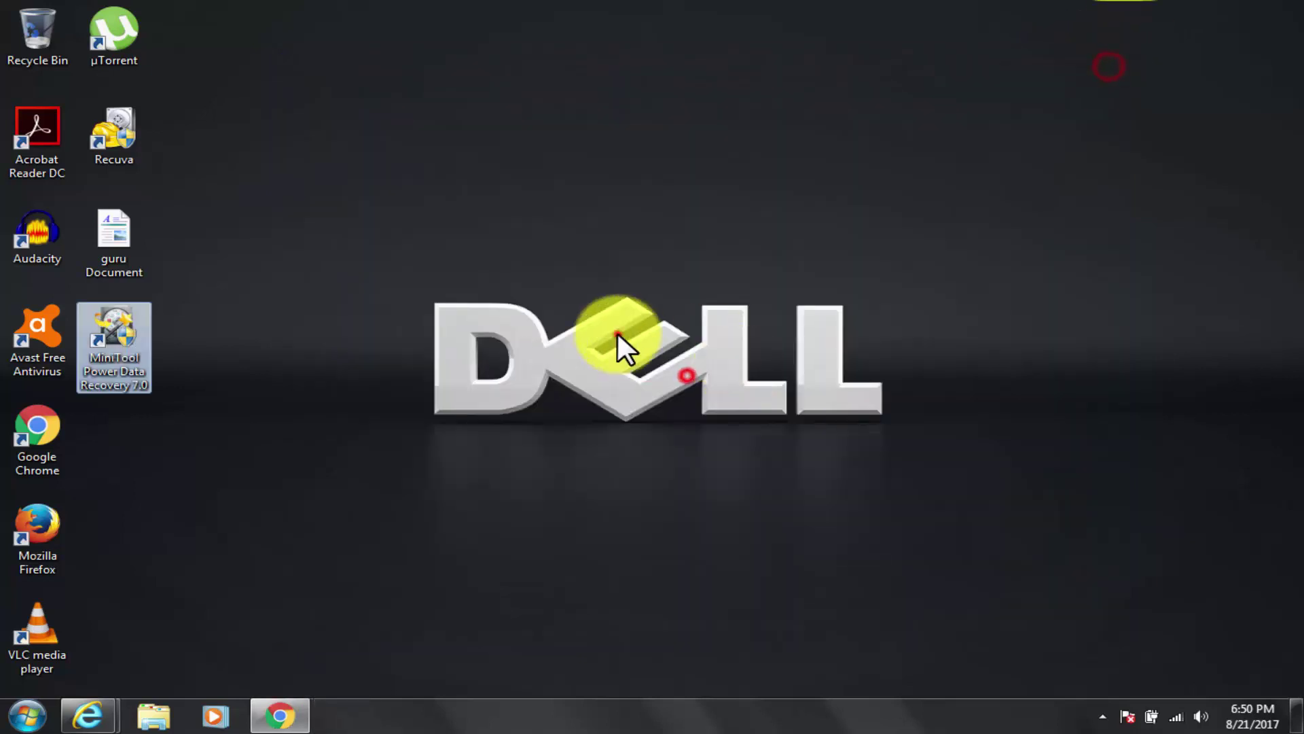
{"action": "left_click", "coordinate": [278, 718]}
{"action": "left_click", "coordinate": [533, 13]}
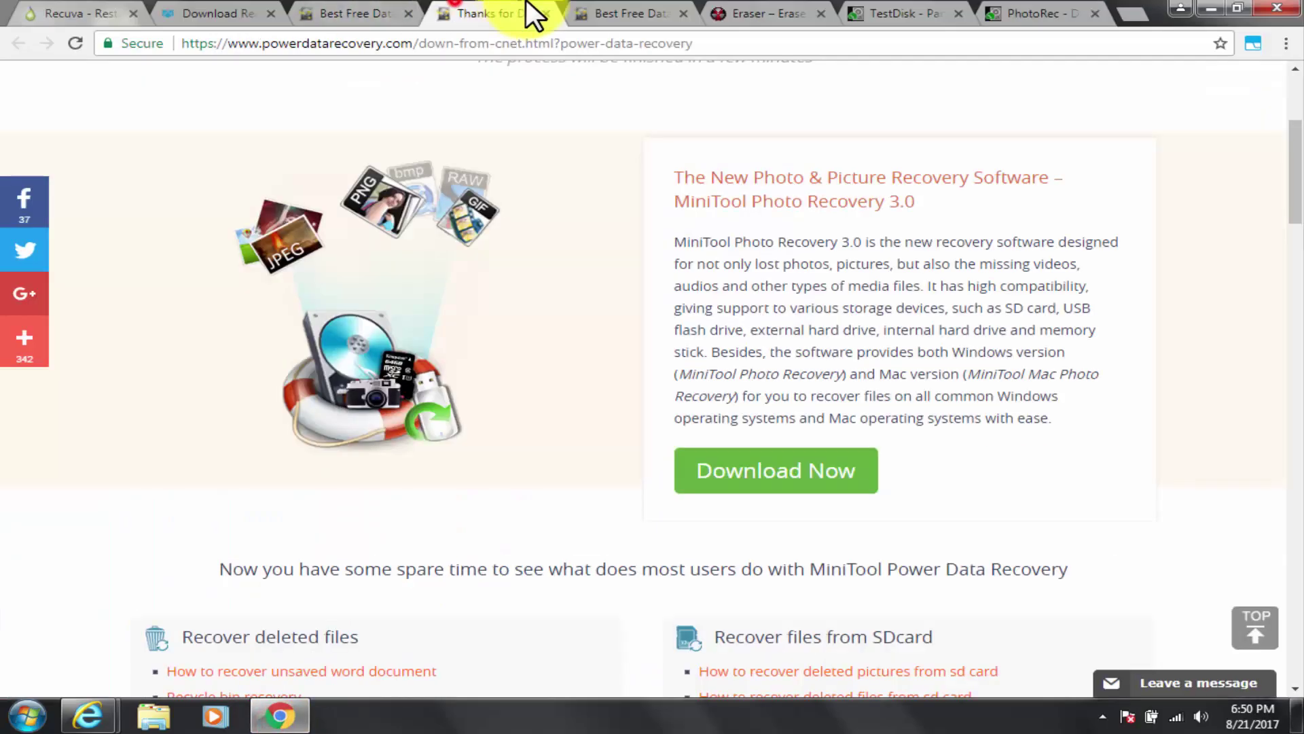
{"action": "left_click", "coordinate": [548, 14]}
{"action": "left_click", "coordinate": [49, 8]}
Search Google for 'test disk partition reco' and open the cgsecurity.org TestDisk result.
{"action": "left_click", "coordinate": [226, 45]}
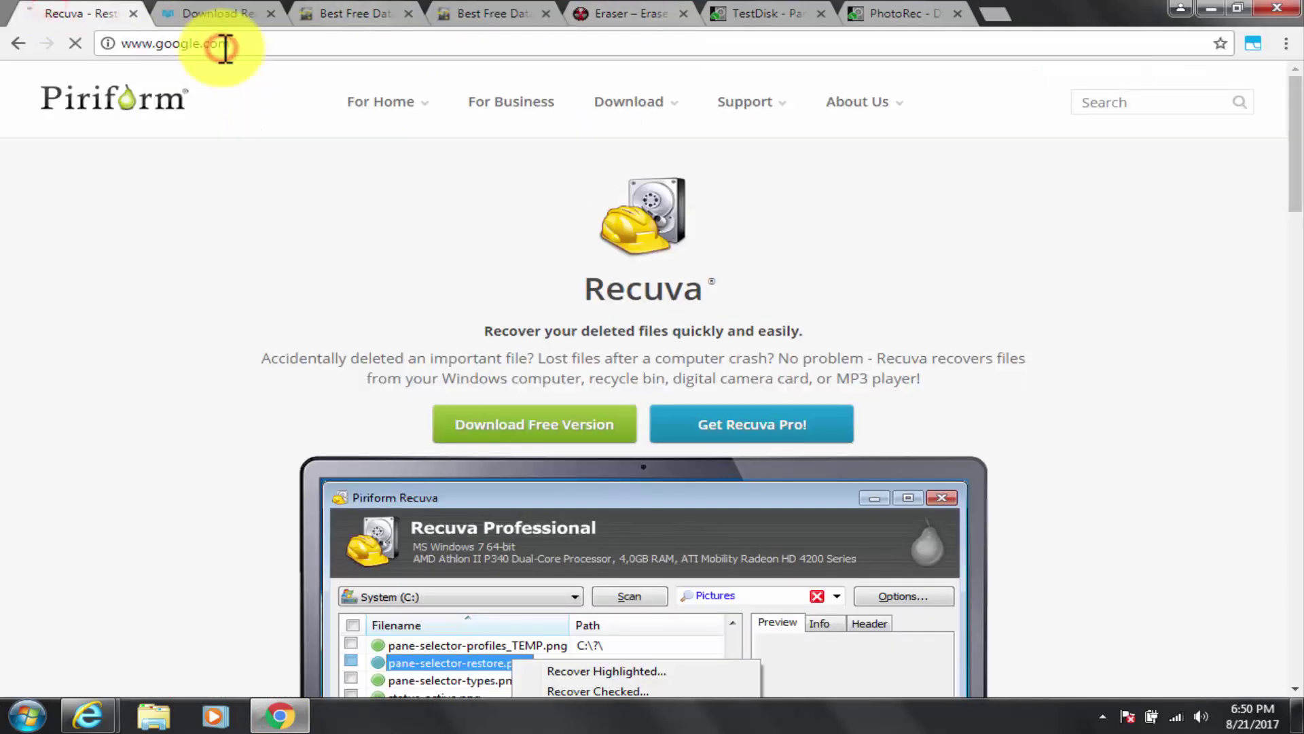
{"action": "key", "text": "Return"}
{"action": "type", "text": "test disk par"}
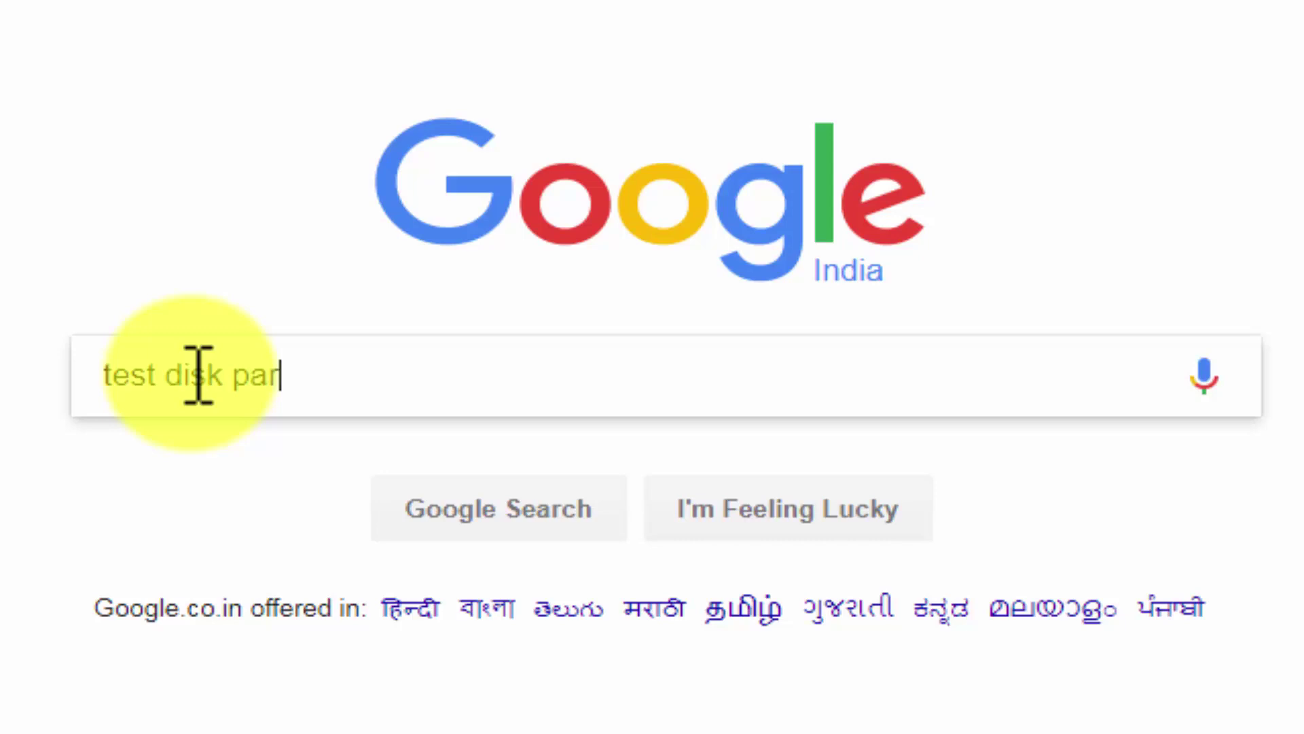
{"action": "type", "text": "tition recovery"}
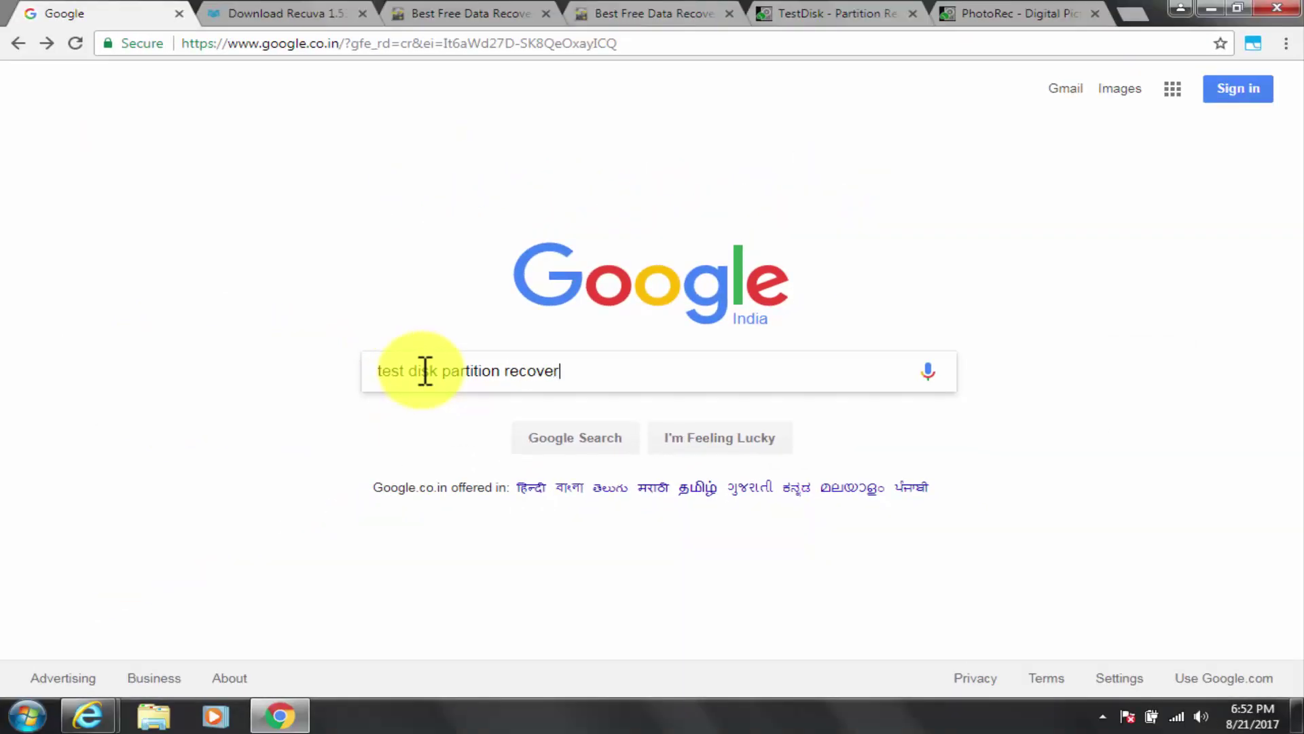
{"action": "key", "text": "Return"}
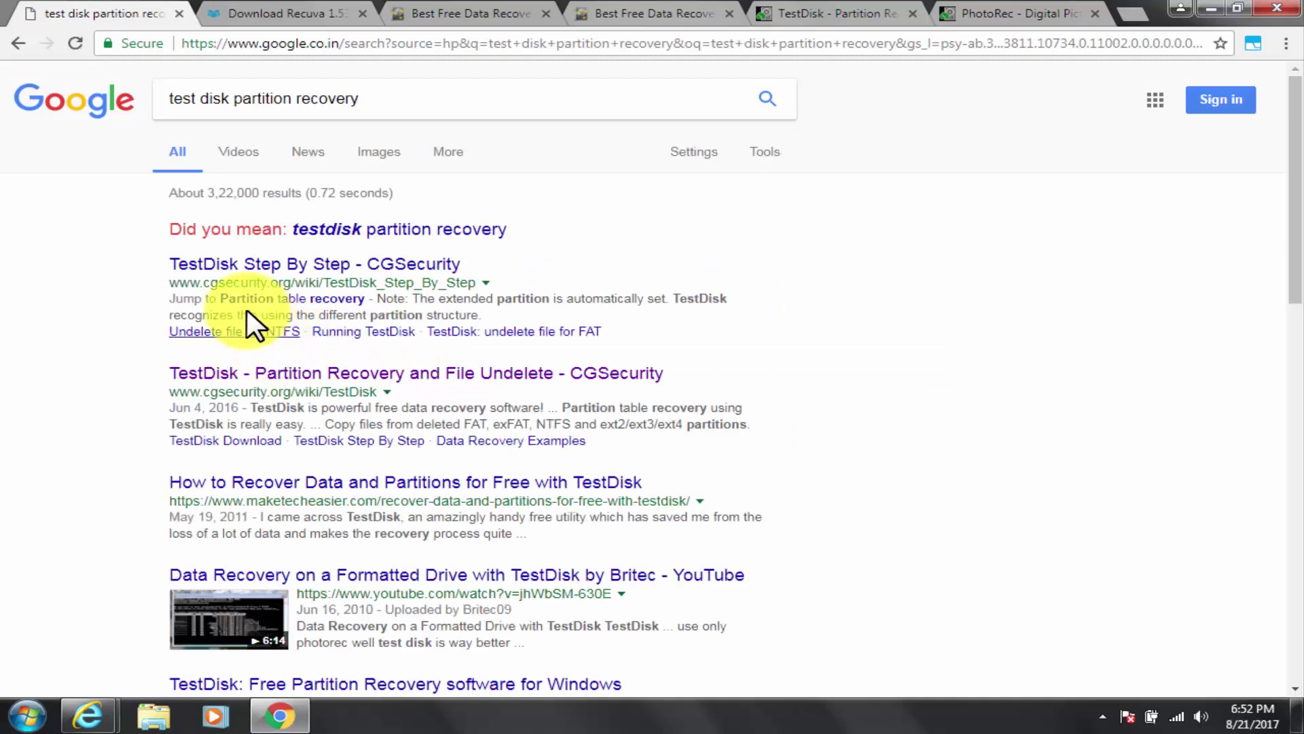
{"action": "left_click", "coordinate": [293, 375]}
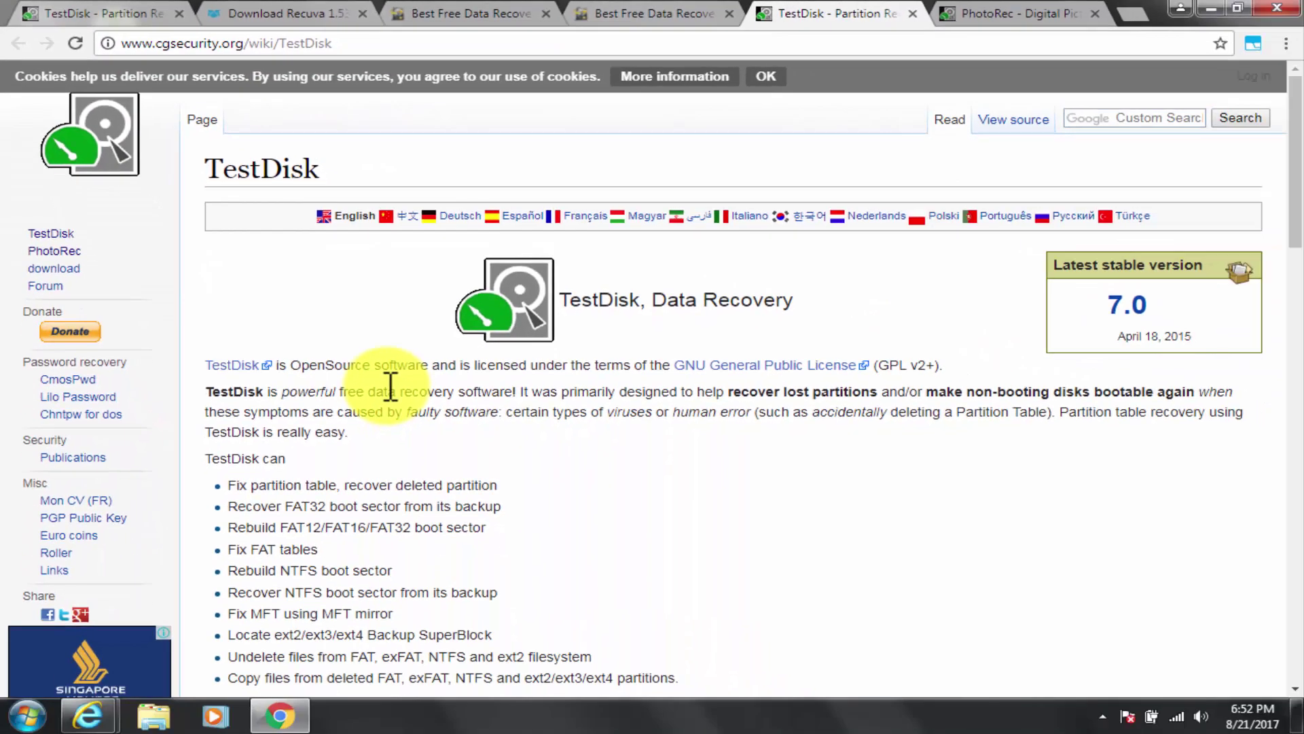
Scroll the TestDisk page, highlighting its list of capabilities.
{"action": "scroll", "coordinate": [391, 384], "scroll_direction": "down", "scroll_amount": 1}
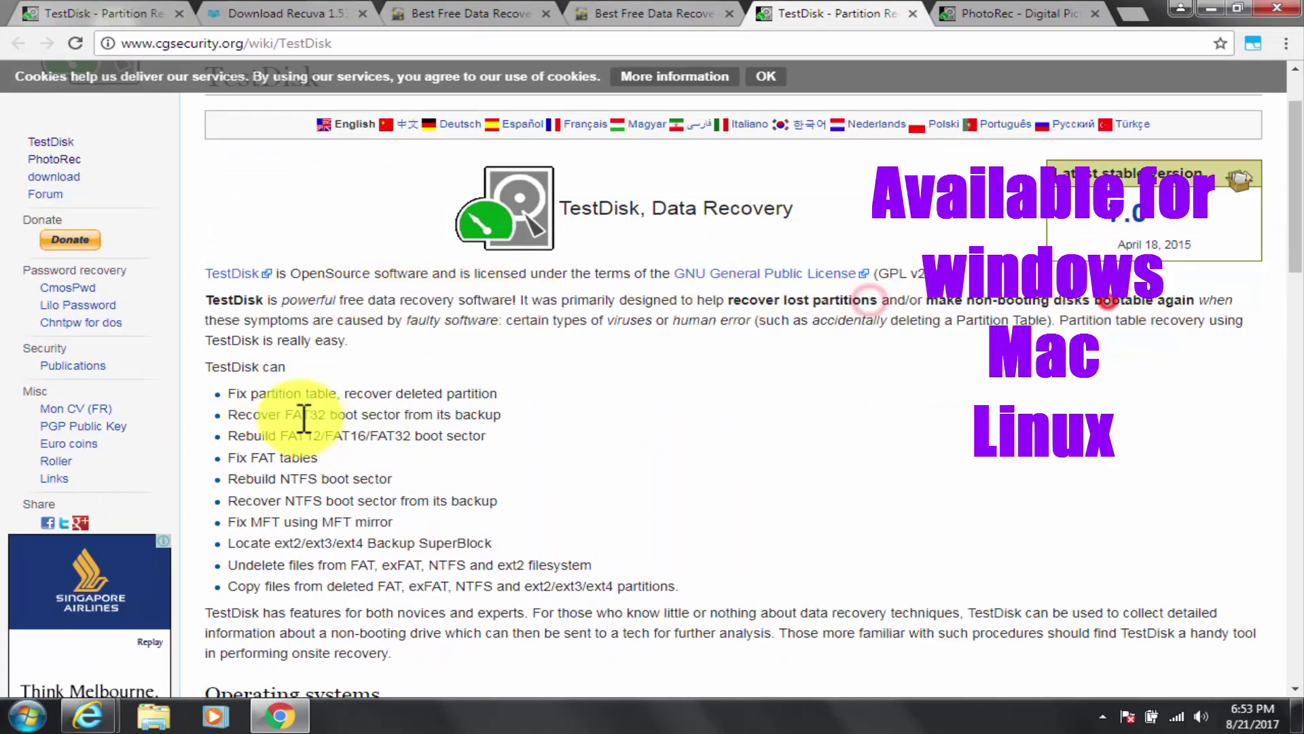
{"action": "left_click_drag", "start_coordinate": [271, 459], "coordinate": [879, 538]}
{"action": "scroll", "coordinate": [280, 397], "scroll_direction": "down", "scroll_amount": 4}
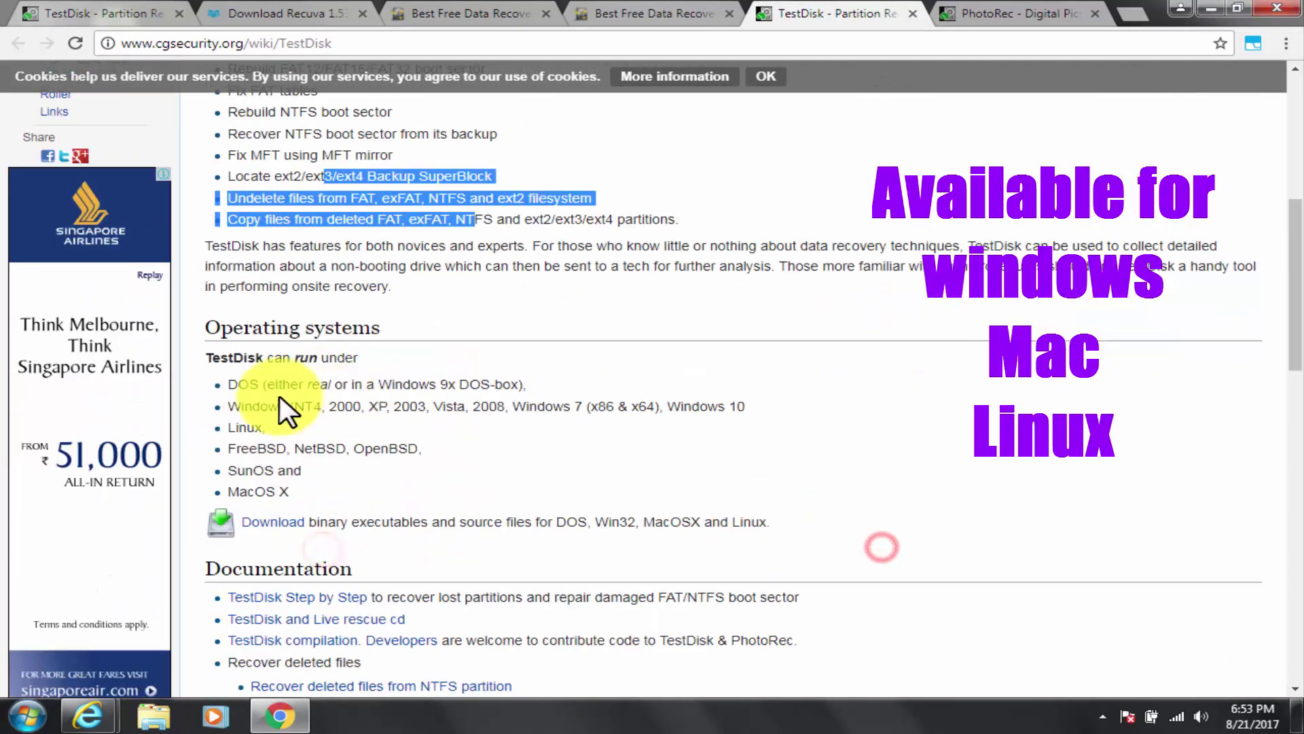
{"action": "left_click", "coordinate": [288, 487]}
{"action": "left_click", "coordinate": [388, 504]}
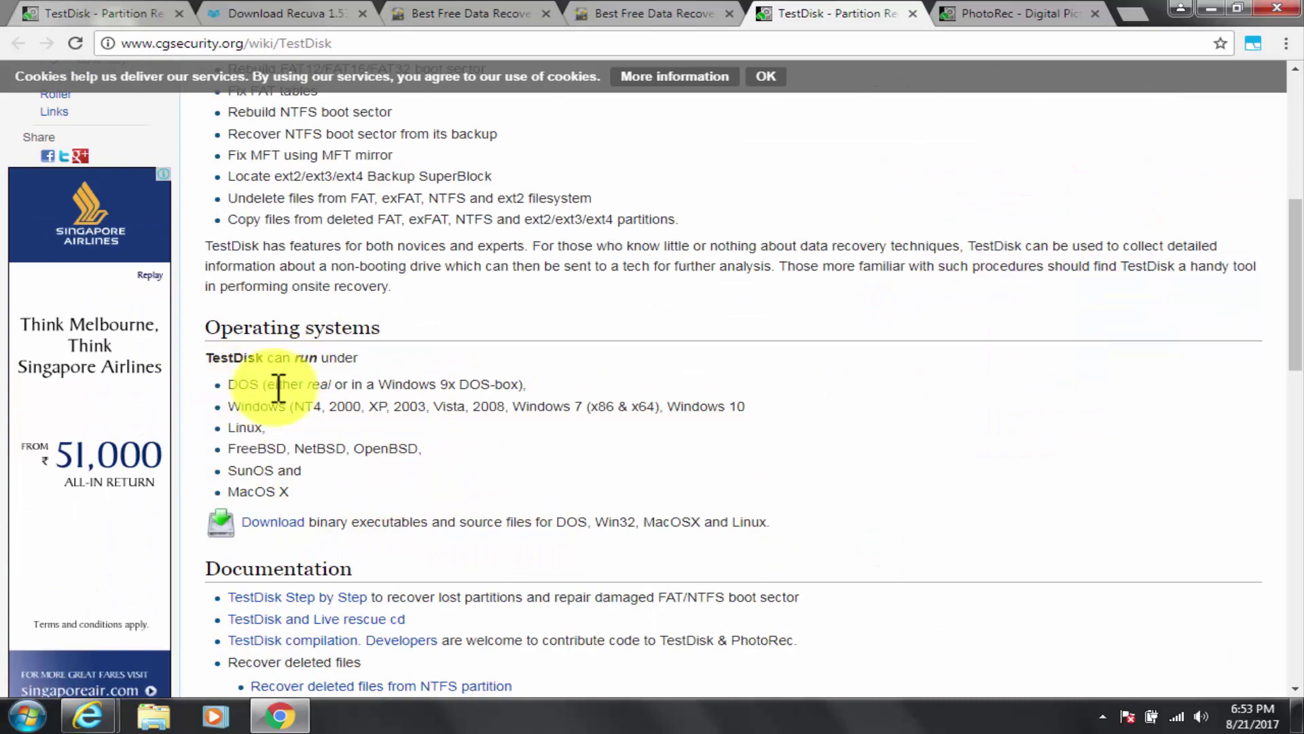
{"action": "scroll", "coordinate": [394, 493], "scroll_direction": "down", "scroll_amount": 10}
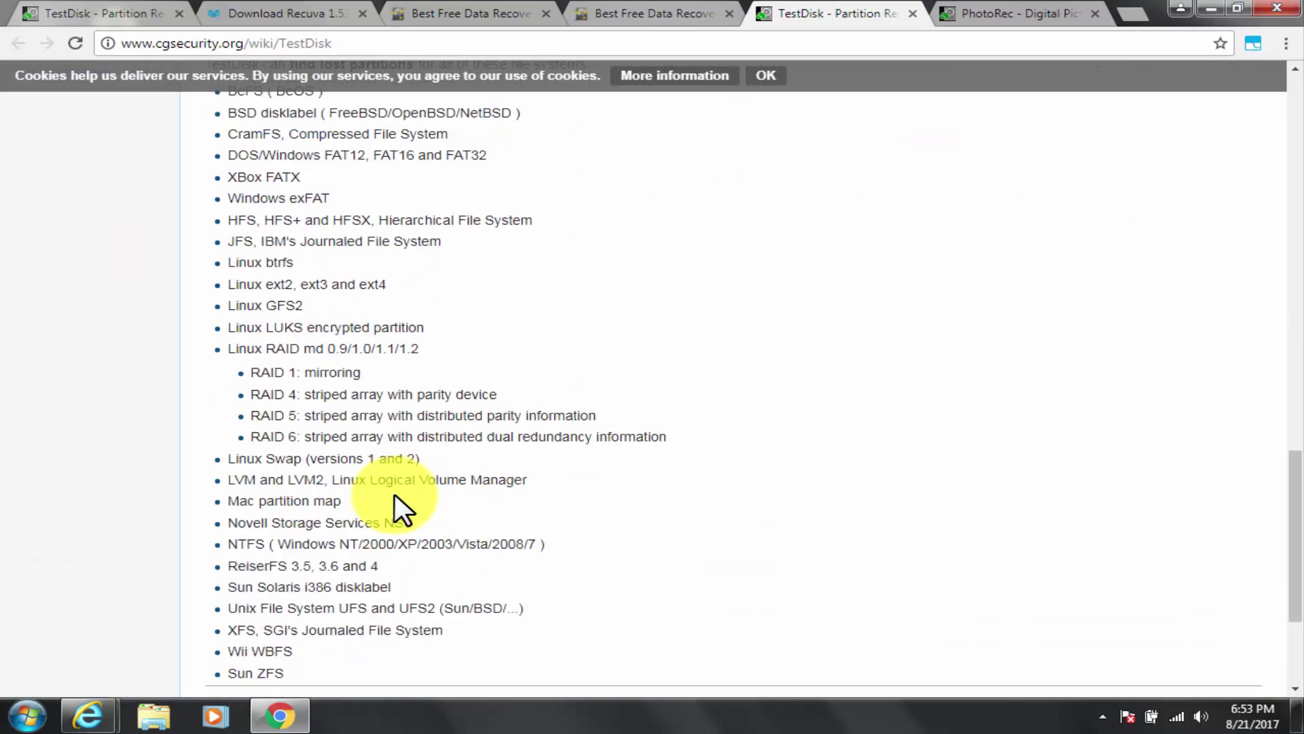
{"action": "scroll", "coordinate": [394, 494], "scroll_direction": "up", "scroll_amount": 15}
Download the TestDisk 7.1 Windows zip and show it in its folder.
{"action": "left_click", "coordinate": [54, 269]}
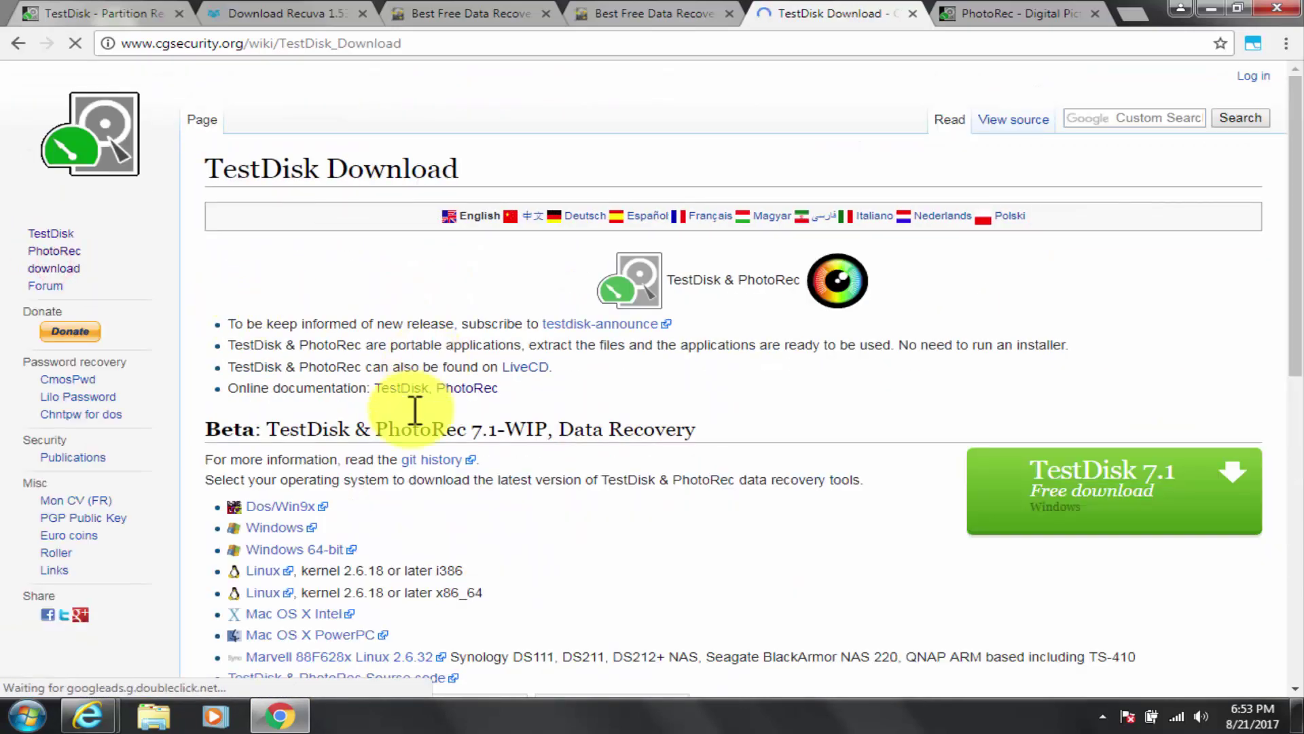
{"action": "scroll", "coordinate": [353, 380], "scroll_direction": "down", "scroll_amount": 3}
{"action": "left_click", "coordinate": [275, 344]}
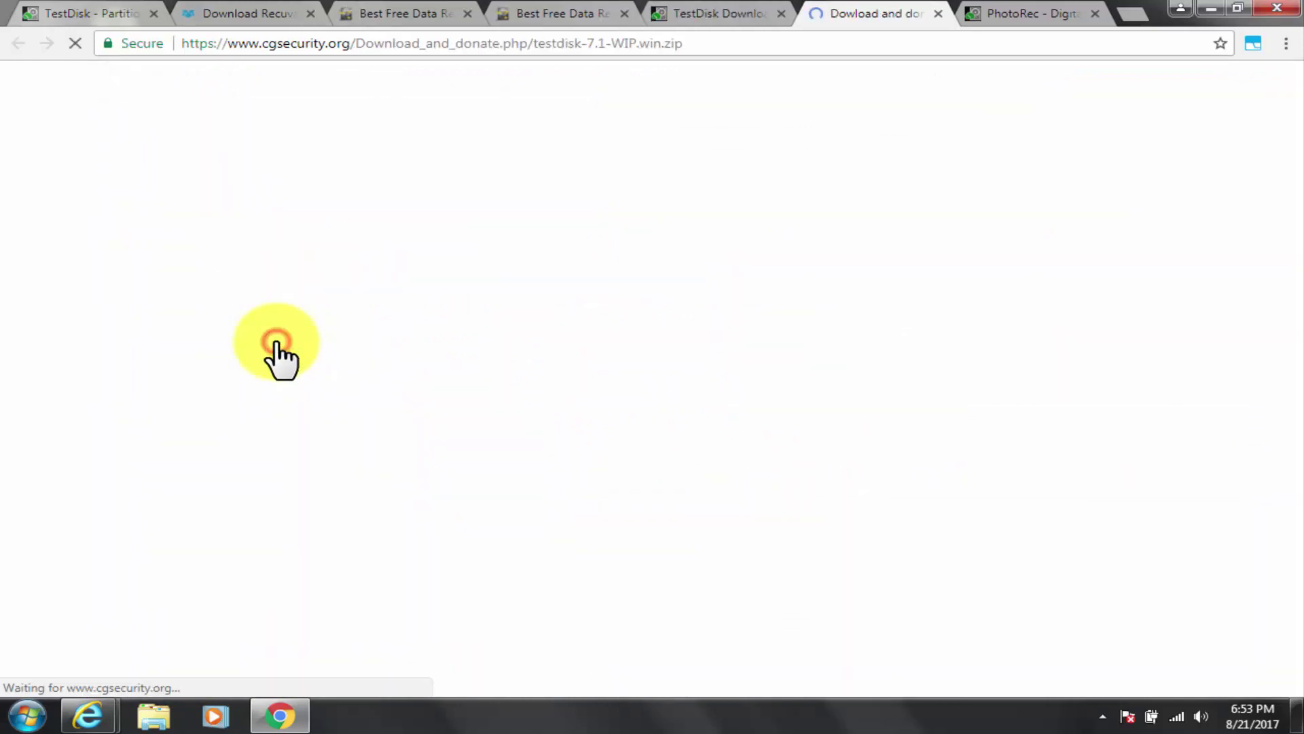
{"action": "left_click", "coordinate": [210, 674]}
{"action": "left_click", "coordinate": [276, 616]}
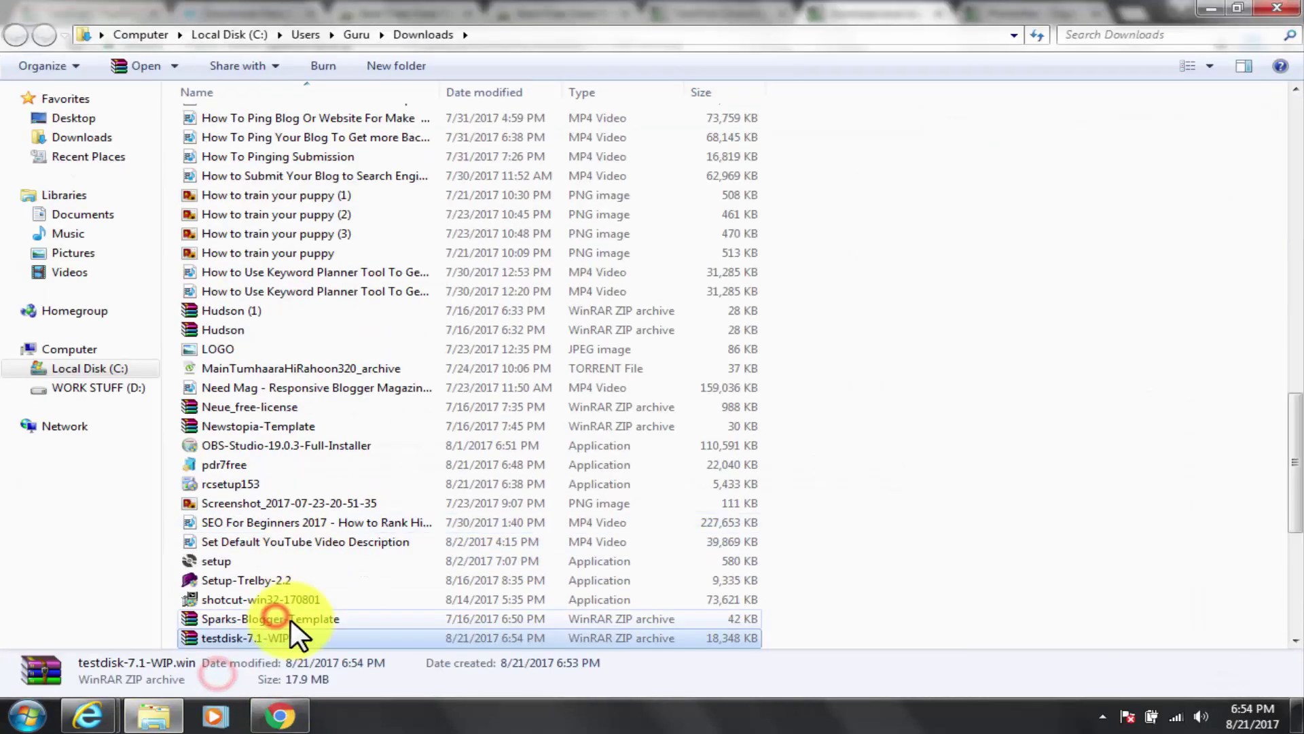
Extract the zip to testdisk-7.1-WIP on the desktop and open the inner folder.
{"action": "right_click", "coordinate": [288, 638]}
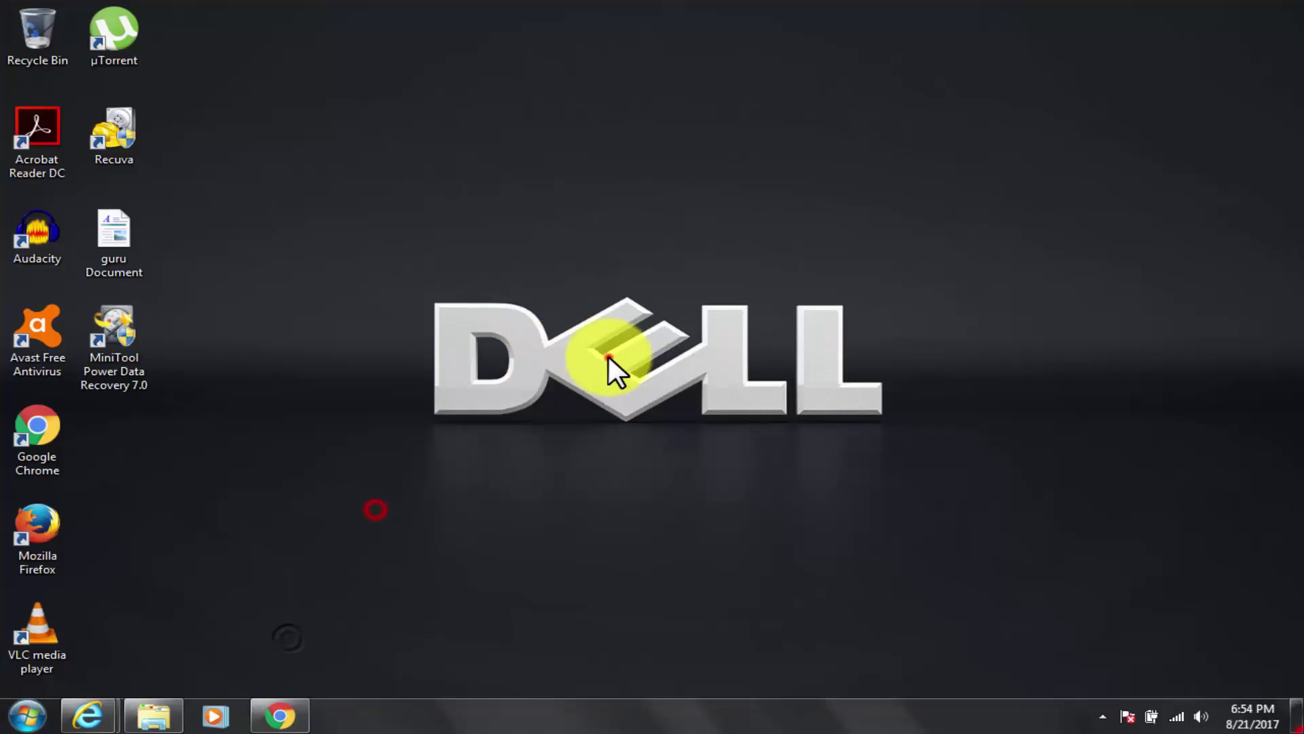
{"action": "right_click", "coordinate": [133, 445]}
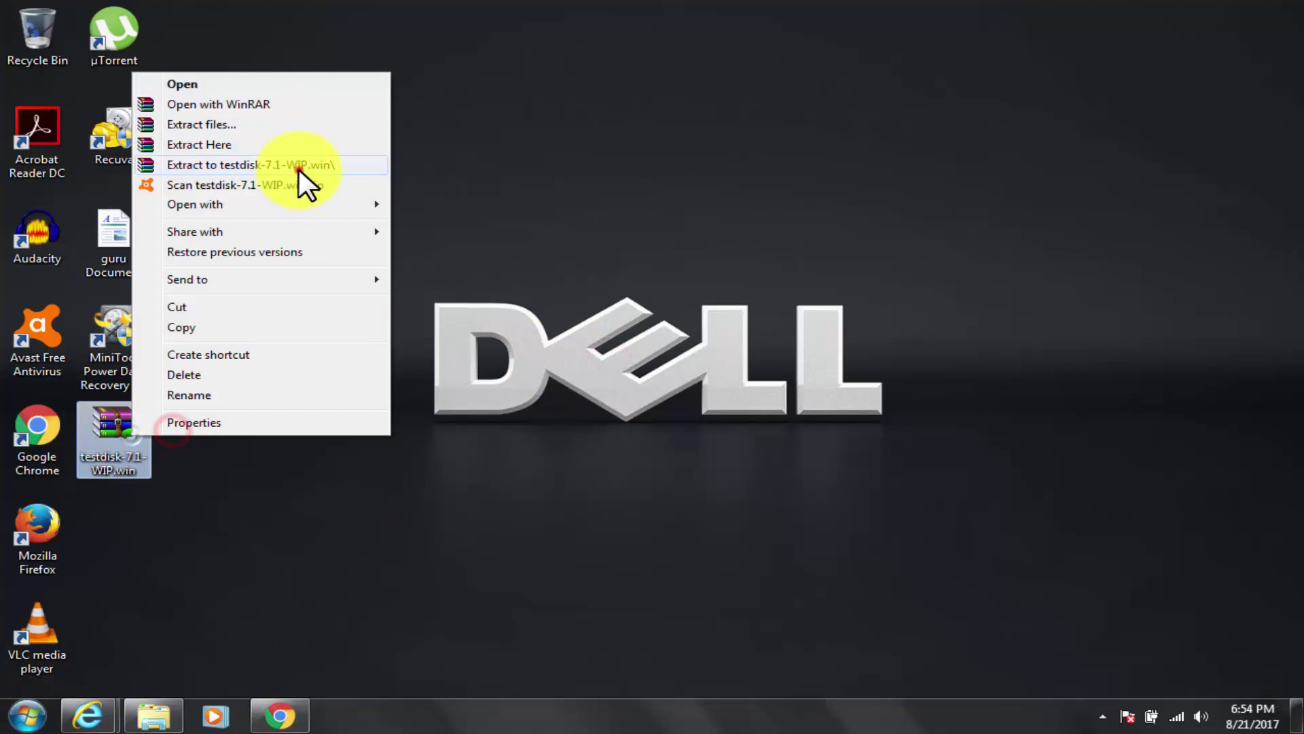
{"action": "left_click", "coordinate": [299, 169]}
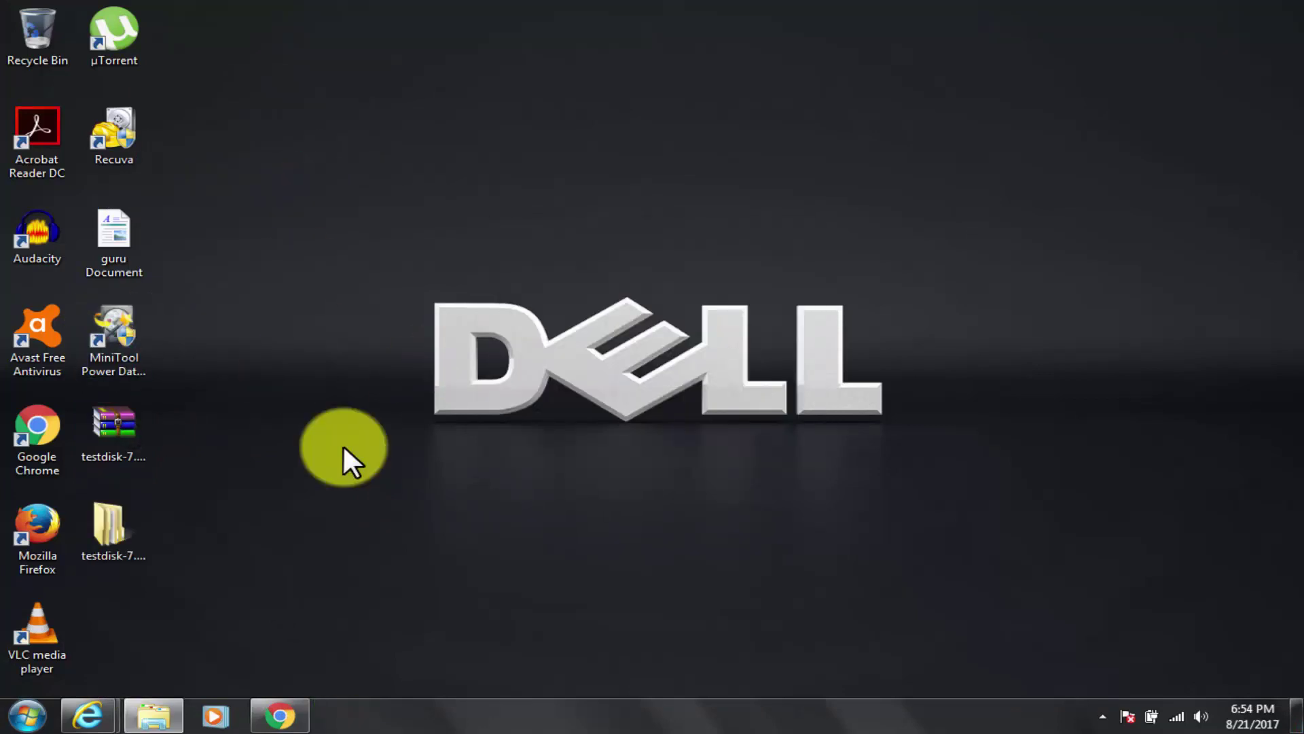
{"action": "double_click", "coordinate": [115, 533]}
{"action": "double_click", "coordinate": [247, 119]}
{"action": "scroll", "coordinate": [254, 476], "scroll_direction": "down", "scroll_amount": 5}
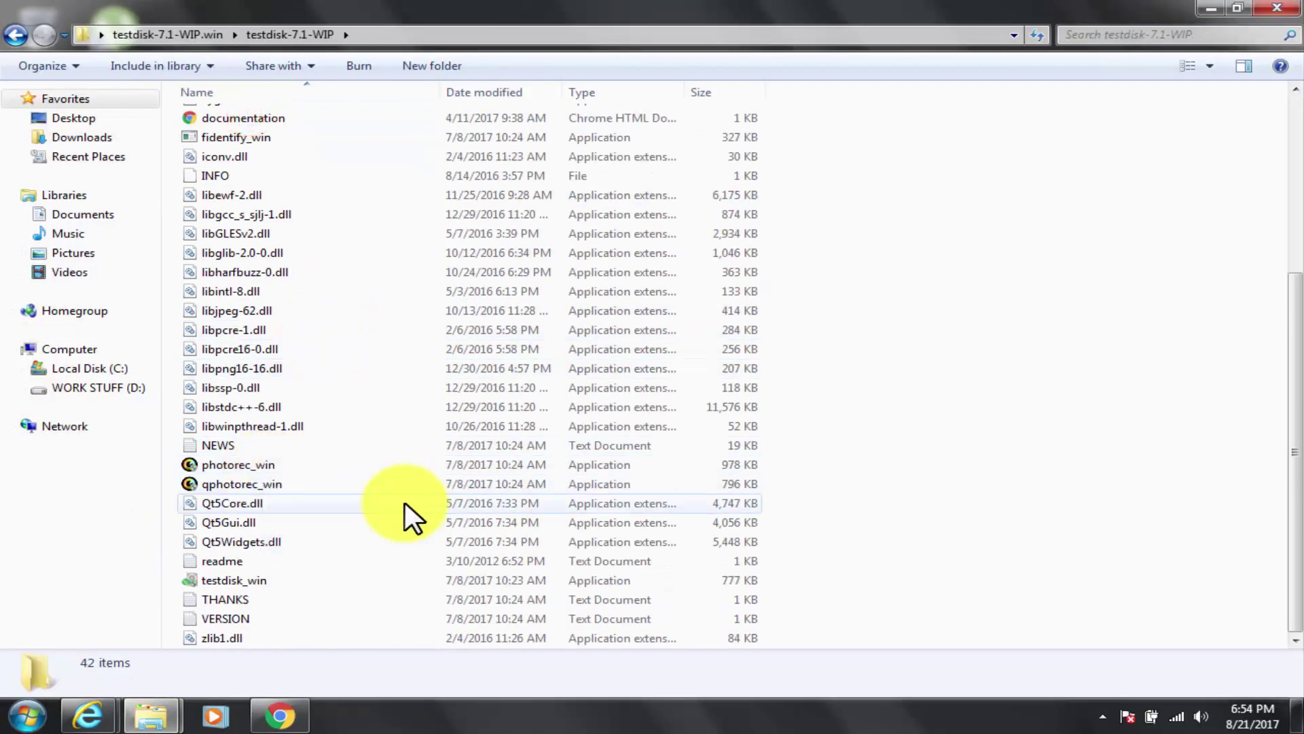
Launch testdisk_win, pass the log-file prompt to the 250 GB disk list, then quit TestDisk.
{"action": "double_click", "coordinate": [254, 580]}
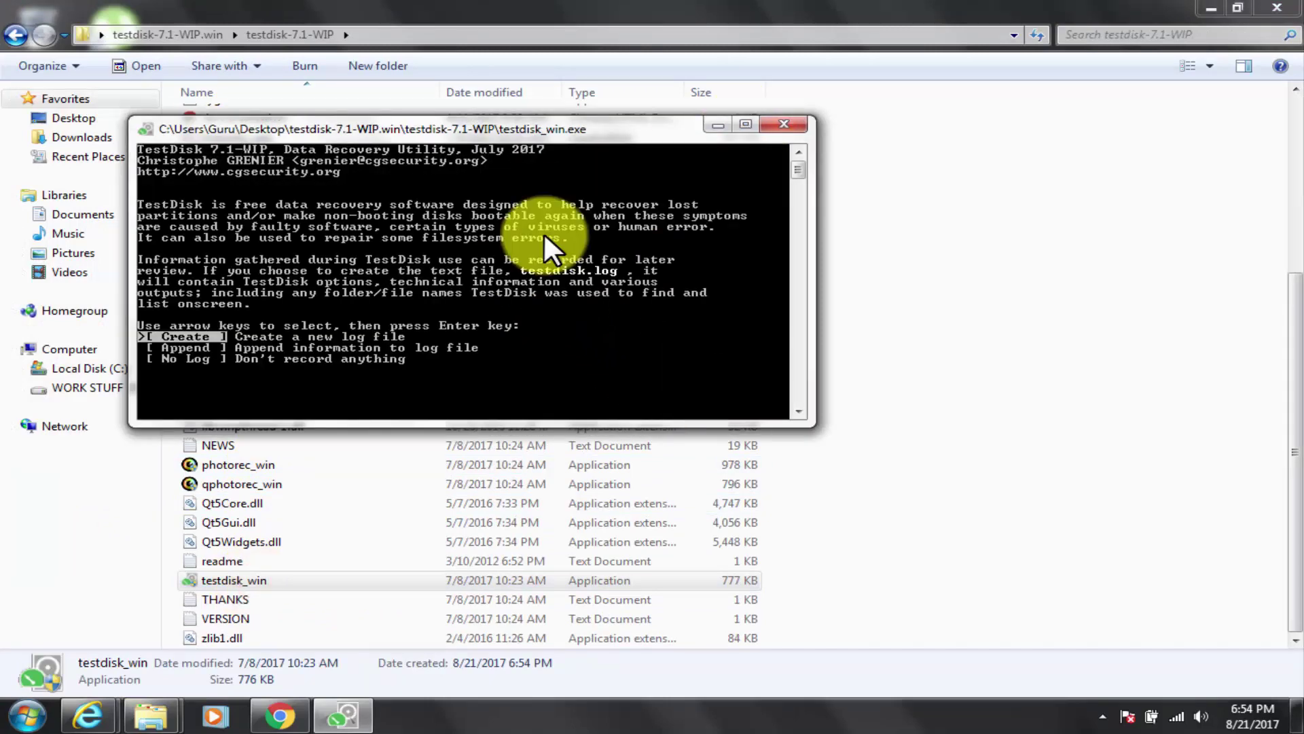
{"action": "left_click", "coordinate": [1211, 8]}
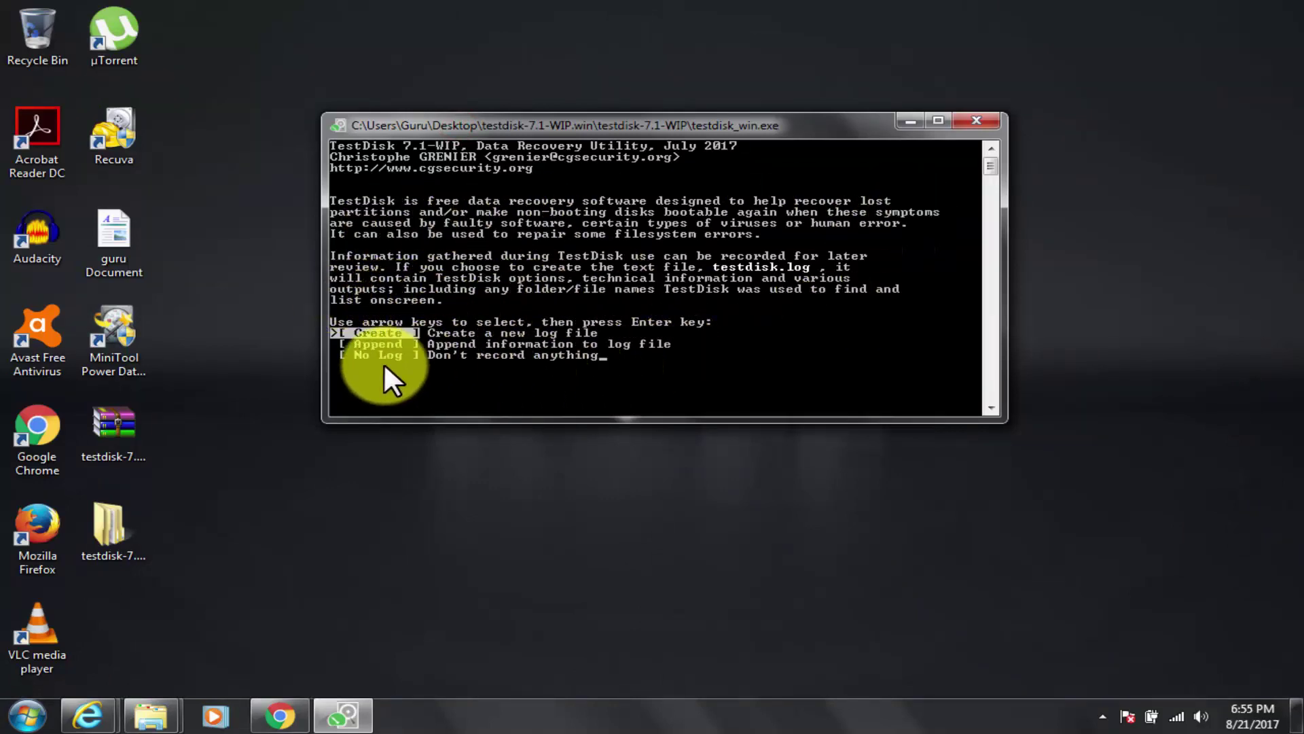
{"action": "key", "text": "Down"}
{"action": "key", "text": "Down"}
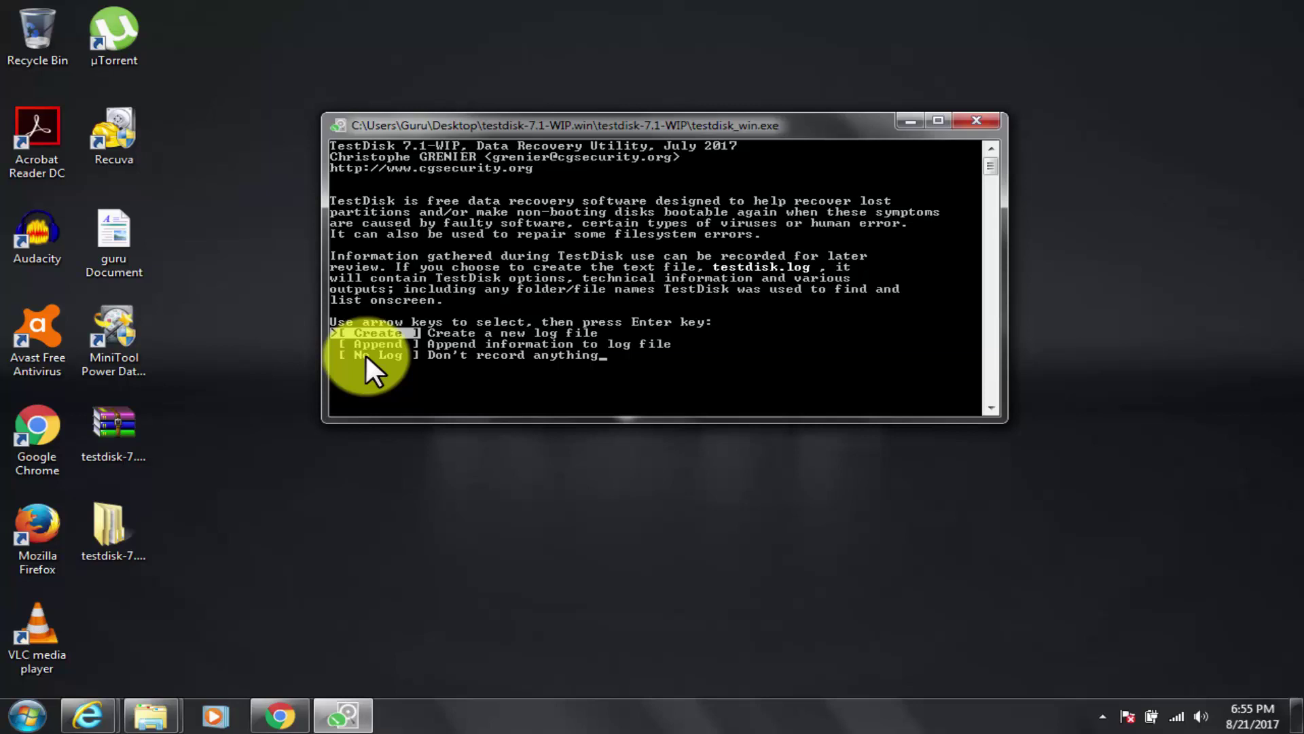
{"action": "key", "text": "Return"}
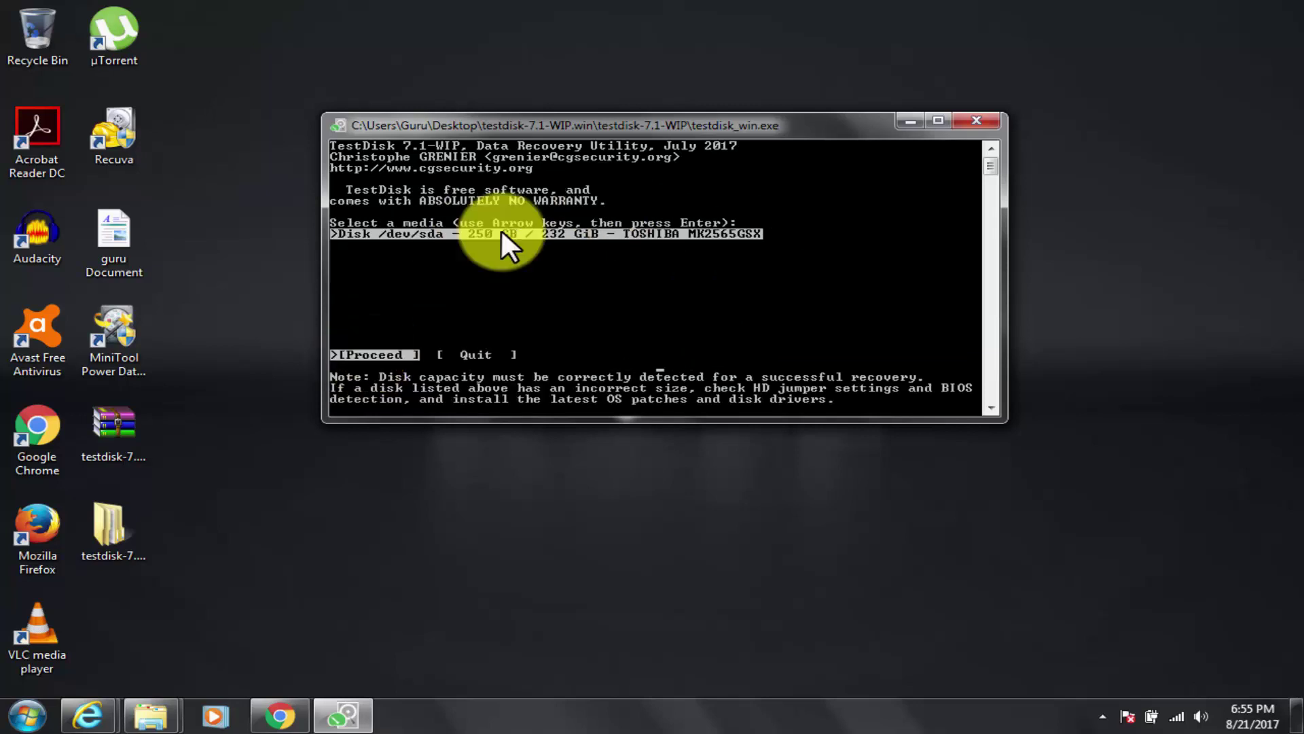
{"action": "key", "text": "Right"}
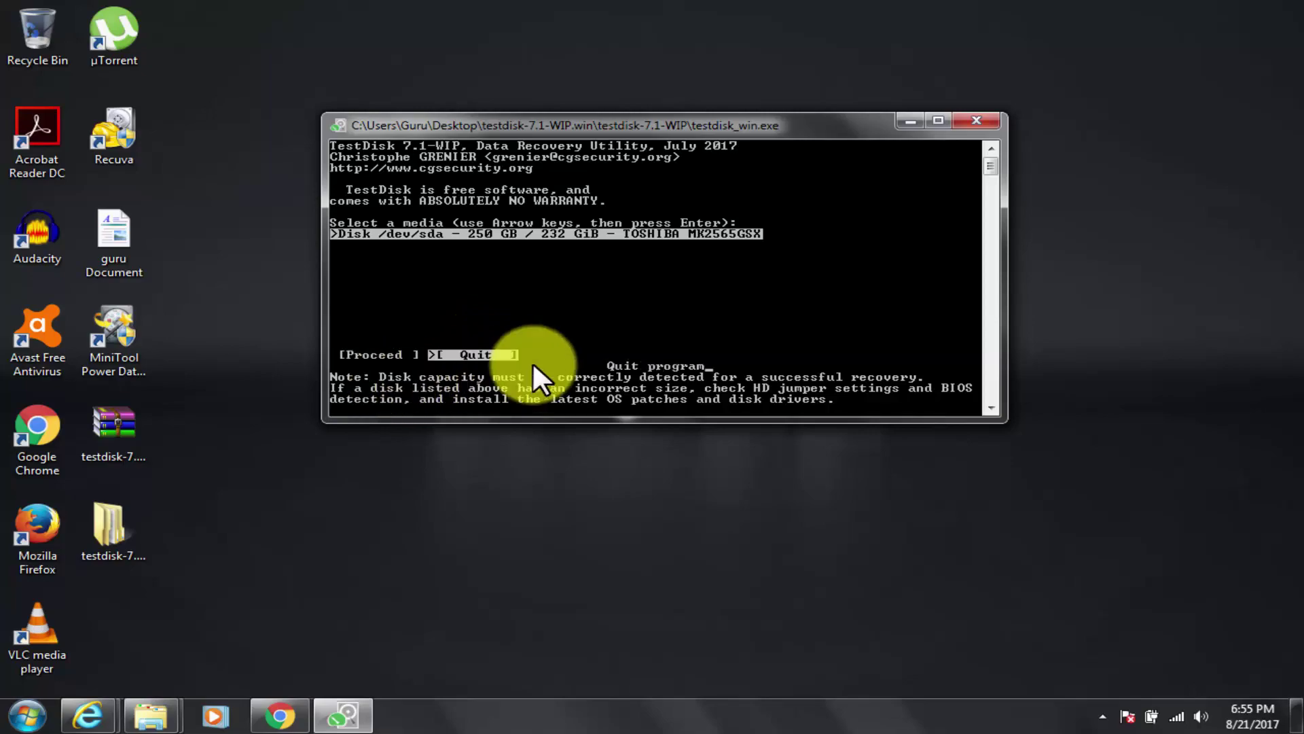
{"action": "key", "text": "Return"}
{"action": "left_click", "coordinate": [253, 44]}
Search Google for 'photorec recovery' and open the cgsecurity PhotoRec result.
{"action": "type", "text": "go"}
{"action": "key", "text": "Return"}
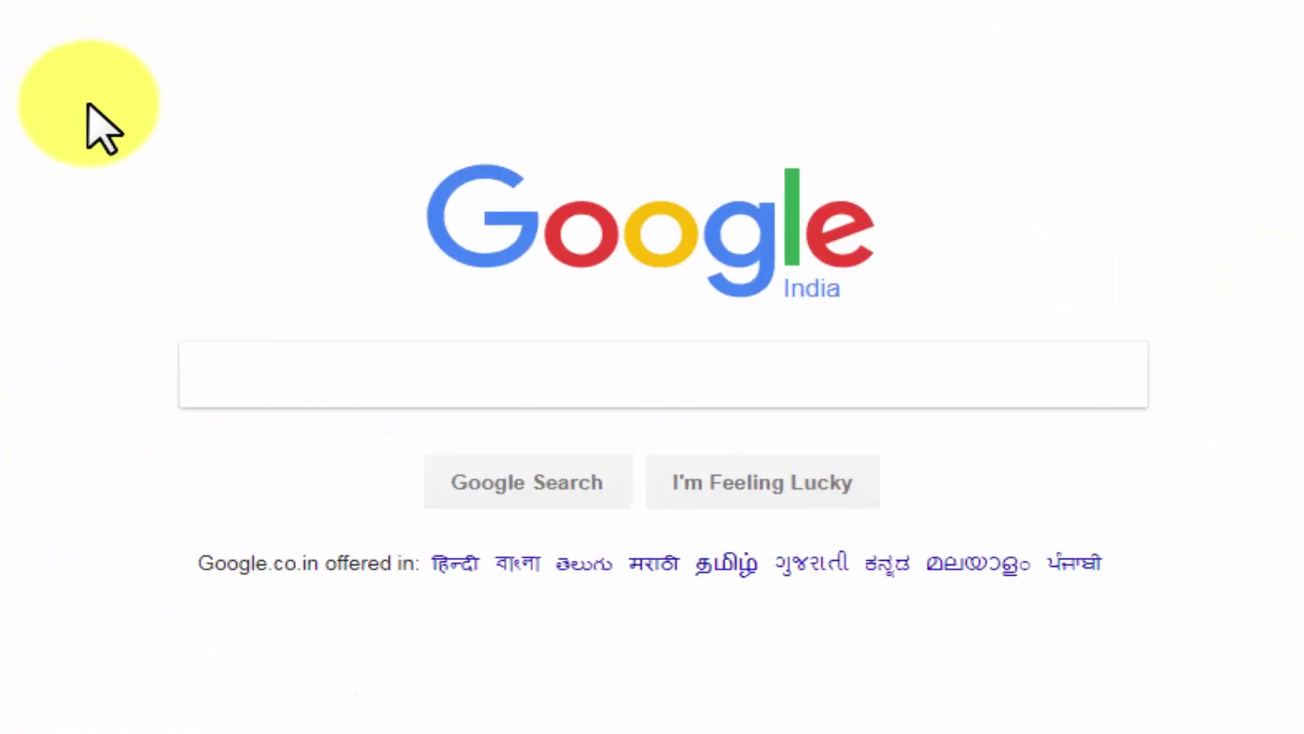
{"action": "left_click", "coordinate": [355, 370]}
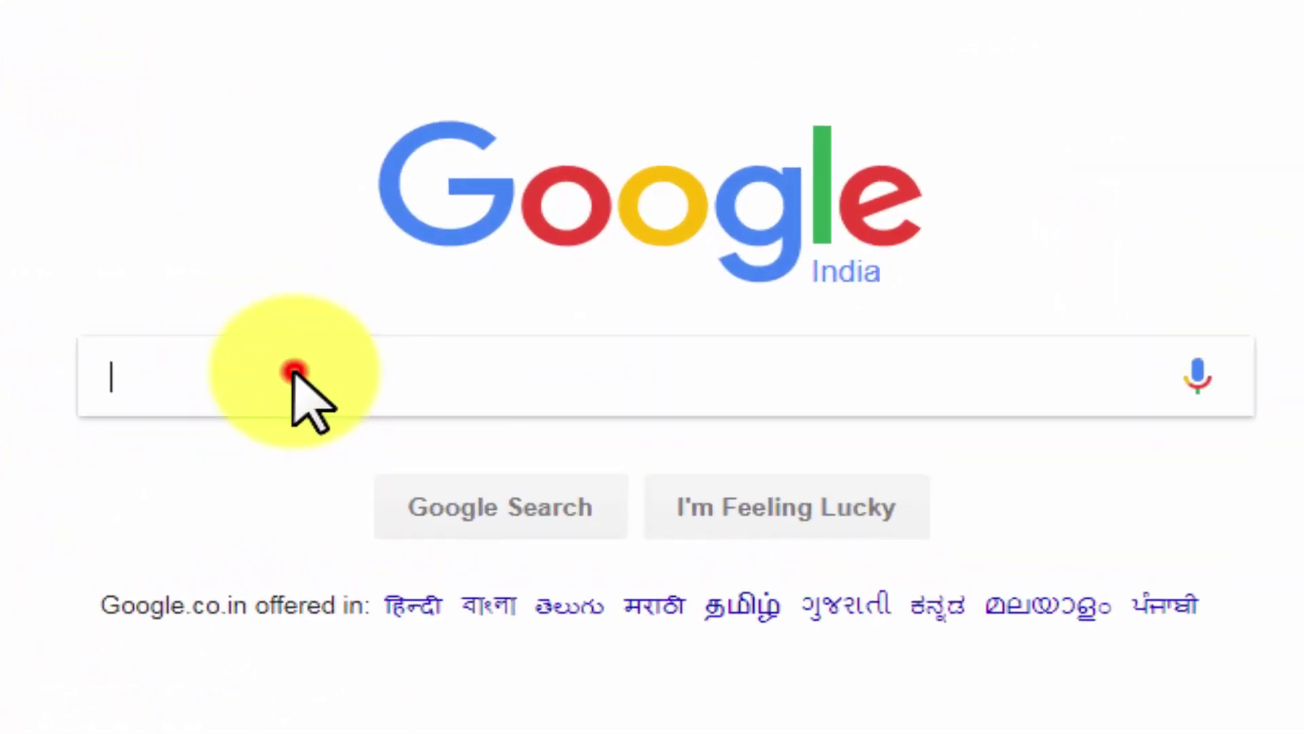
{"action": "type", "text": "photore"}
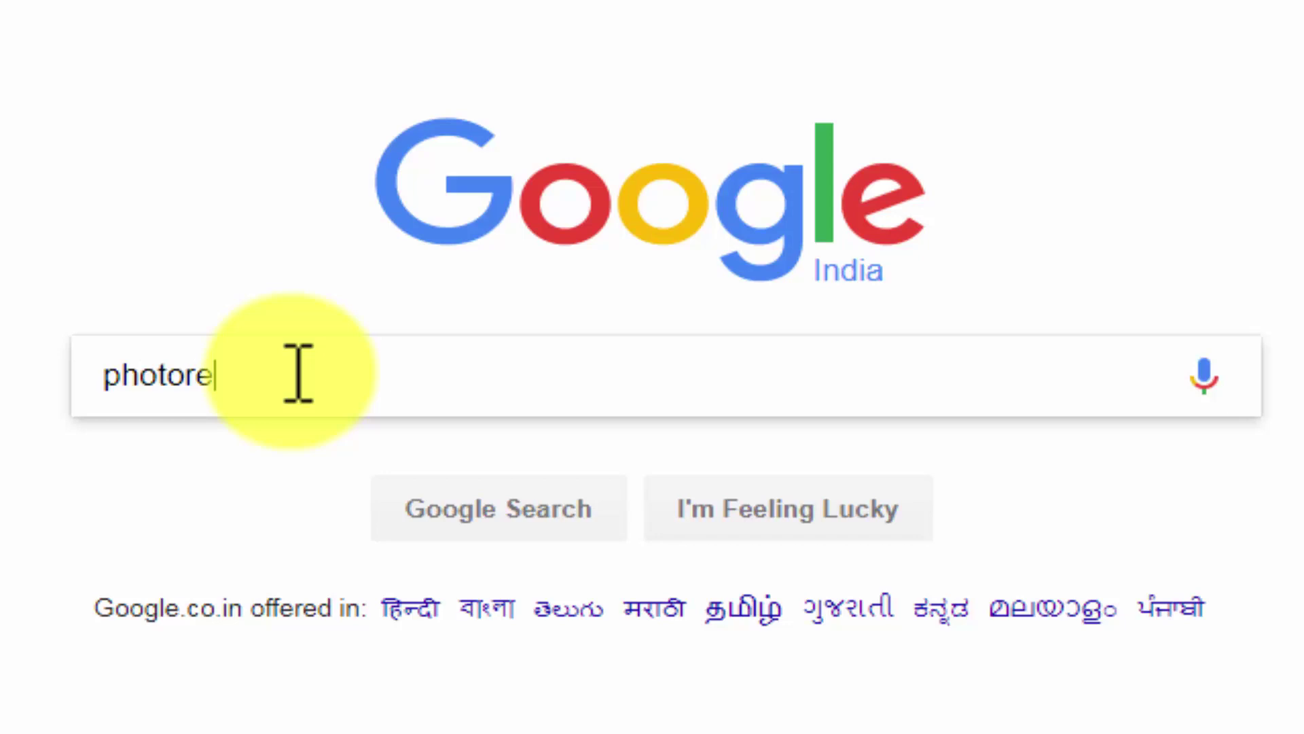
{"action": "type", "text": "c recovery"}
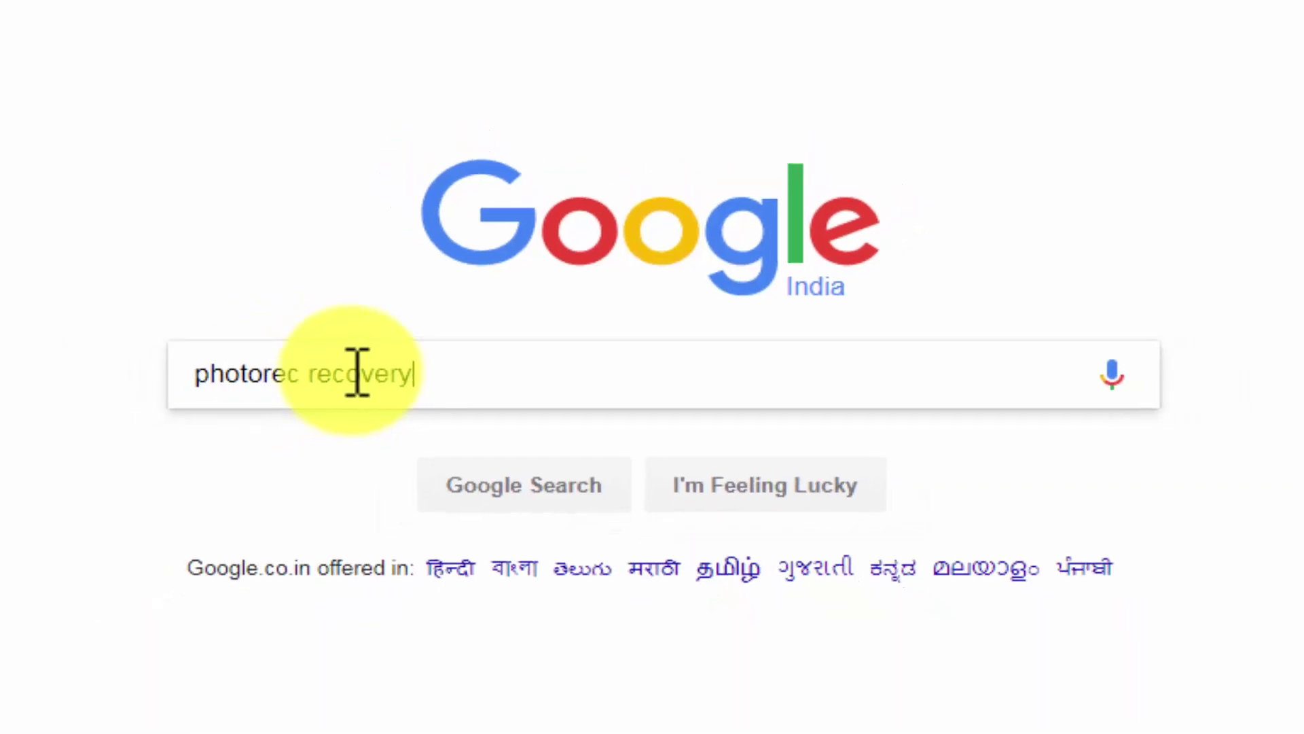
{"action": "key", "text": "Return"}
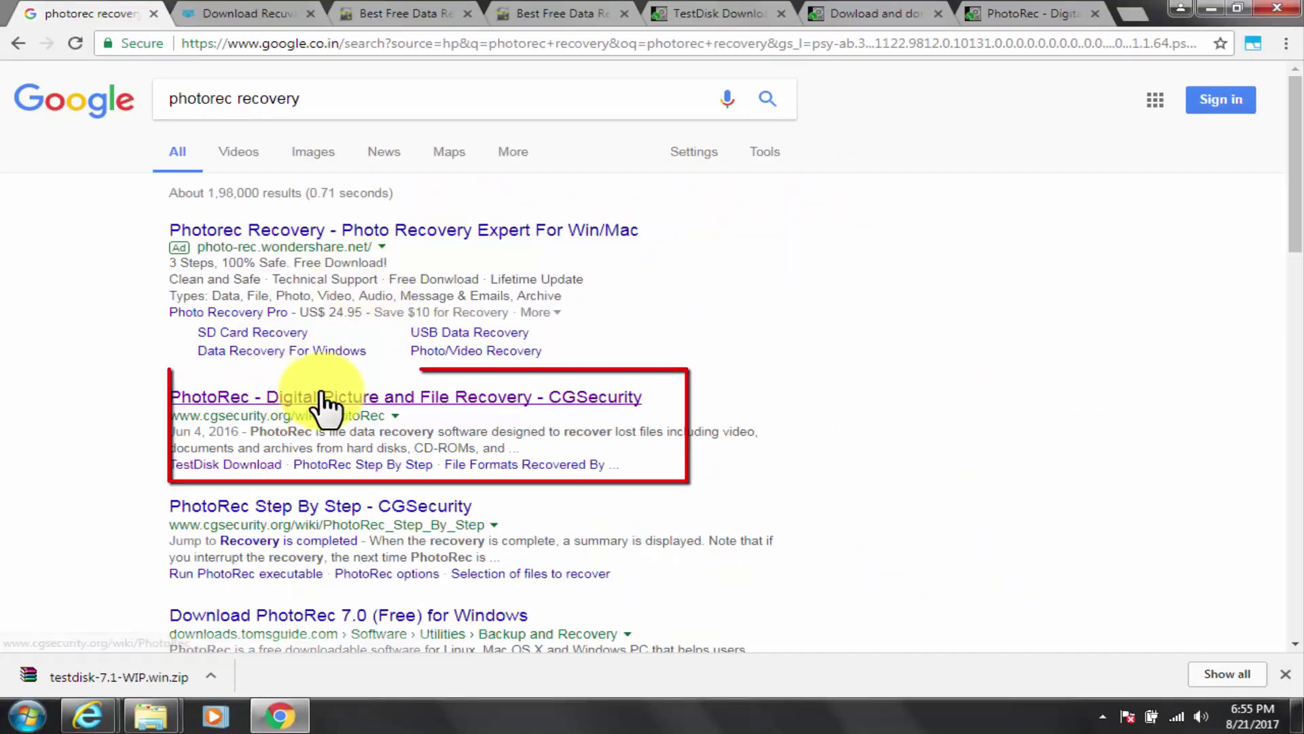
{"action": "left_click", "coordinate": [312, 397]}
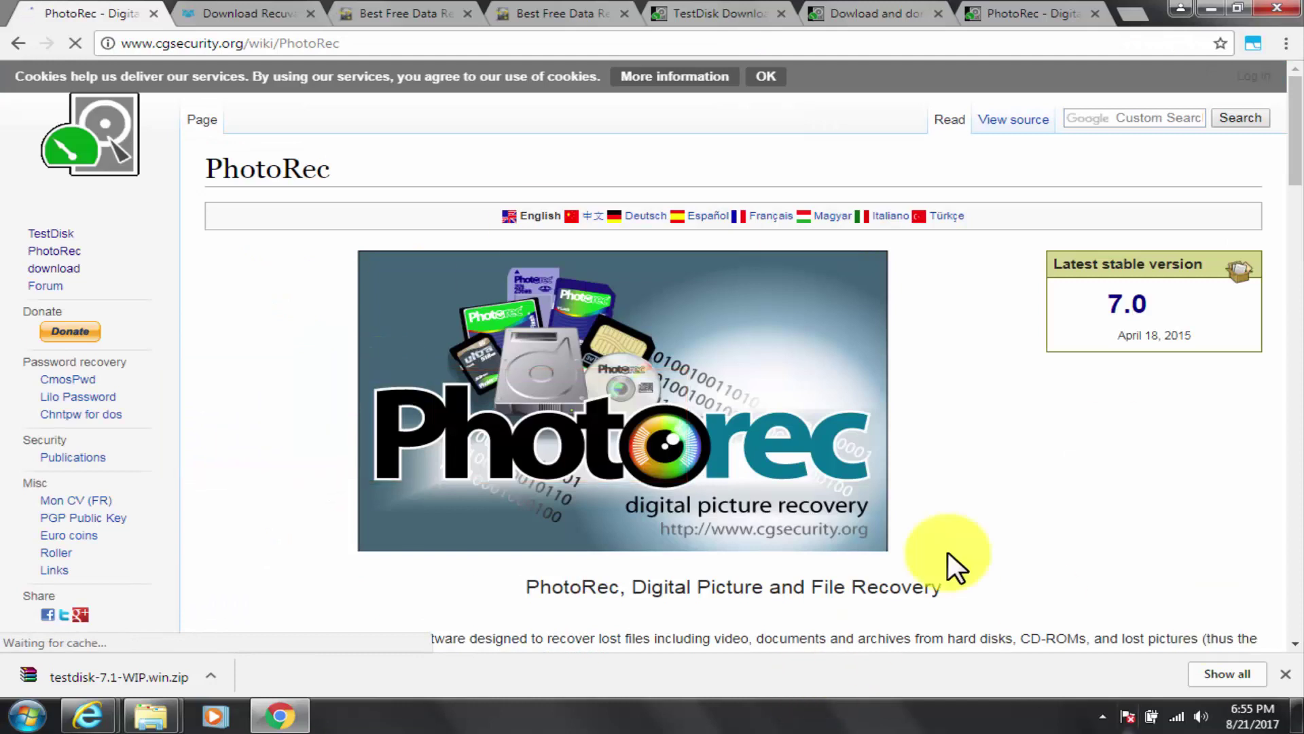
On the PhotoRec page, highlight the heading and the supported operating systems list.
{"action": "left_click", "coordinate": [990, 13]}
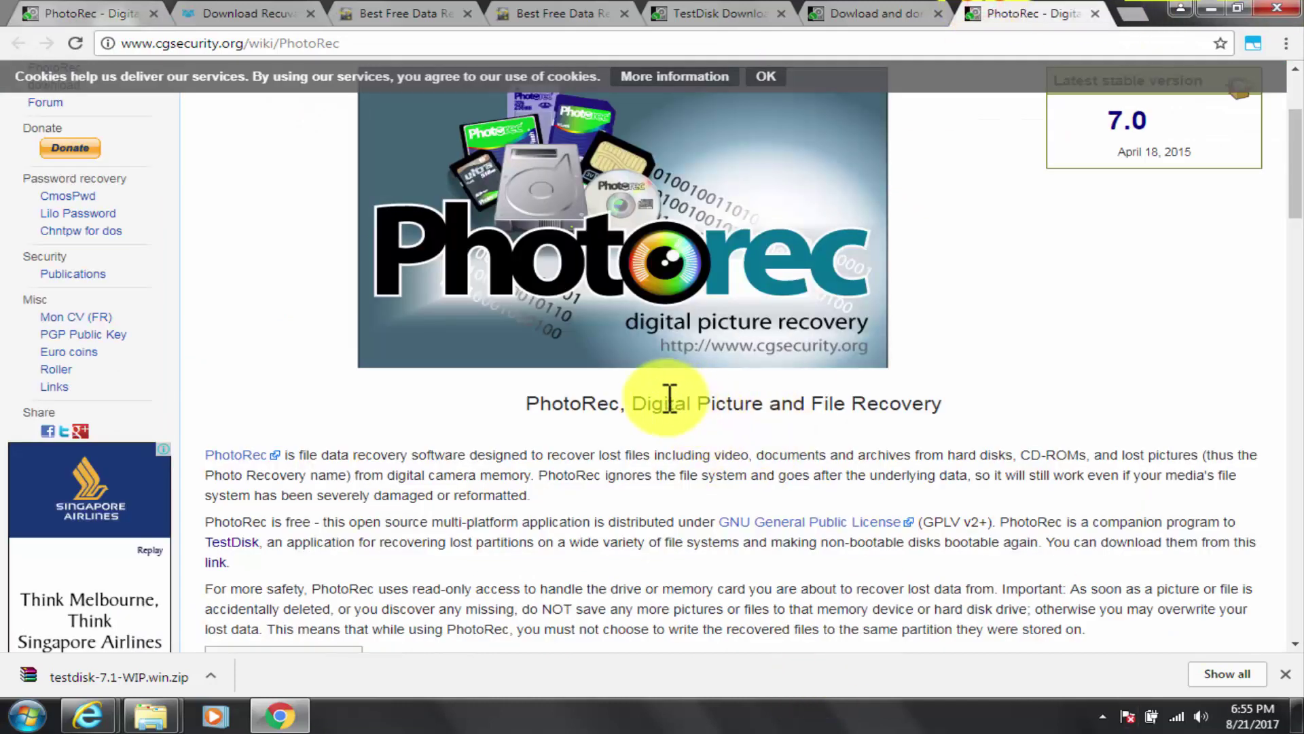
{"action": "left_click_drag", "start_coordinate": [649, 402], "coordinate": [984, 397]}
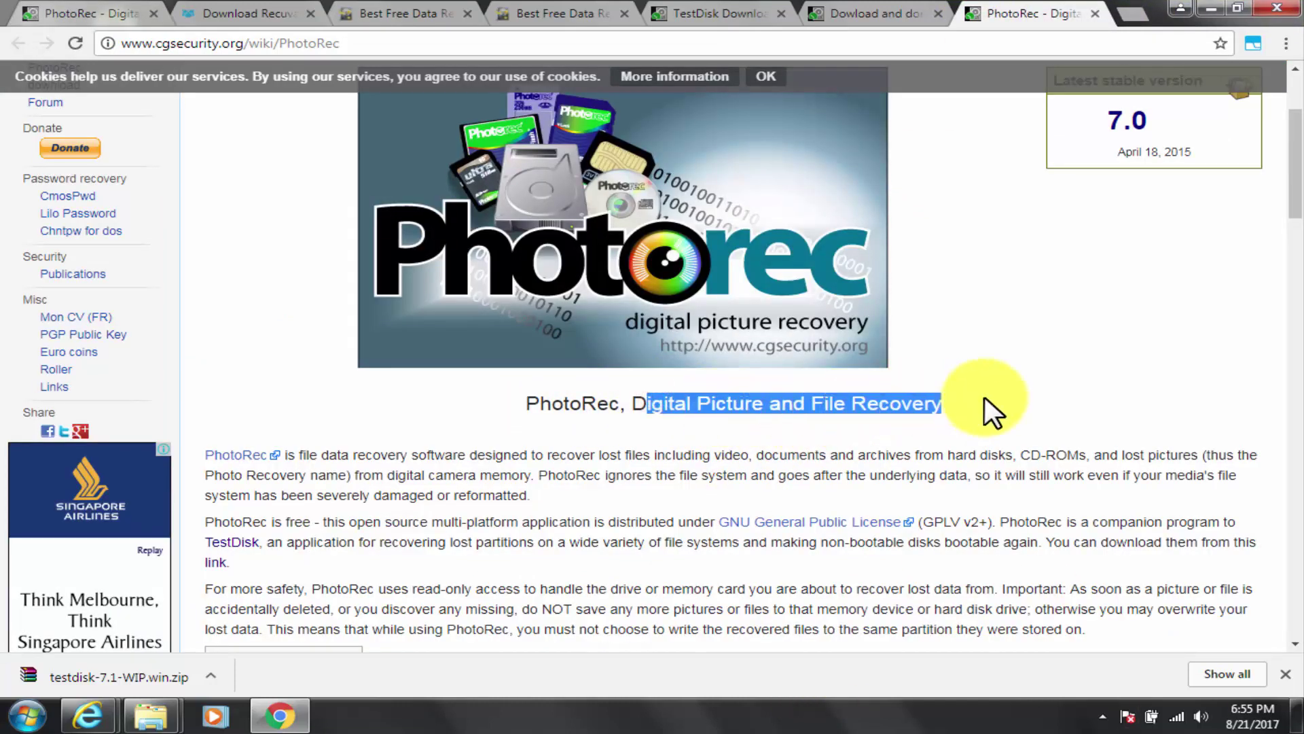
{"action": "left_click", "coordinate": [1048, 438]}
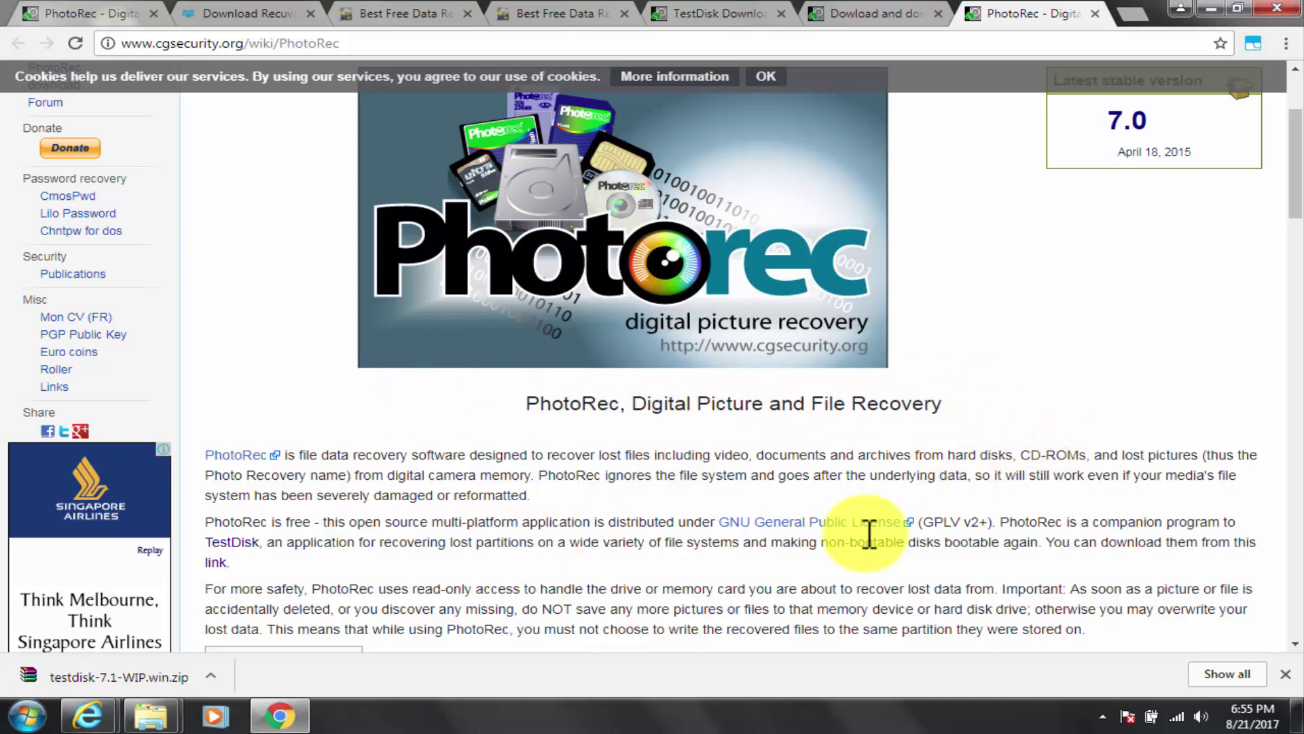
{"action": "scroll", "coordinate": [678, 471], "scroll_direction": "down", "scroll_amount": 8}
{"action": "left_click_drag", "start_coordinate": [293, 501], "coordinate": [241, 341]}
{"action": "left_click", "coordinate": [576, 479]}
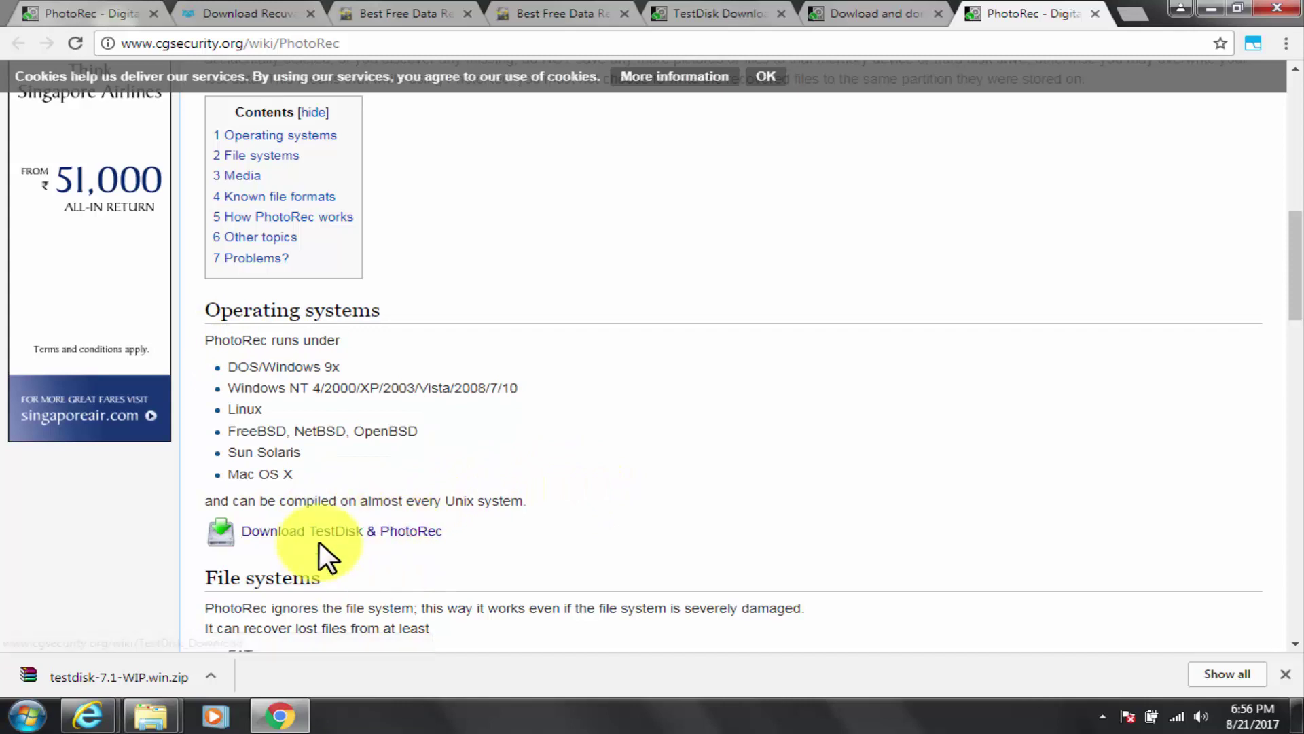
{"action": "left_click", "coordinate": [903, 14]}
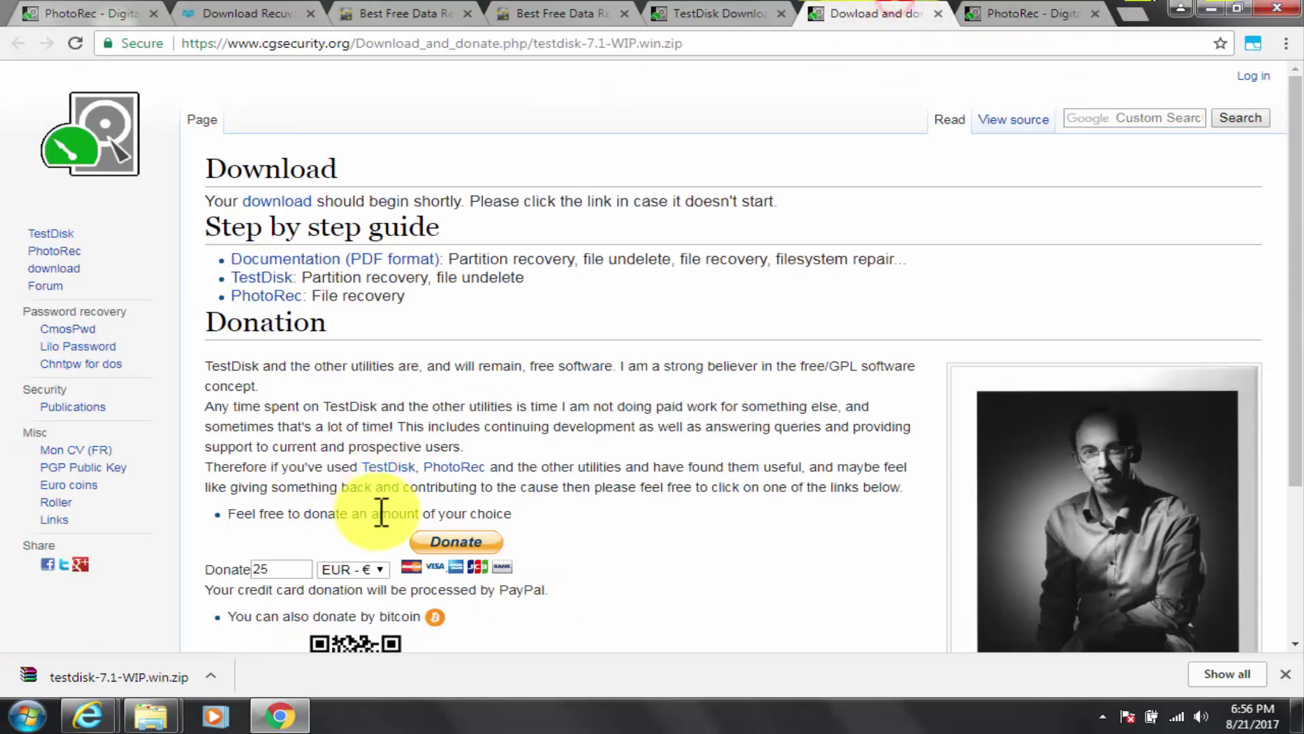
{"action": "scroll", "coordinate": [344, 364], "scroll_direction": "down", "scroll_amount": 3}
{"action": "scroll", "coordinate": [344, 364], "scroll_direction": "up", "scroll_amount": 1}
{"action": "left_click", "coordinate": [713, 14]}
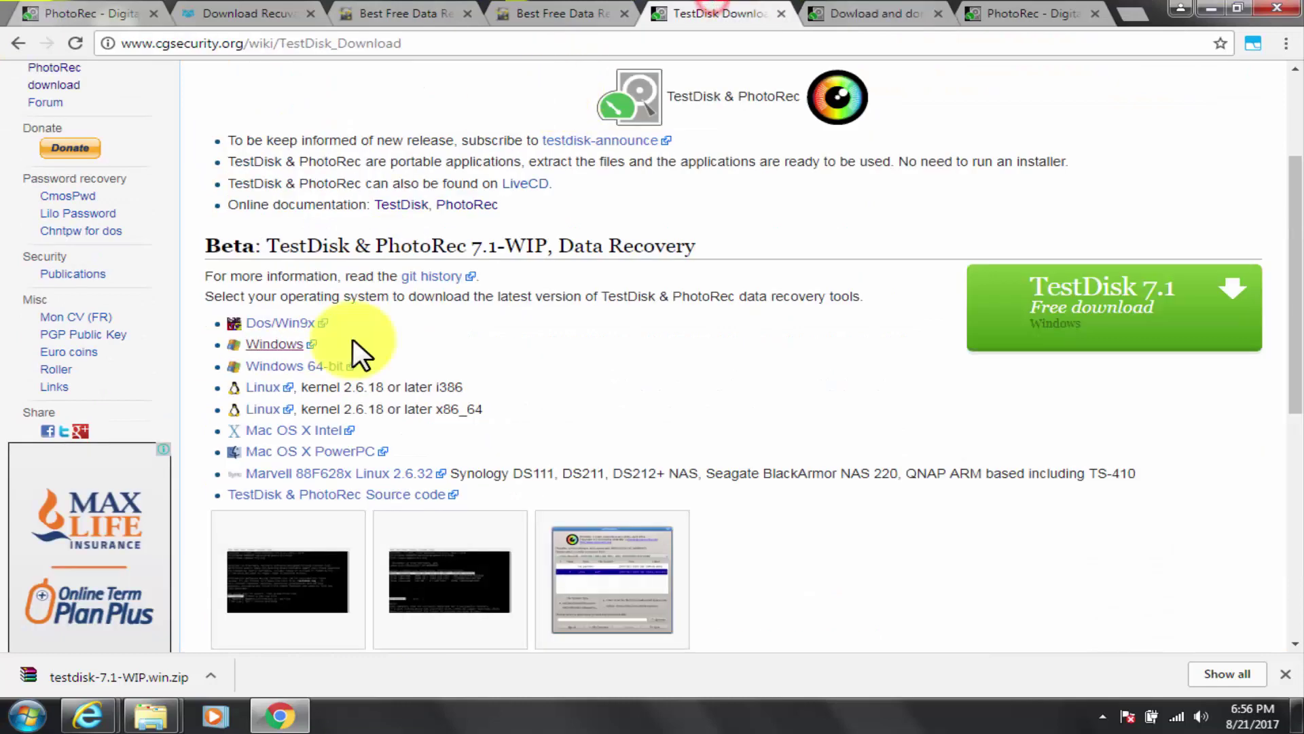
{"action": "scroll", "coordinate": [394, 373], "scroll_direction": "down", "scroll_amount": 6}
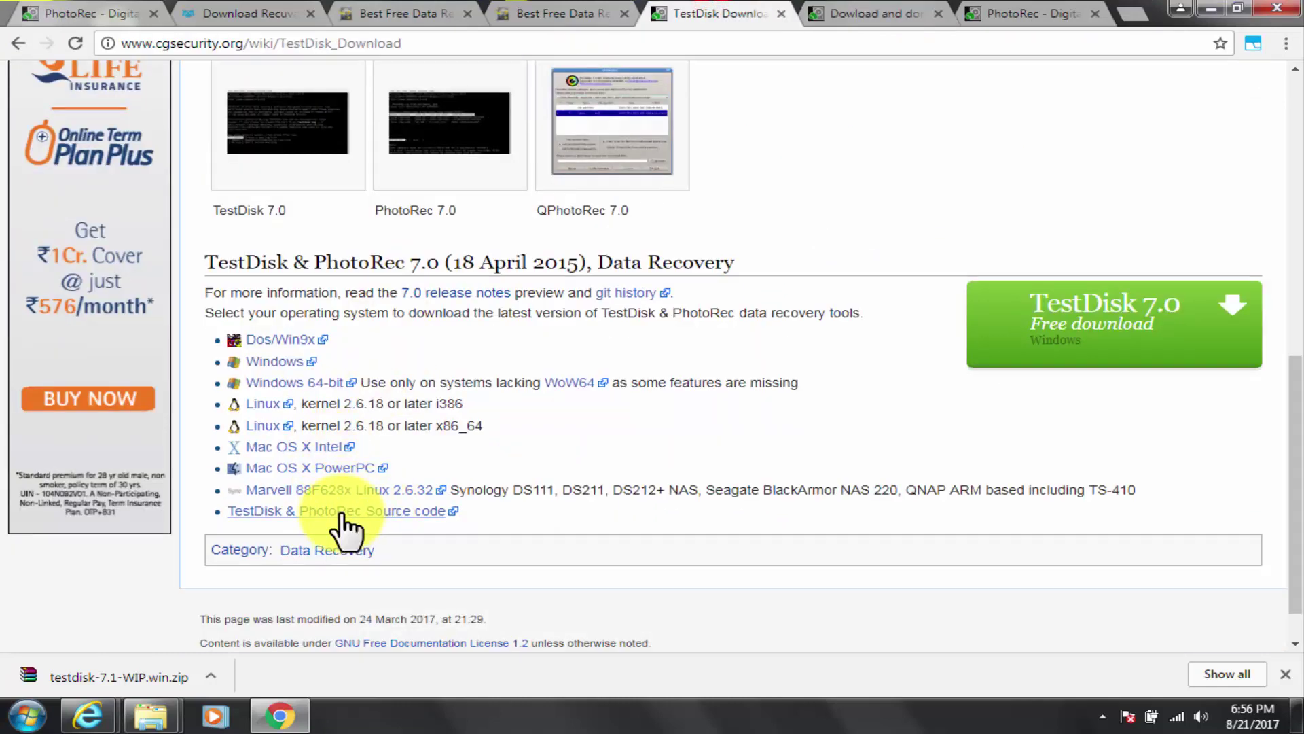
{"action": "scroll", "coordinate": [328, 466], "scroll_direction": "up", "scroll_amount": 4}
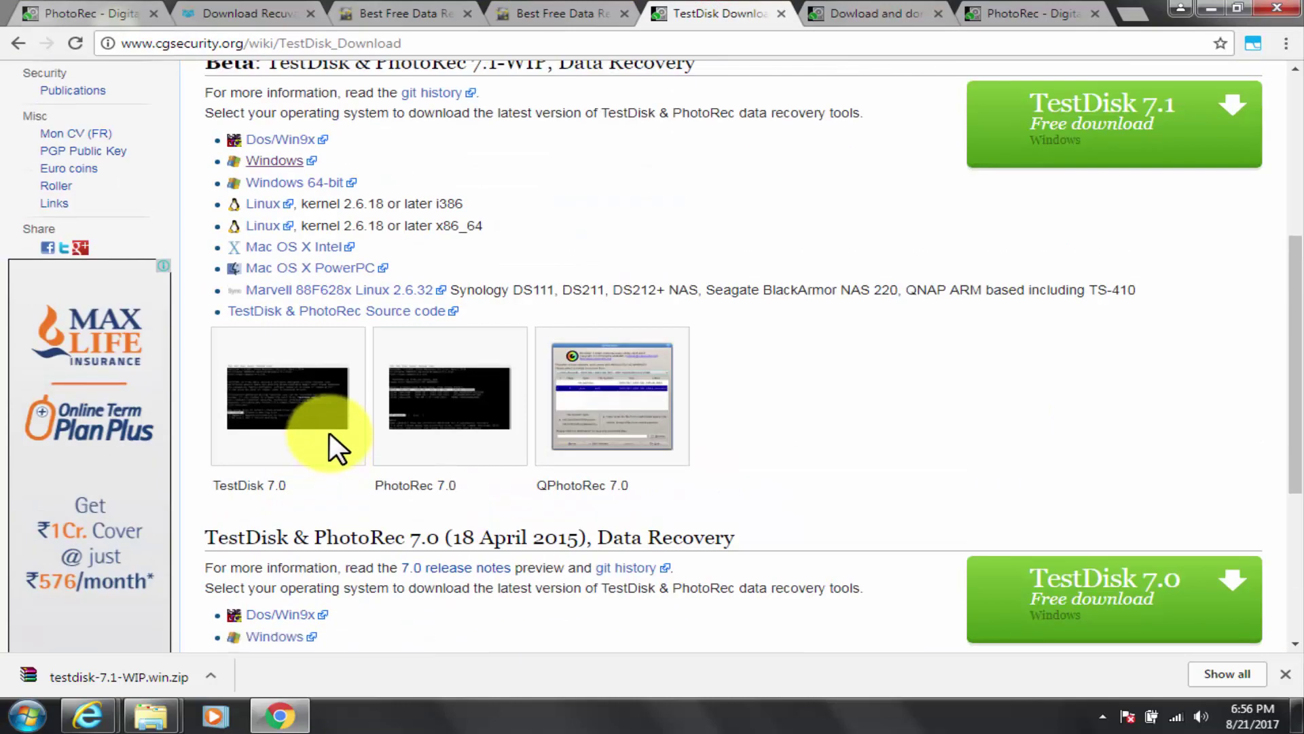
{"action": "scroll", "coordinate": [329, 432], "scroll_direction": "up", "scroll_amount": 5}
{"action": "left_click", "coordinate": [10, 44]}
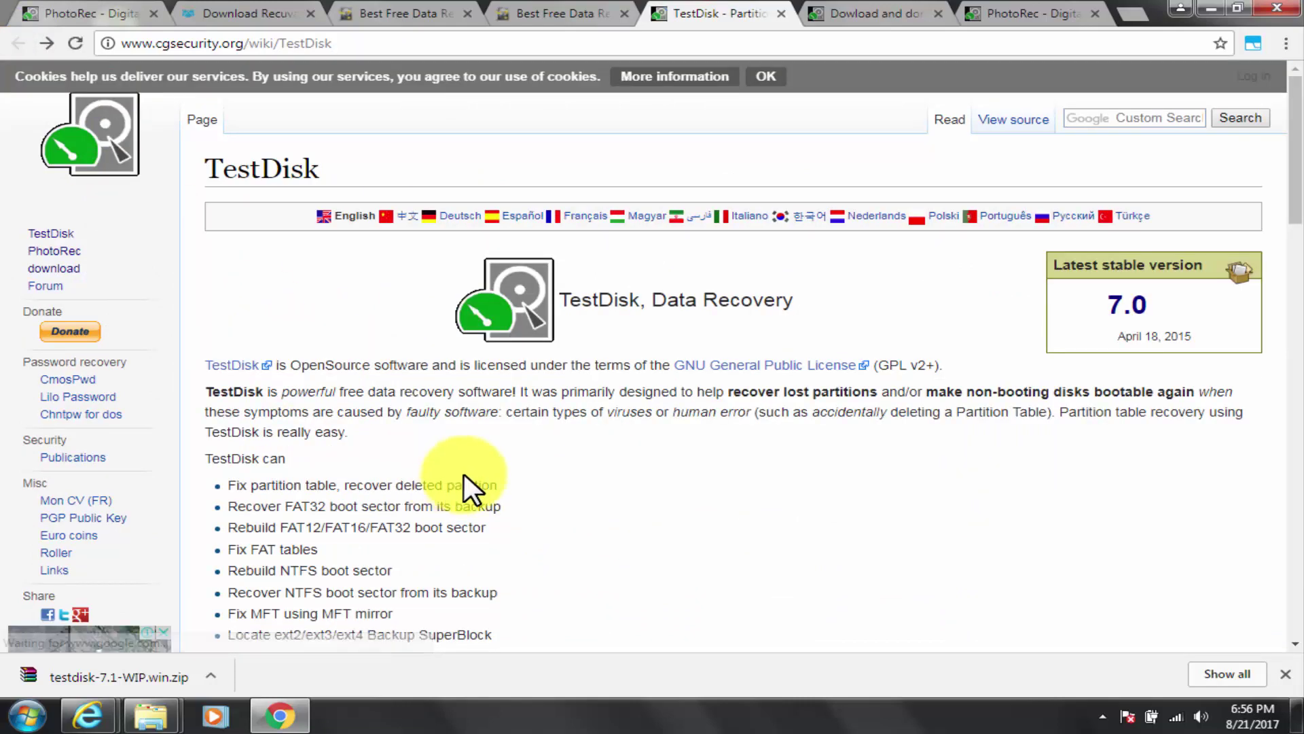
{"action": "scroll", "coordinate": [468, 478], "scroll_direction": "down", "scroll_amount": 7}
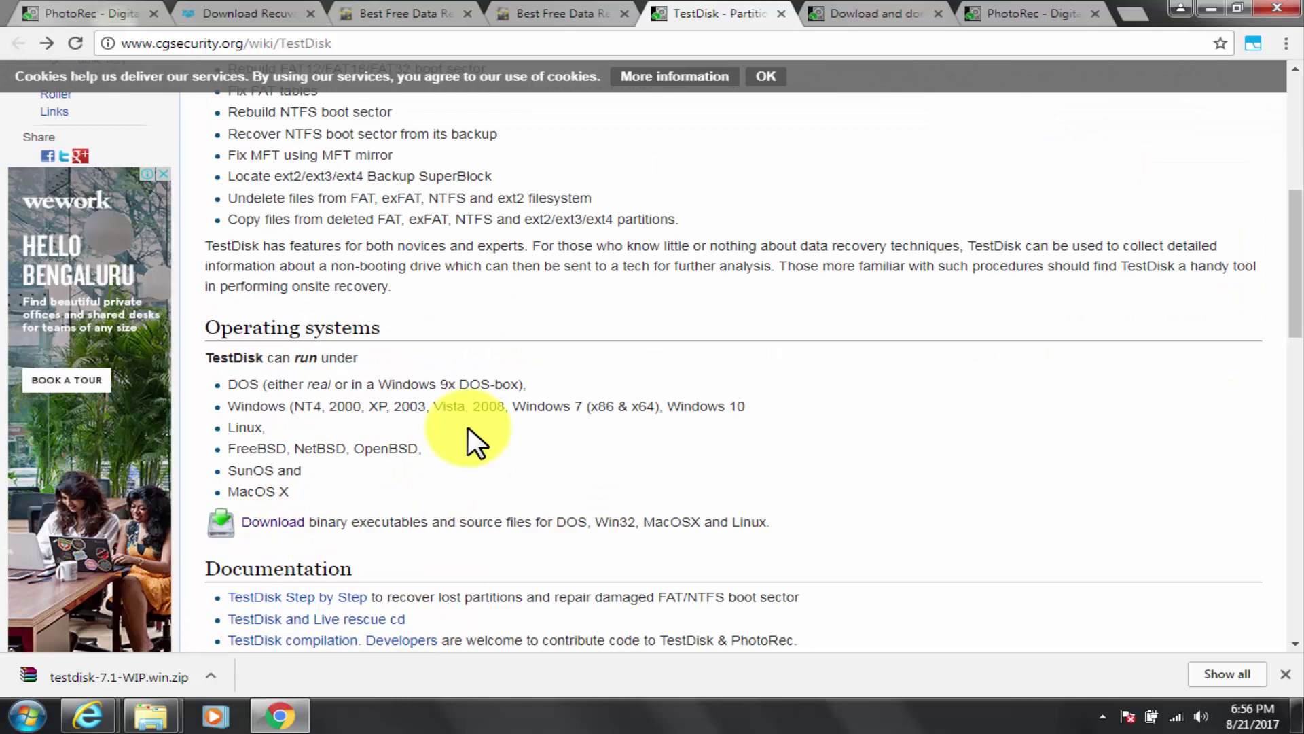
{"action": "left_click", "coordinate": [1026, 12]}
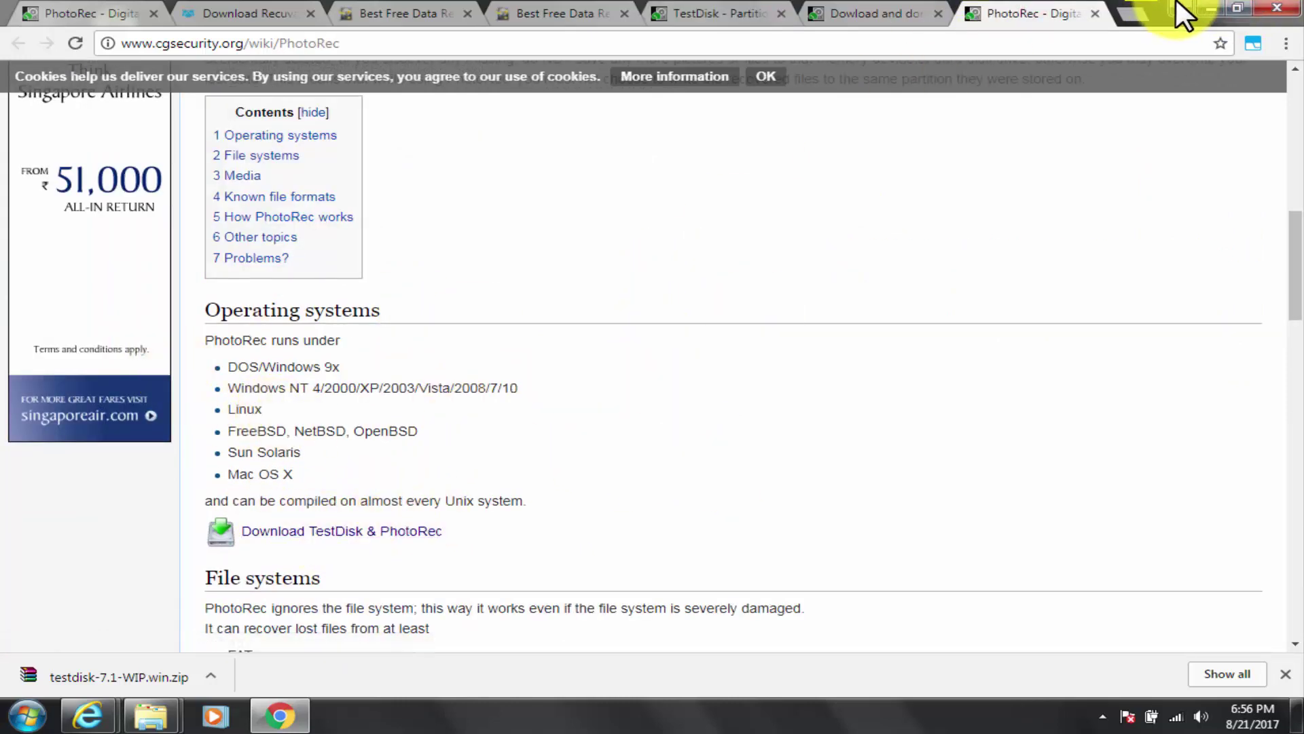
Run photorec_win from the desktop testdisk-7.1-WIP folder, then close the PhotoRec console.
{"action": "left_click", "coordinate": [1211, 8]}
{"action": "left_click", "coordinate": [126, 536]}
{"action": "double_click", "coordinate": [129, 537]}
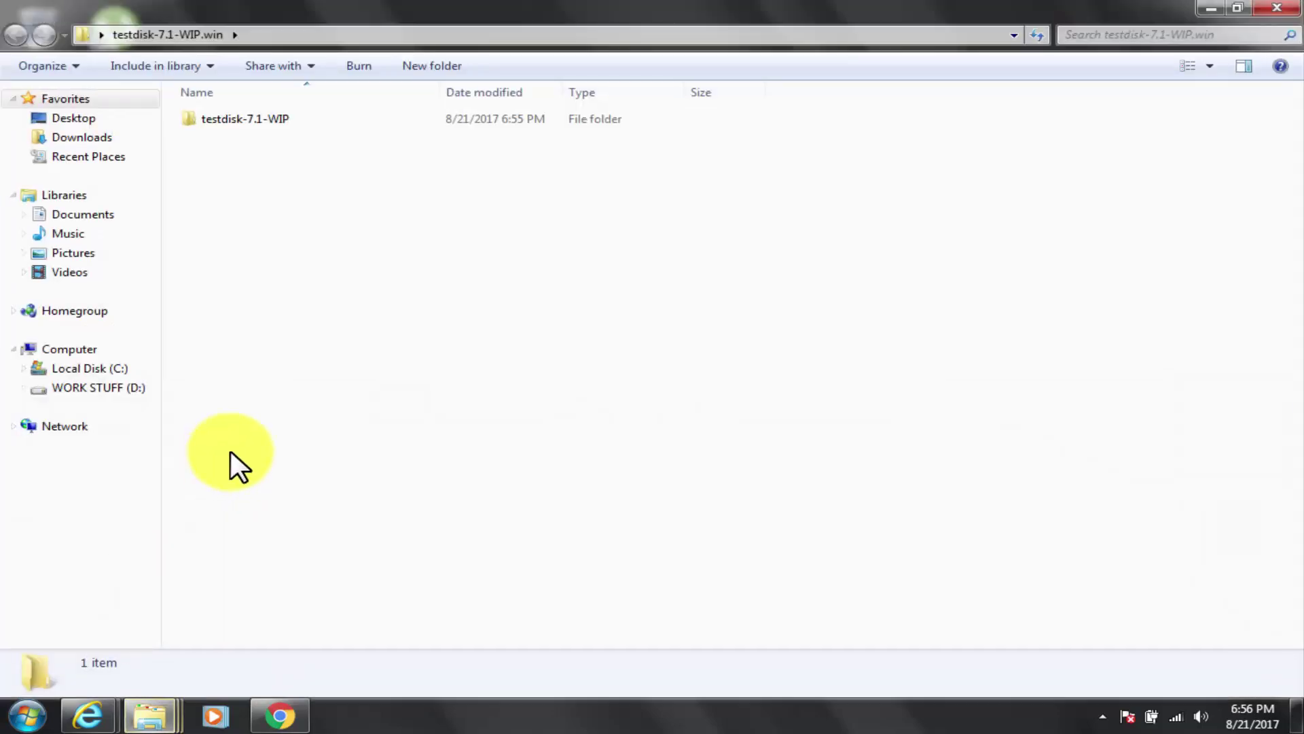
{"action": "double_click", "coordinate": [266, 120]}
{"action": "scroll", "coordinate": [280, 434], "scroll_direction": "down", "scroll_amount": 4}
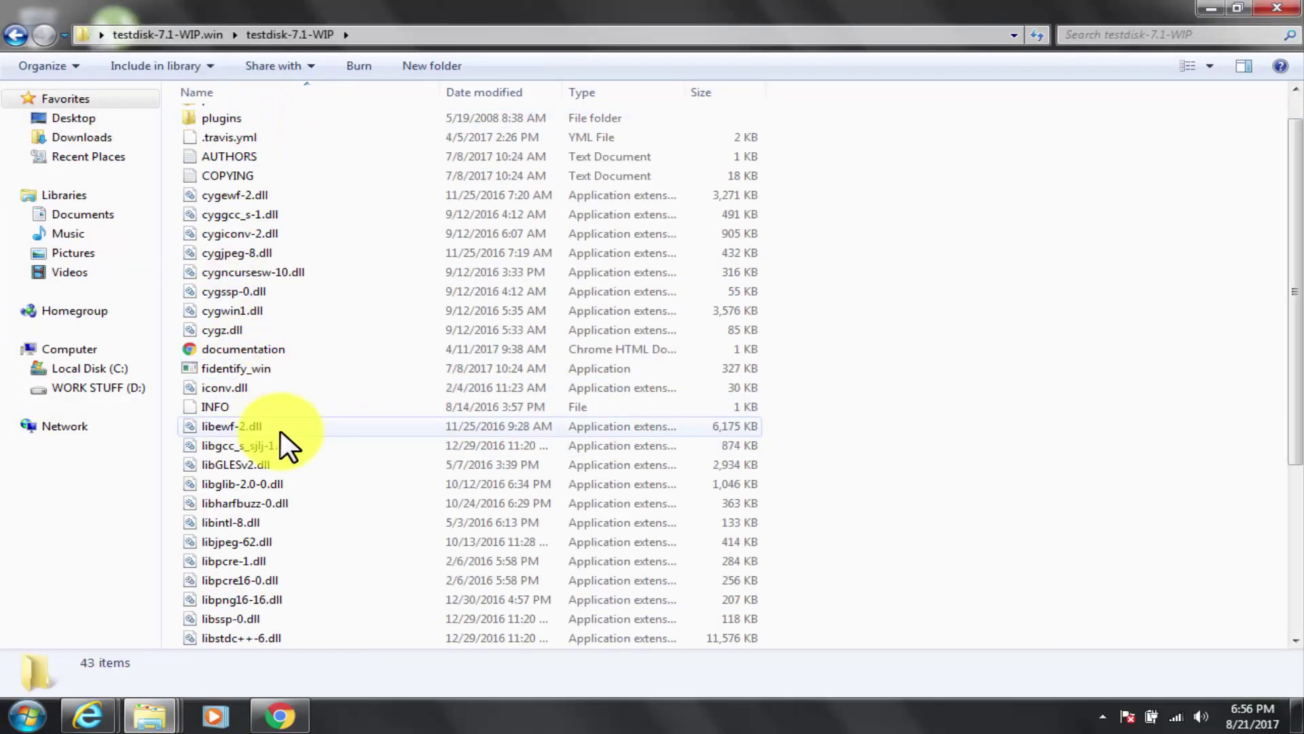
{"action": "left_click", "coordinate": [271, 522]}
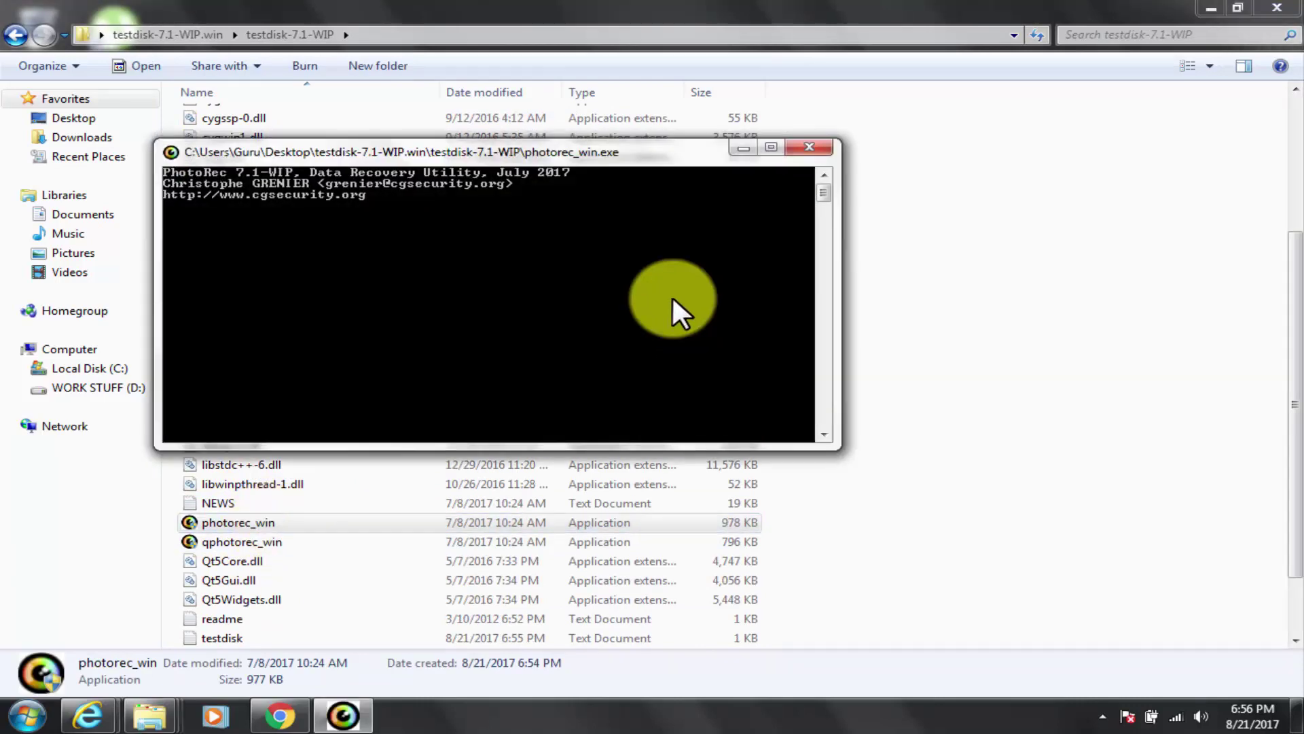
{"action": "left_click", "coordinate": [820, 143]}
Close the folder window, restore Chrome and open the TestDisk Download page.
{"action": "left_click", "coordinate": [1277, 8]}
{"action": "left_click", "coordinate": [674, 552]}
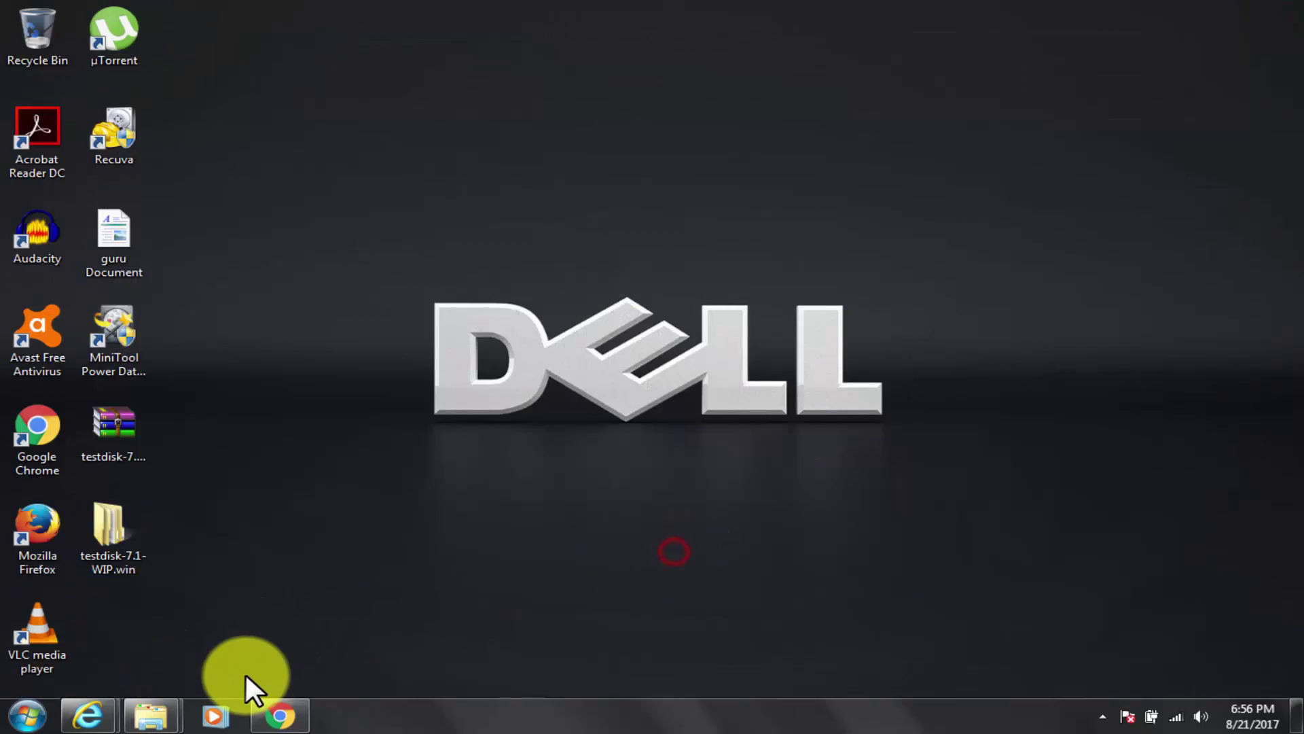
{"action": "left_click", "coordinate": [281, 716]}
{"action": "left_click", "coordinate": [350, 531]}
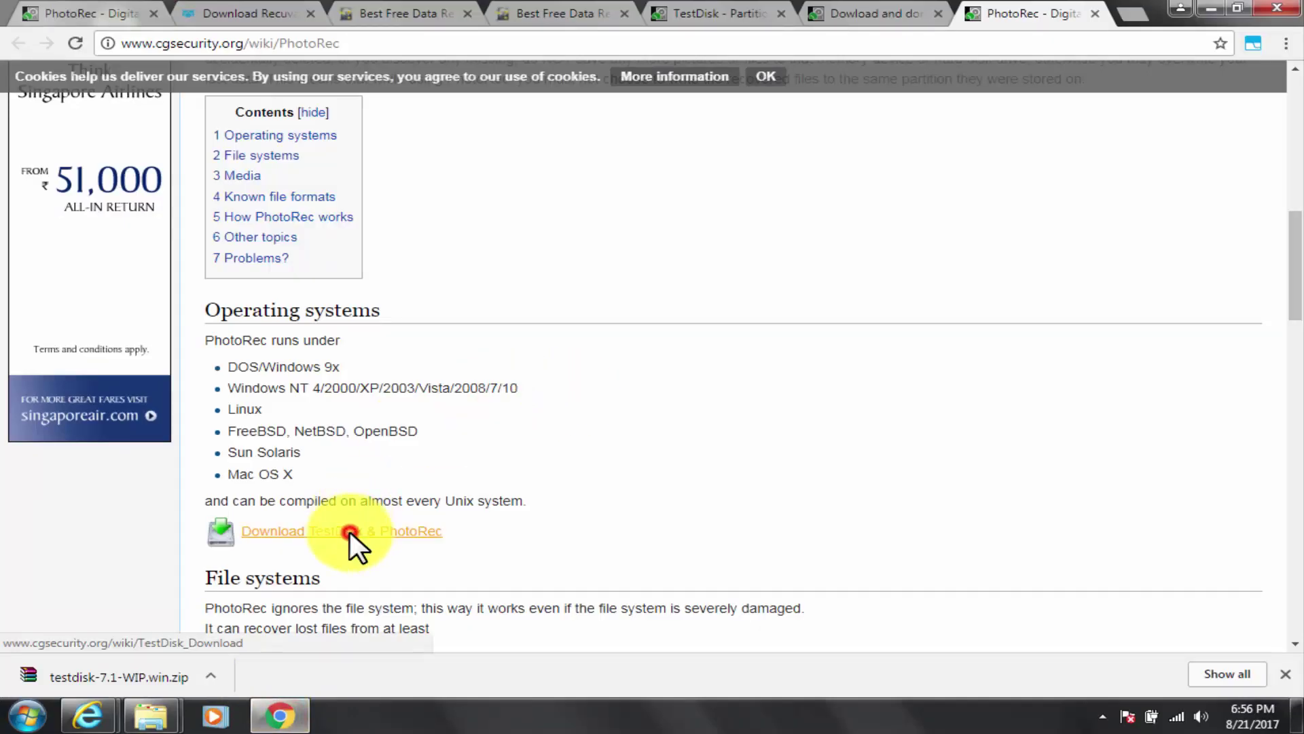
{"action": "scroll", "coordinate": [463, 499], "scroll_direction": "down", "scroll_amount": 4}
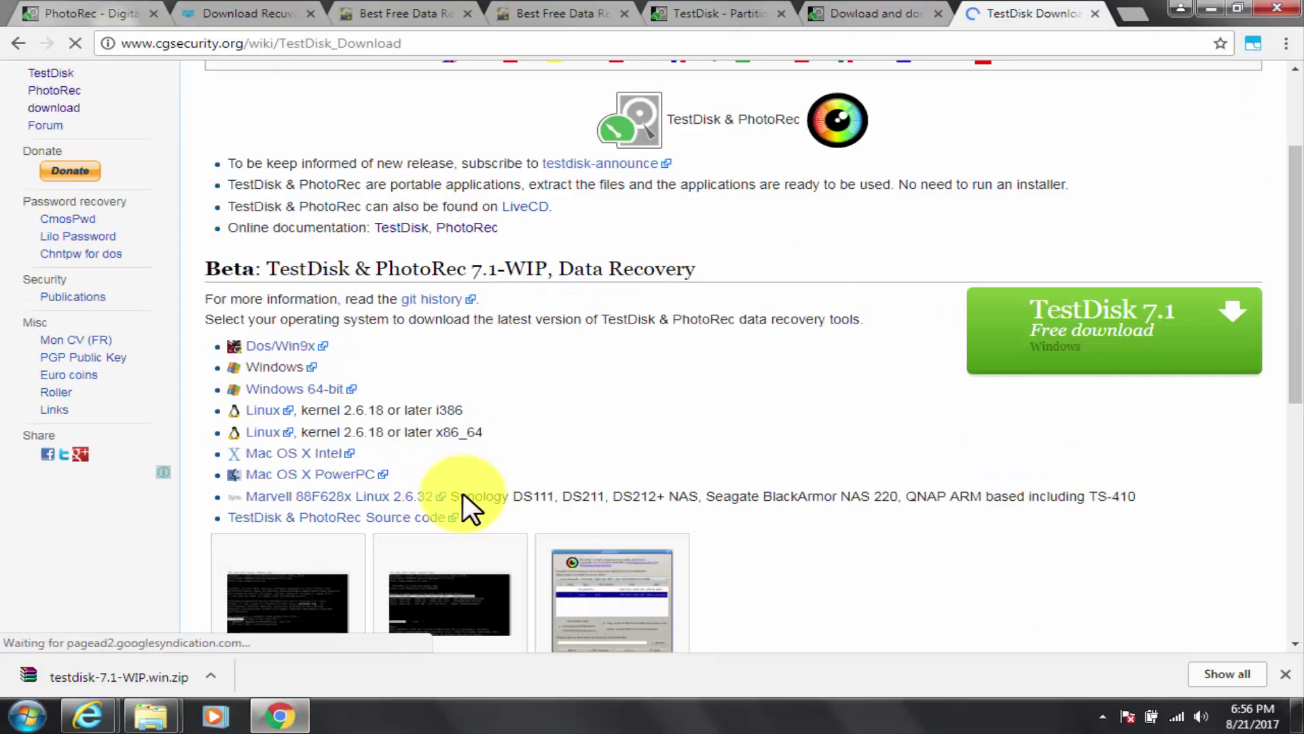
{"action": "scroll", "coordinate": [463, 499], "scroll_direction": "up", "scroll_amount": 4}
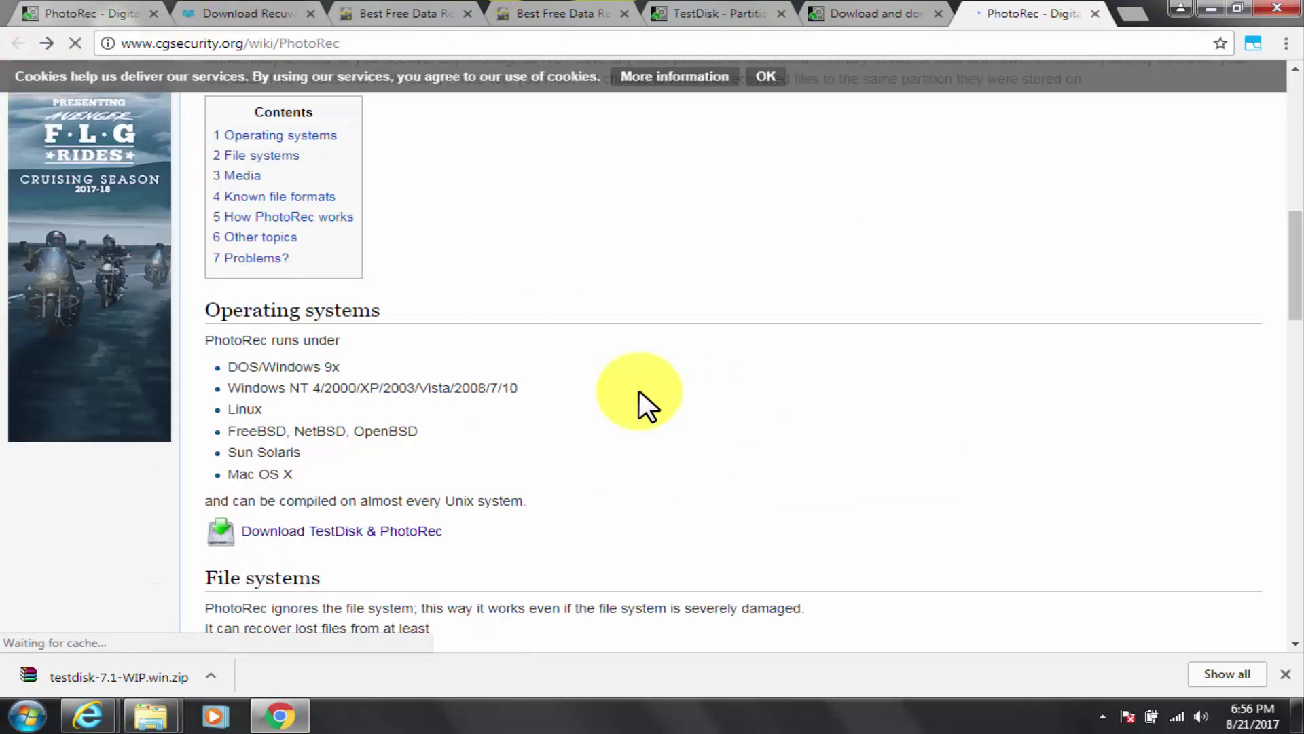
{"action": "scroll", "coordinate": [567, 437], "scroll_direction": "up", "scroll_amount": 10}
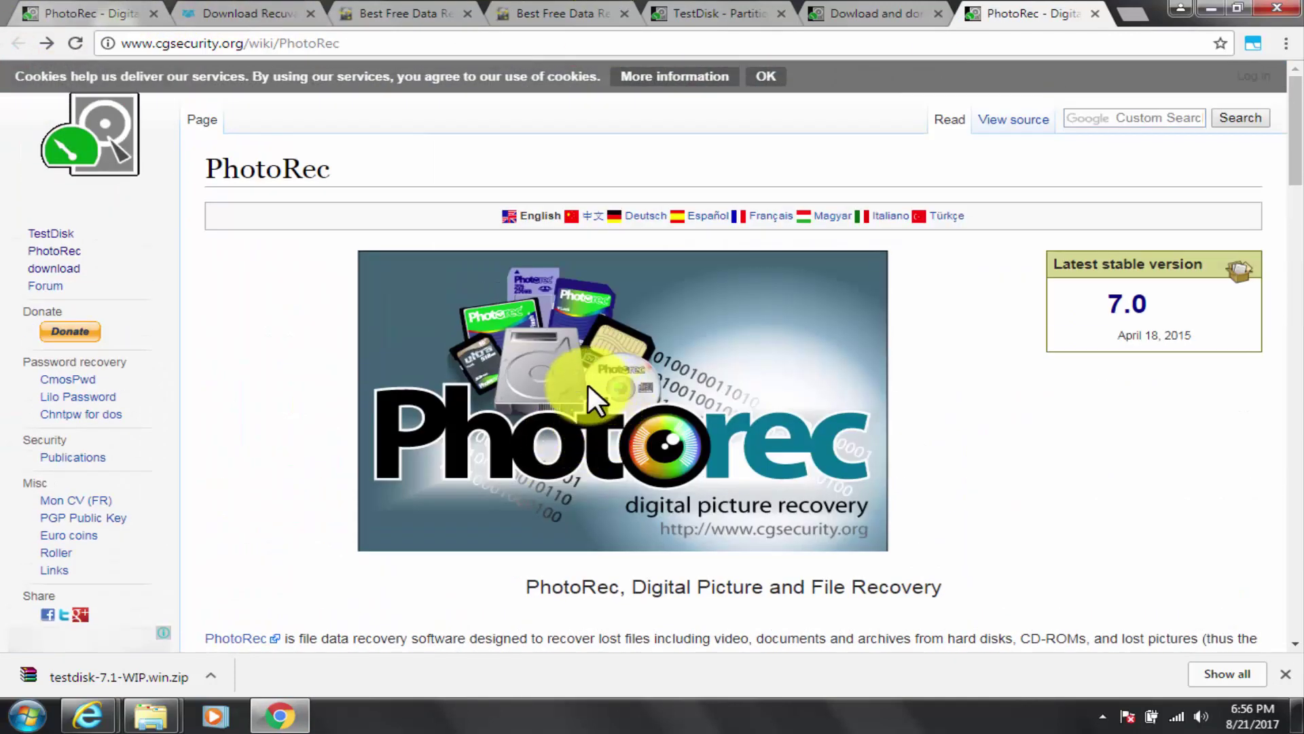
{"action": "left_click", "coordinate": [96, 267]}
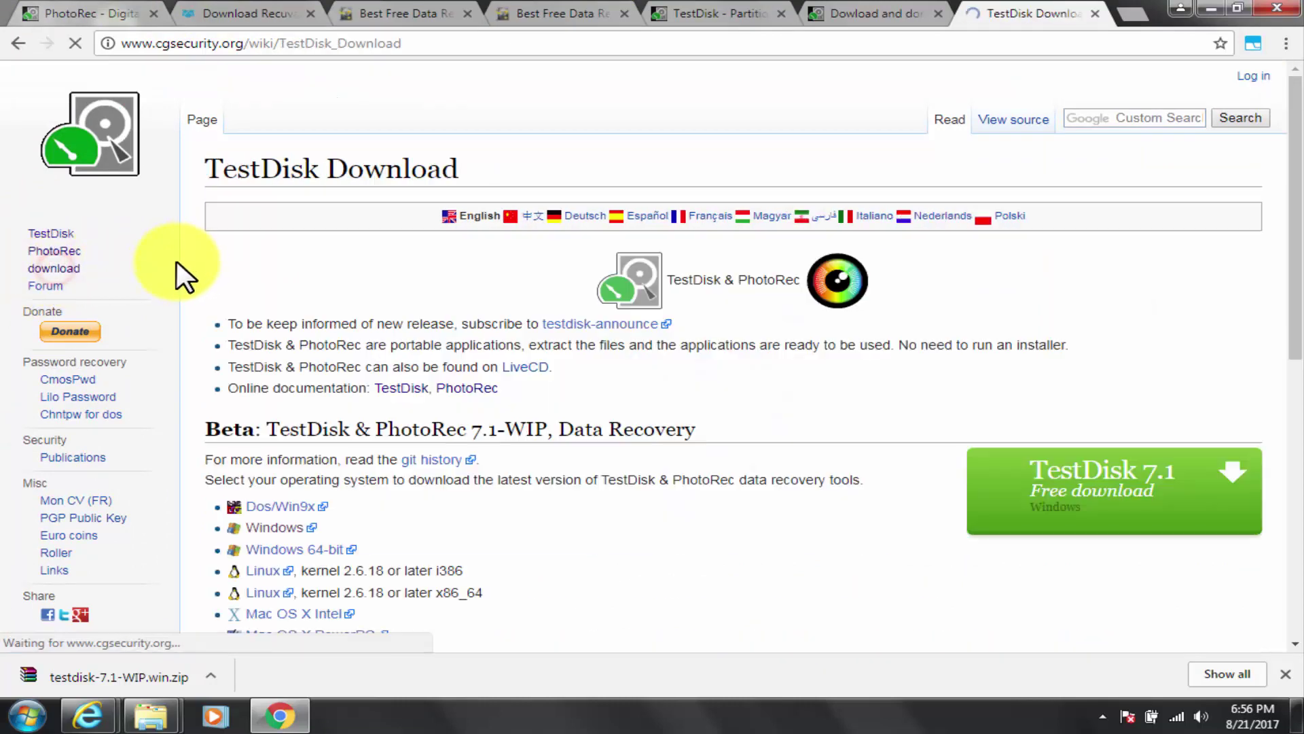
Download the Windows TestDisk & PhotoRec 7.1-WIP zip and view the QPhotoRec screenshot.
{"action": "left_click_drag", "start_coordinate": [291, 429], "coordinate": [539, 437]}
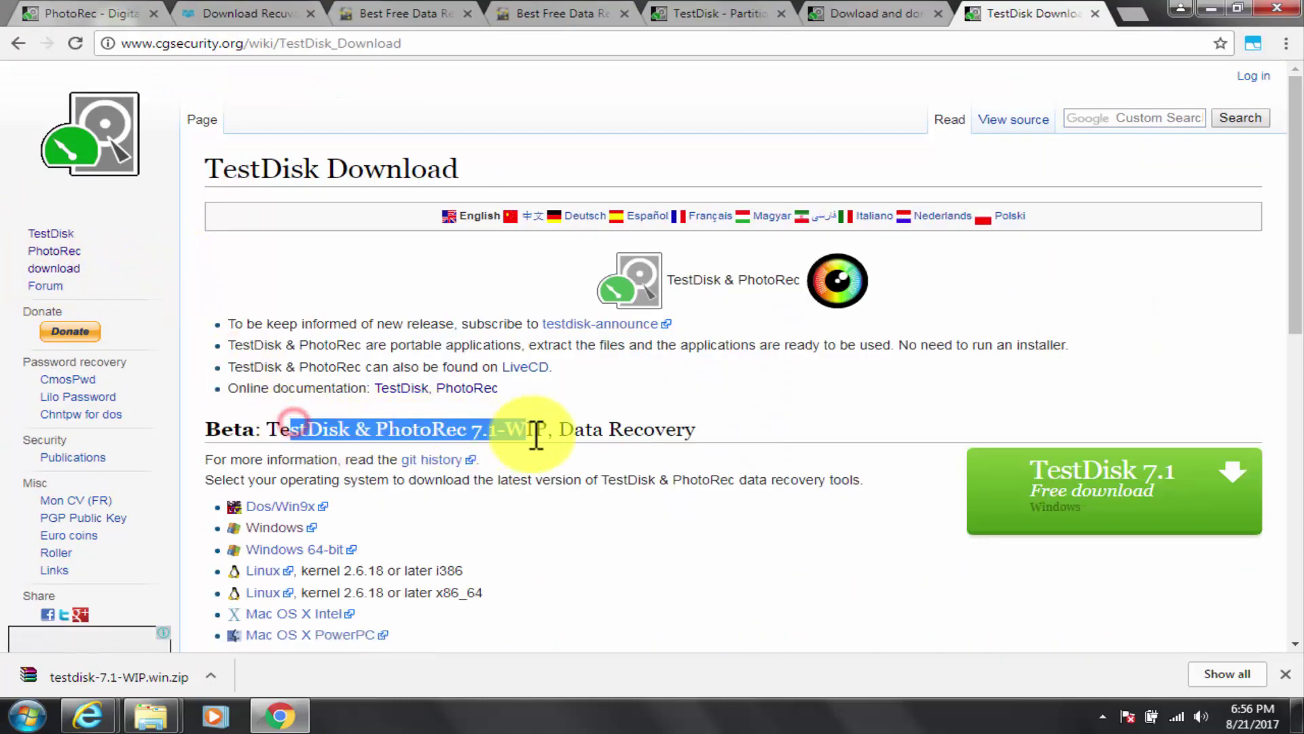
{"action": "left_click", "coordinate": [582, 466]}
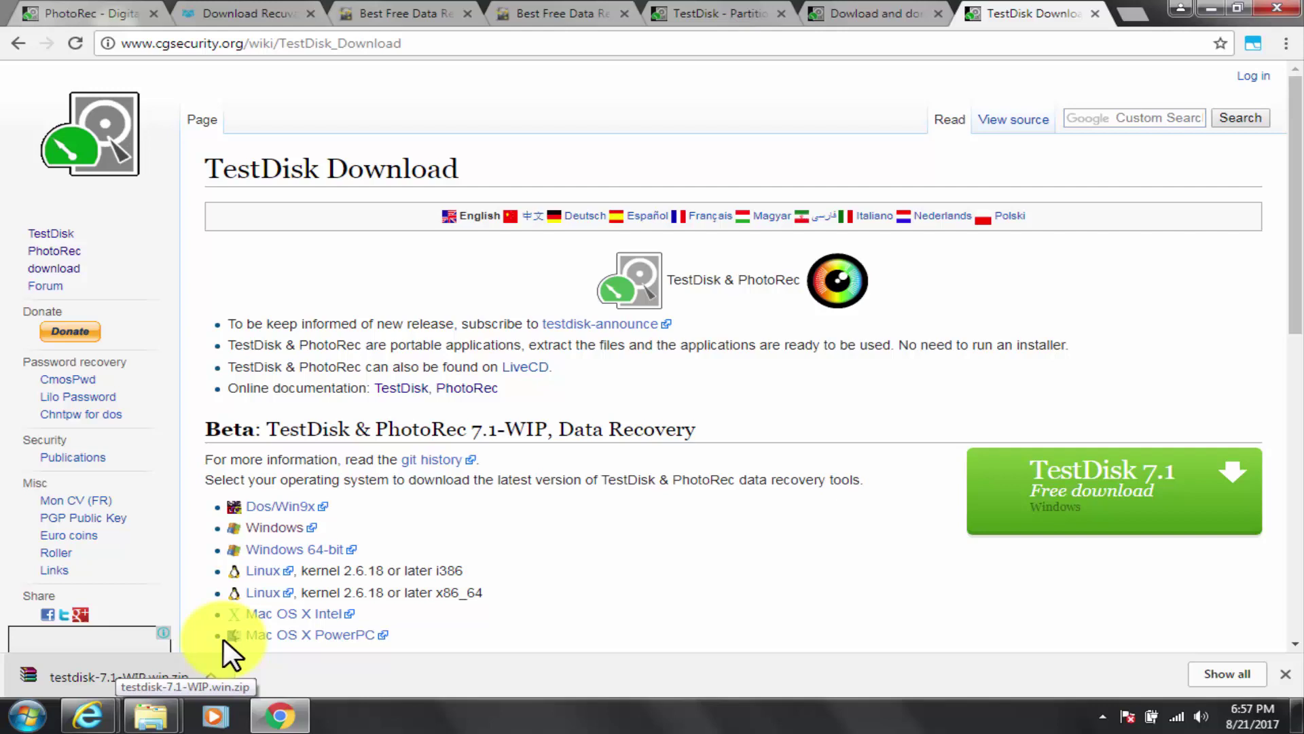
{"action": "scroll", "coordinate": [568, 502], "scroll_direction": "down", "scroll_amount": 3}
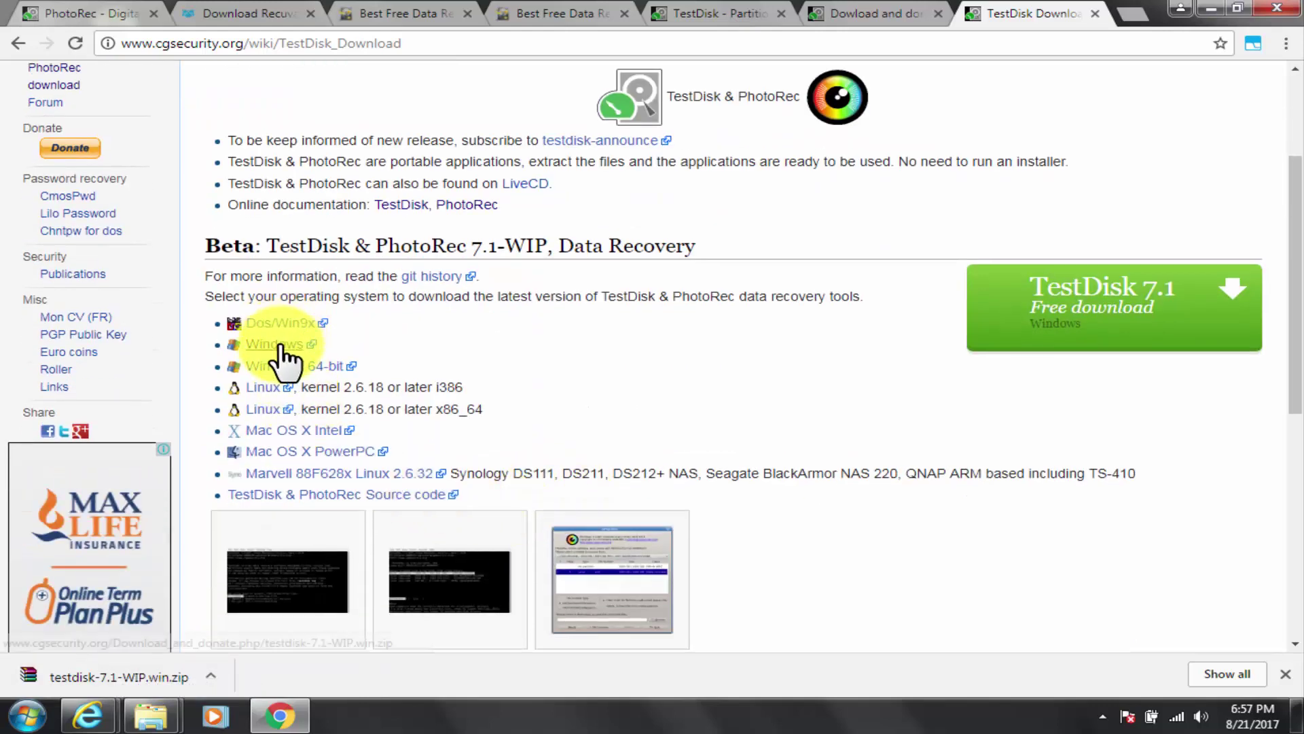
{"action": "left_click", "coordinate": [281, 344]}
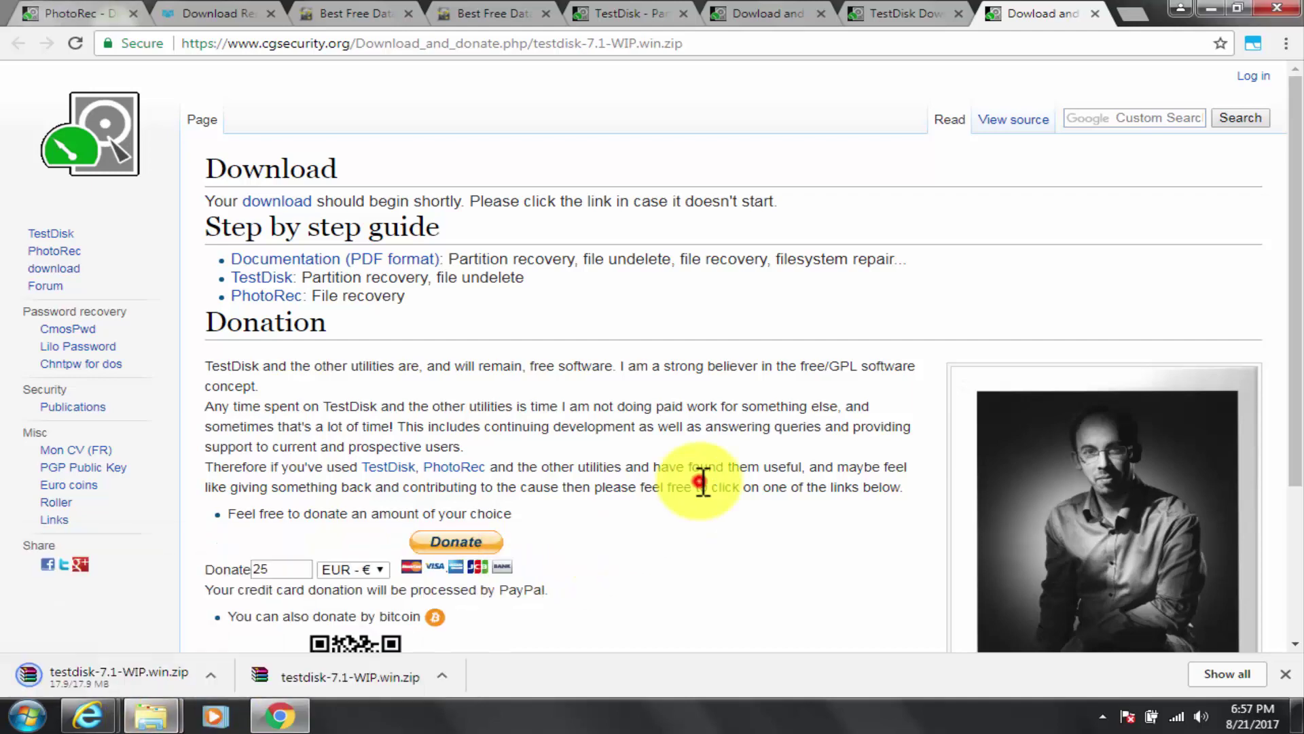
{"action": "scroll", "coordinate": [702, 484], "scroll_direction": "down", "scroll_amount": 3}
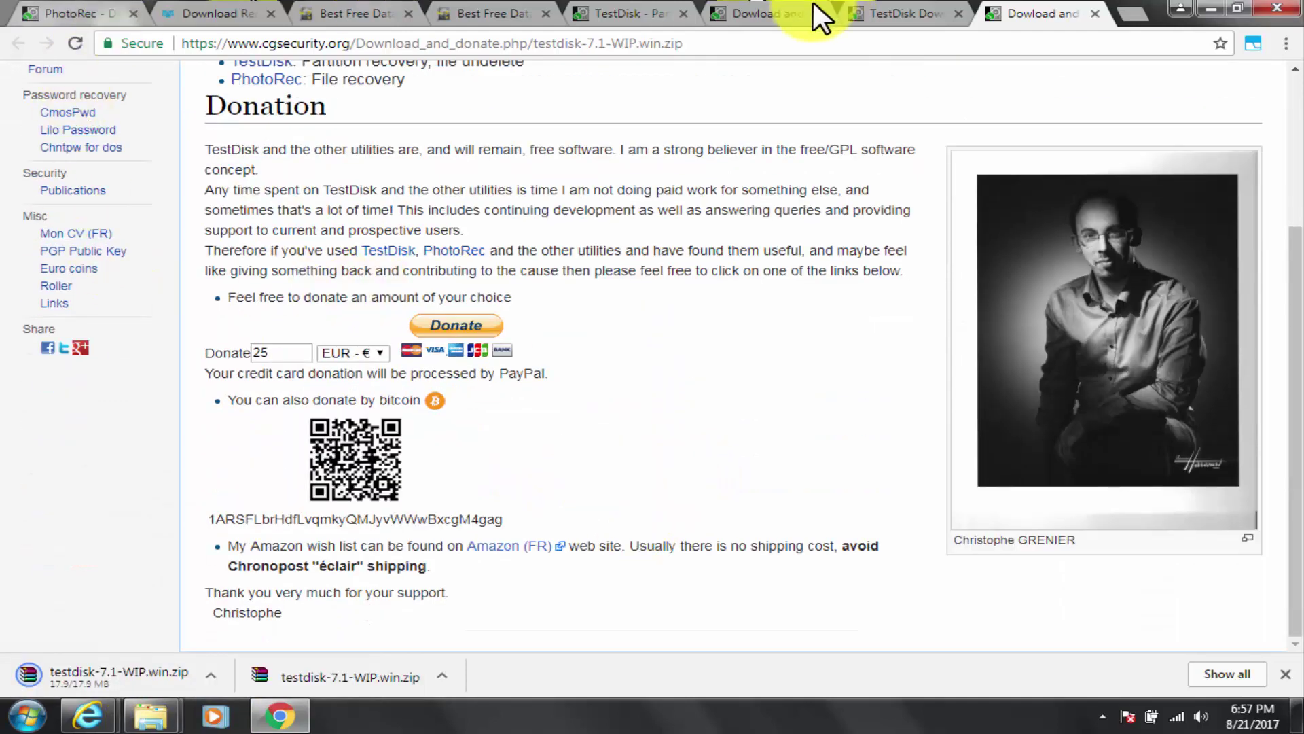
{"action": "left_click", "coordinate": [876, 13]}
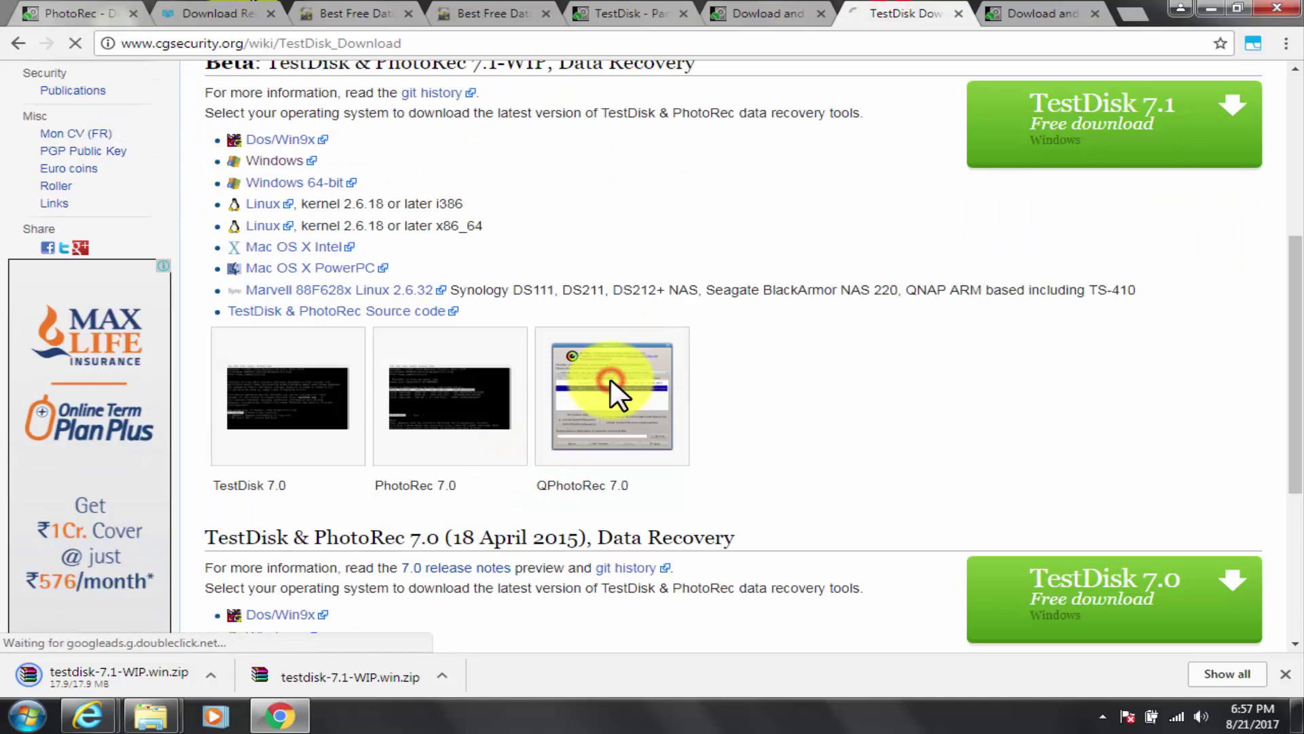
{"action": "left_click", "coordinate": [610, 379]}
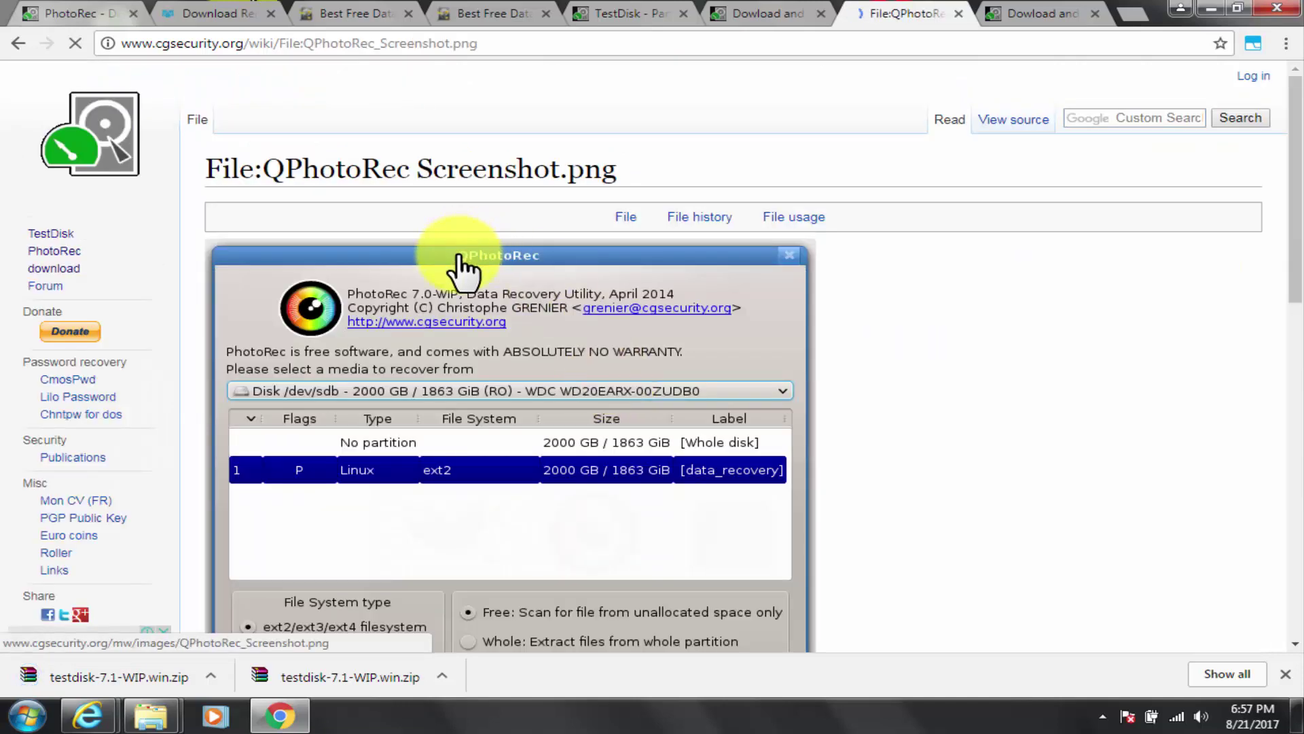
{"action": "left_click", "coordinate": [1212, 7]}
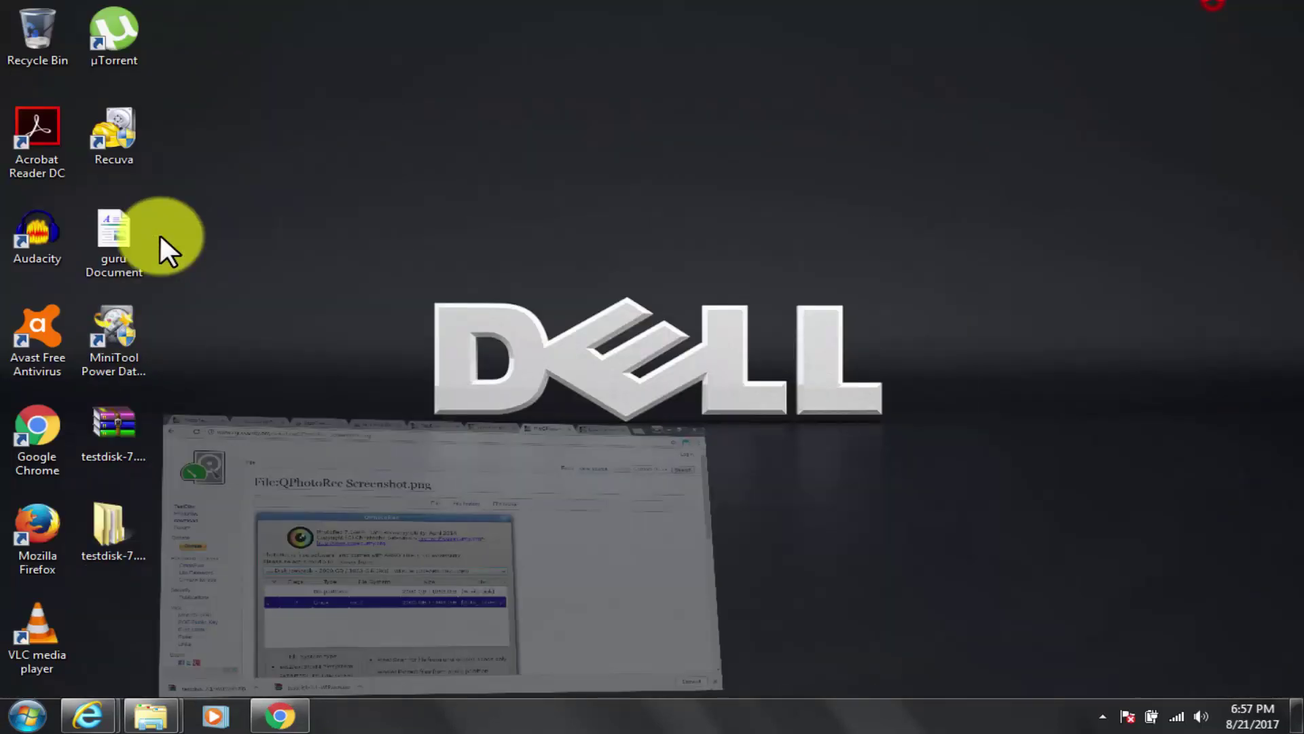
Open the testdisk-7.1-WIP folder and launch qphotorec_win.
{"action": "double_click", "coordinate": [125, 525]}
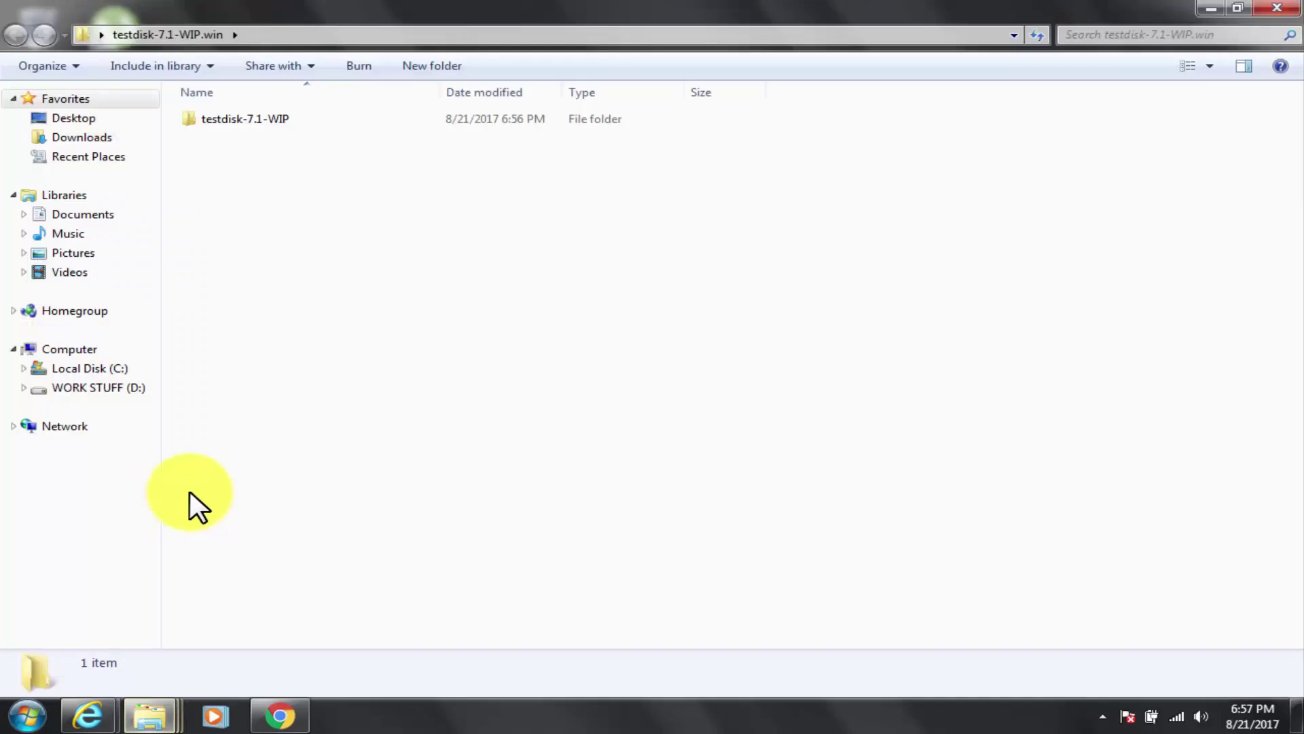
{"action": "double_click", "coordinate": [254, 120]}
{"action": "scroll", "coordinate": [226, 405], "scroll_direction": "down", "scroll_amount": 5}
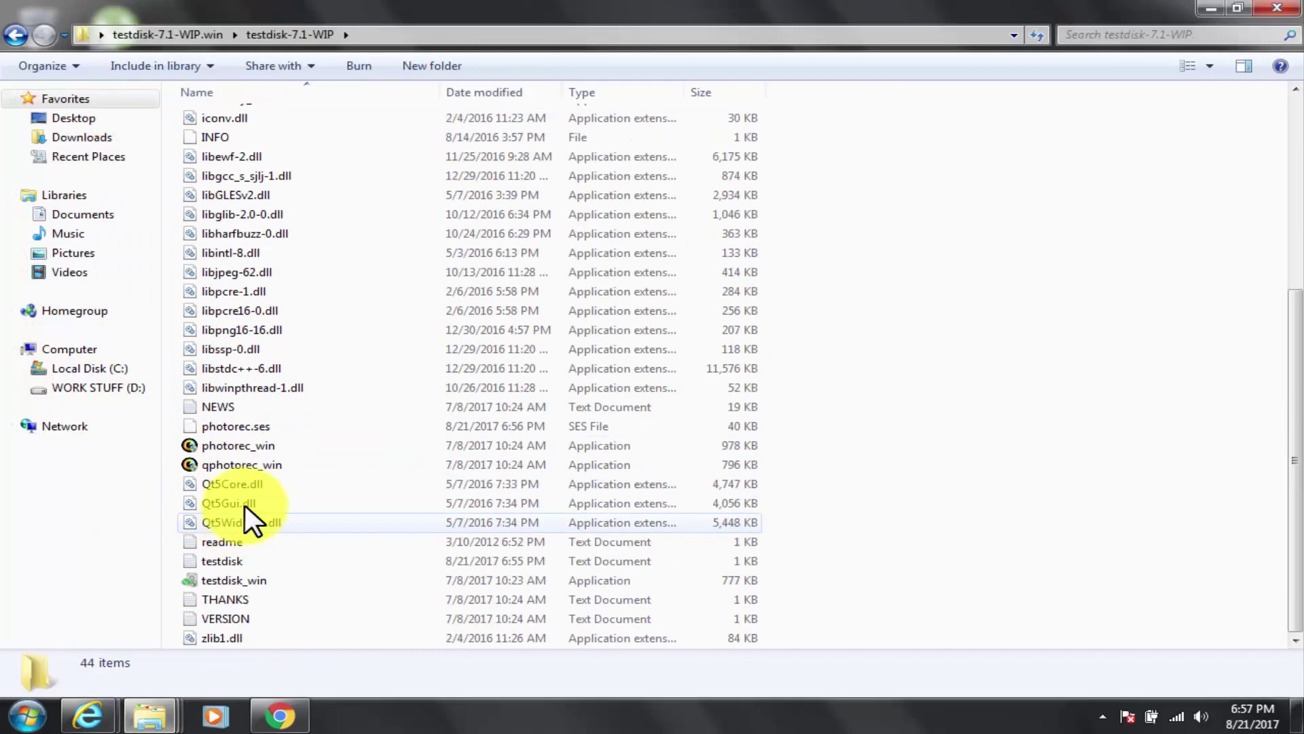
{"action": "double_click", "coordinate": [261, 464]}
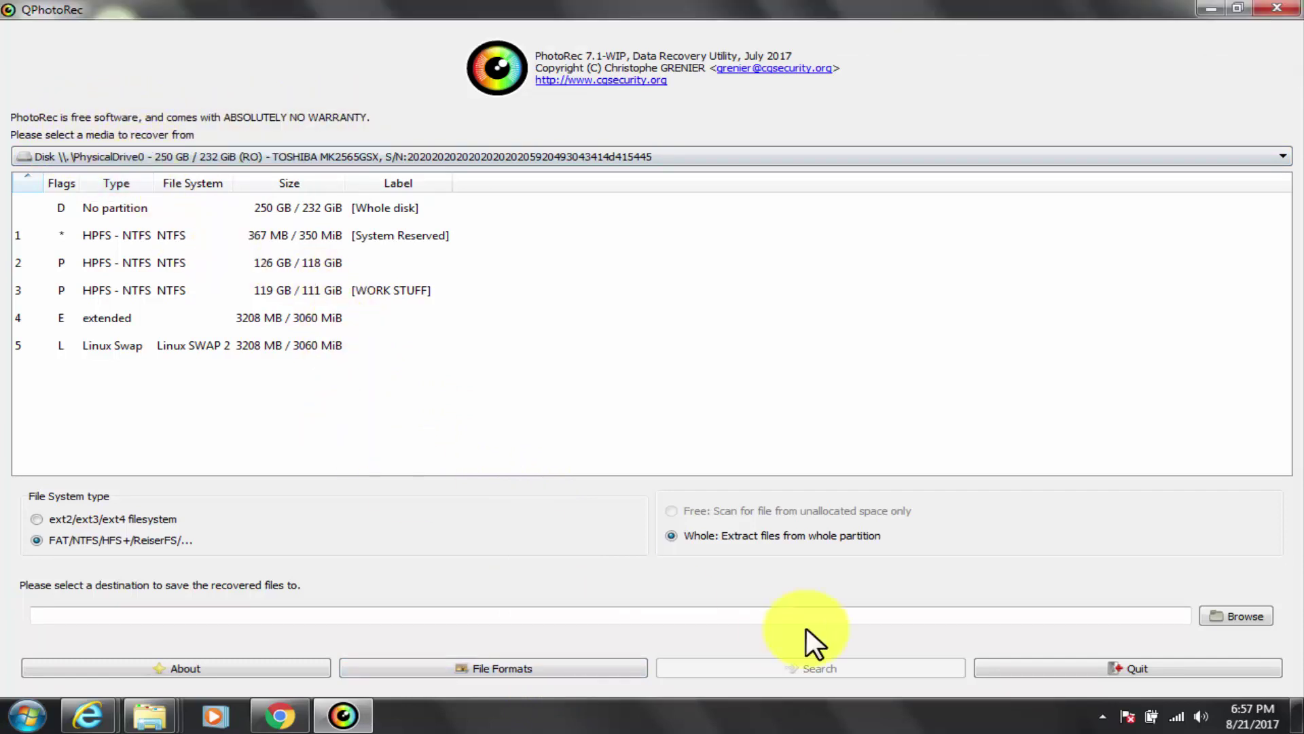
Dismiss the destination folder chooser, review the File Formats list, then quit QPhotoRec.
{"action": "left_click", "coordinate": [1240, 615]}
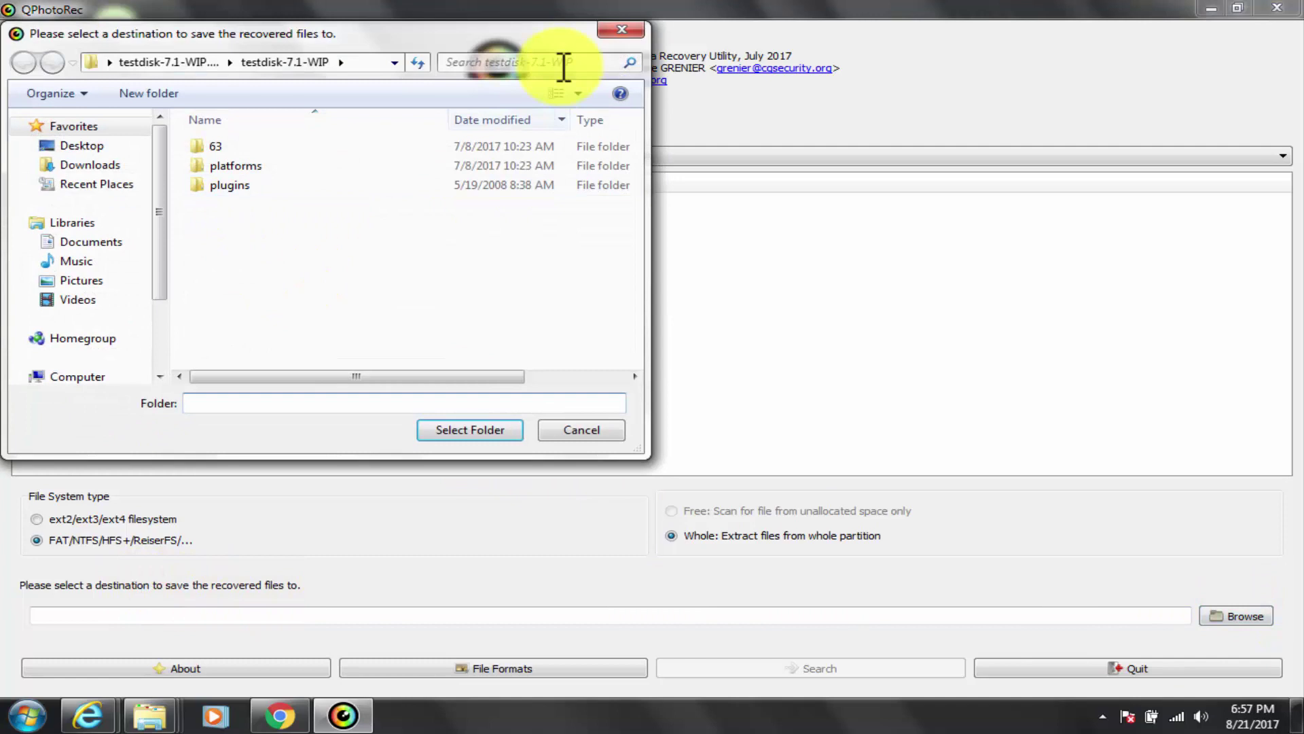
{"action": "left_click", "coordinate": [616, 31]}
{"action": "left_click", "coordinate": [483, 666]}
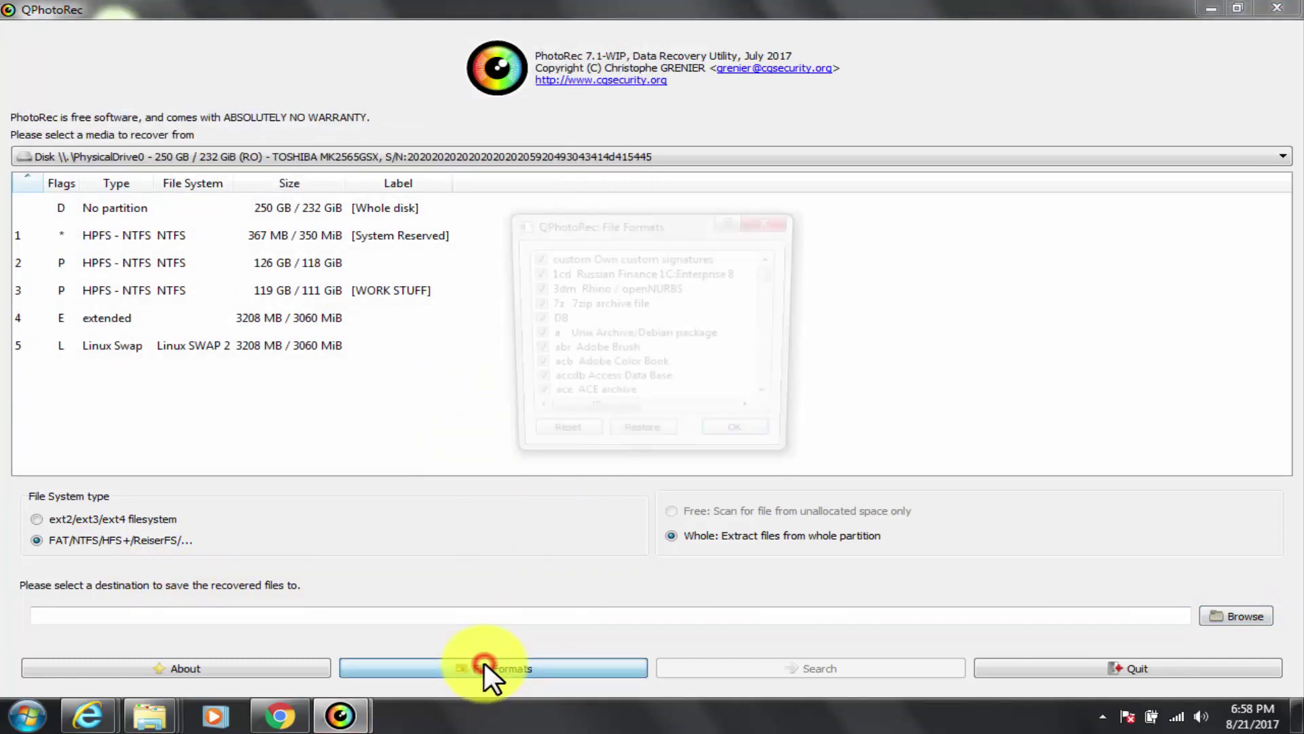
{"action": "left_click_drag", "start_coordinate": [771, 267], "coordinate": [821, 405]}
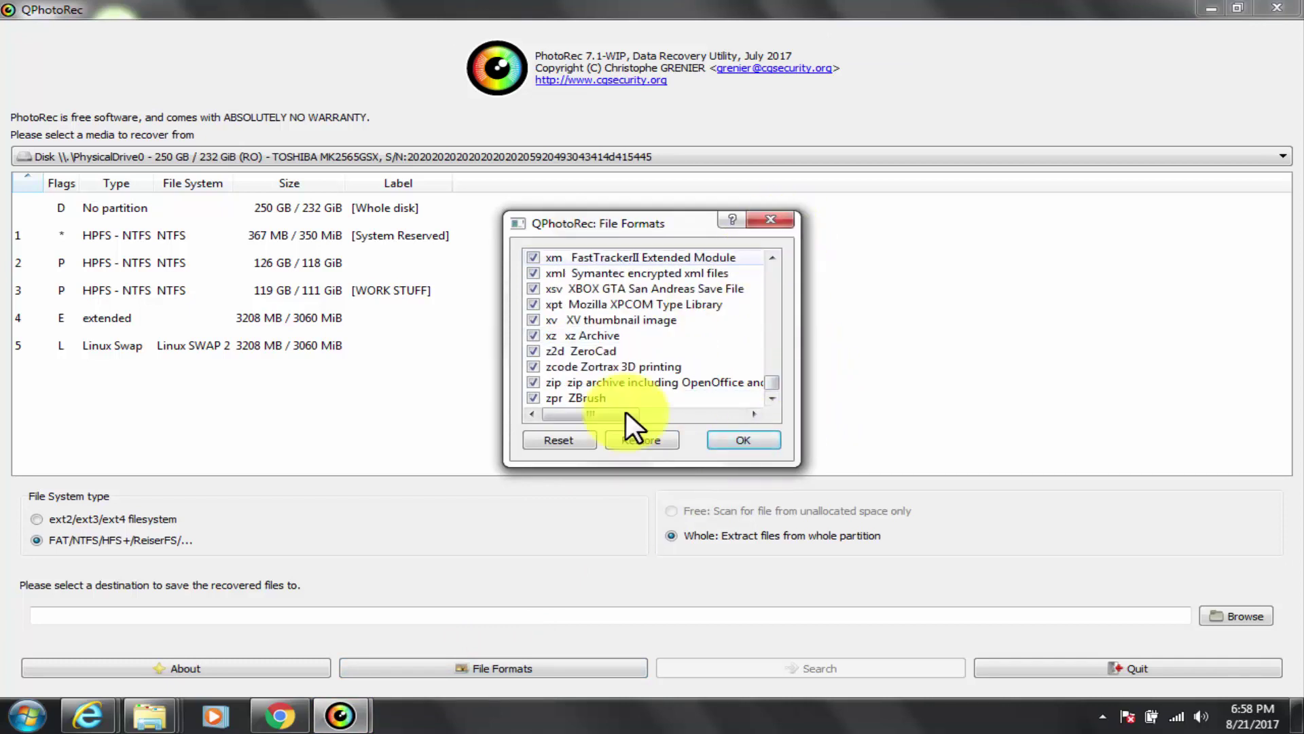
{"action": "left_click", "coordinate": [773, 218]}
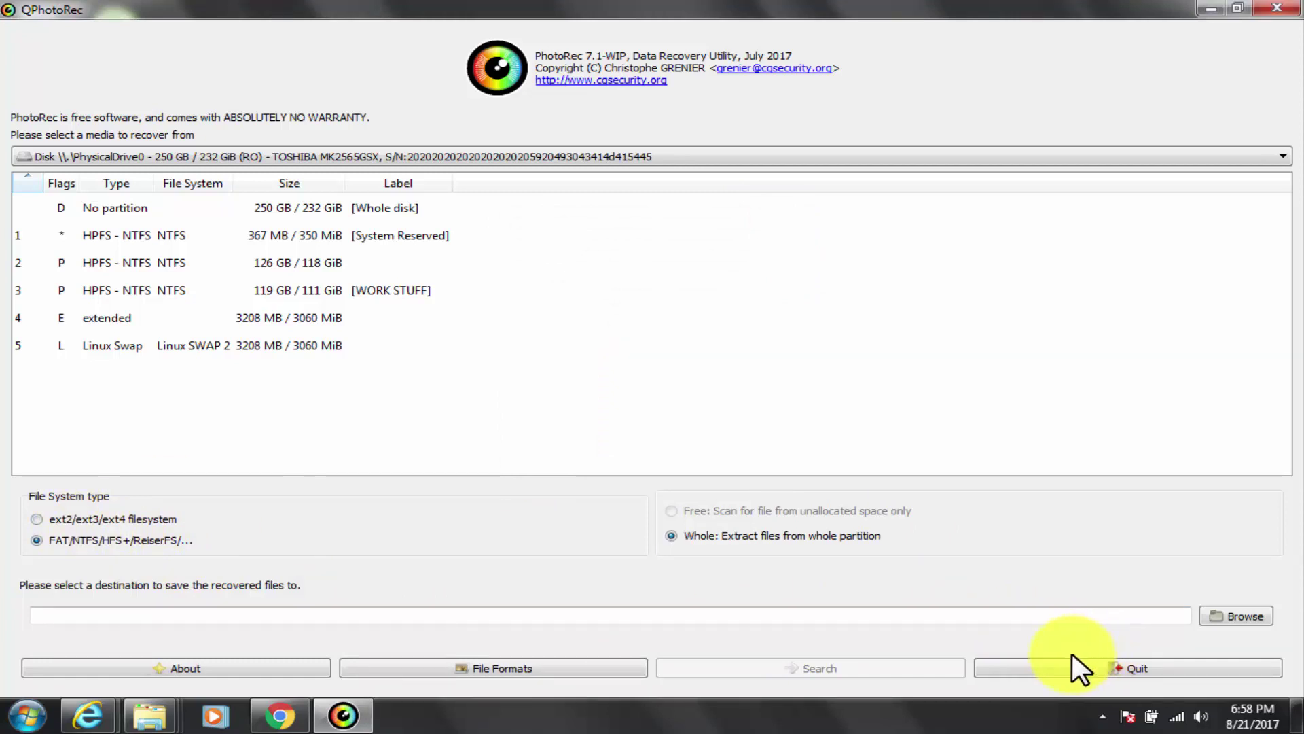
{"action": "left_click", "coordinate": [1131, 668]}
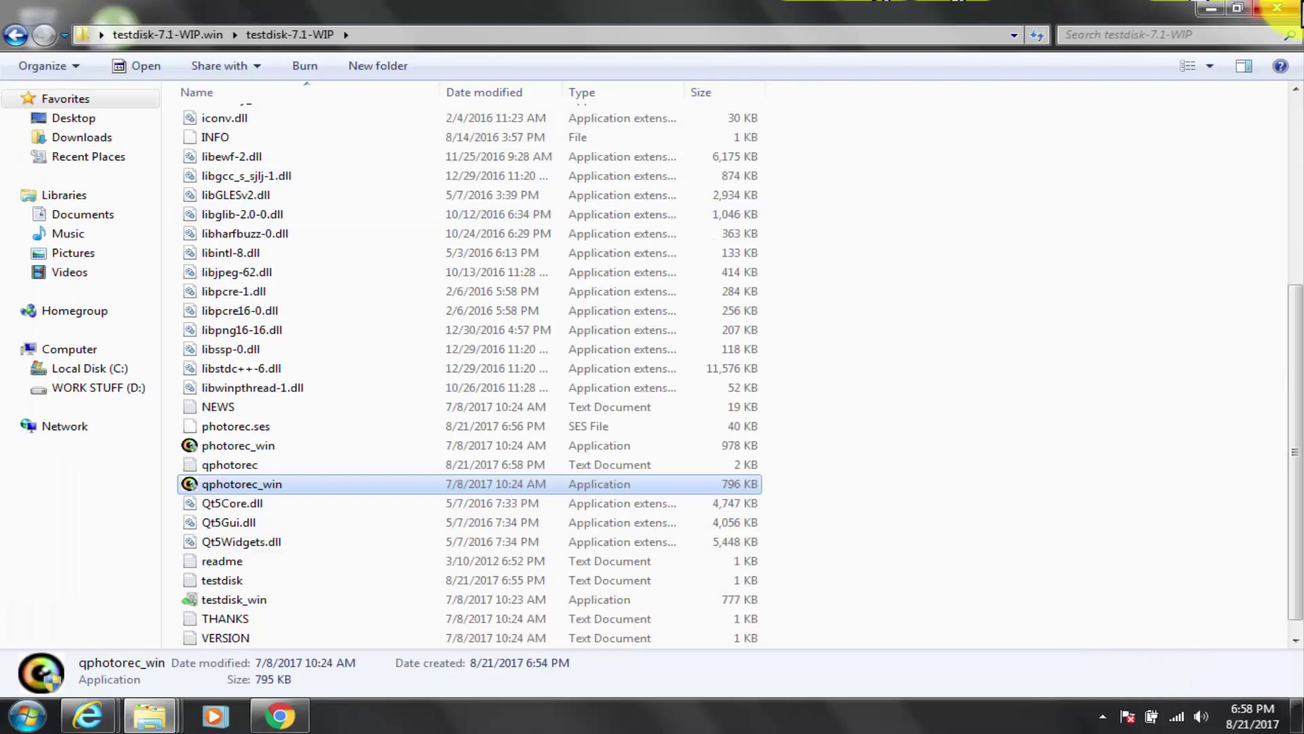
Bring Chrome back, close the PhotoRec tab and glance at the MiniTool and Recuva download tabs.
{"action": "key", "text": "super+d"}
{"action": "left_click", "coordinate": [285, 715]}
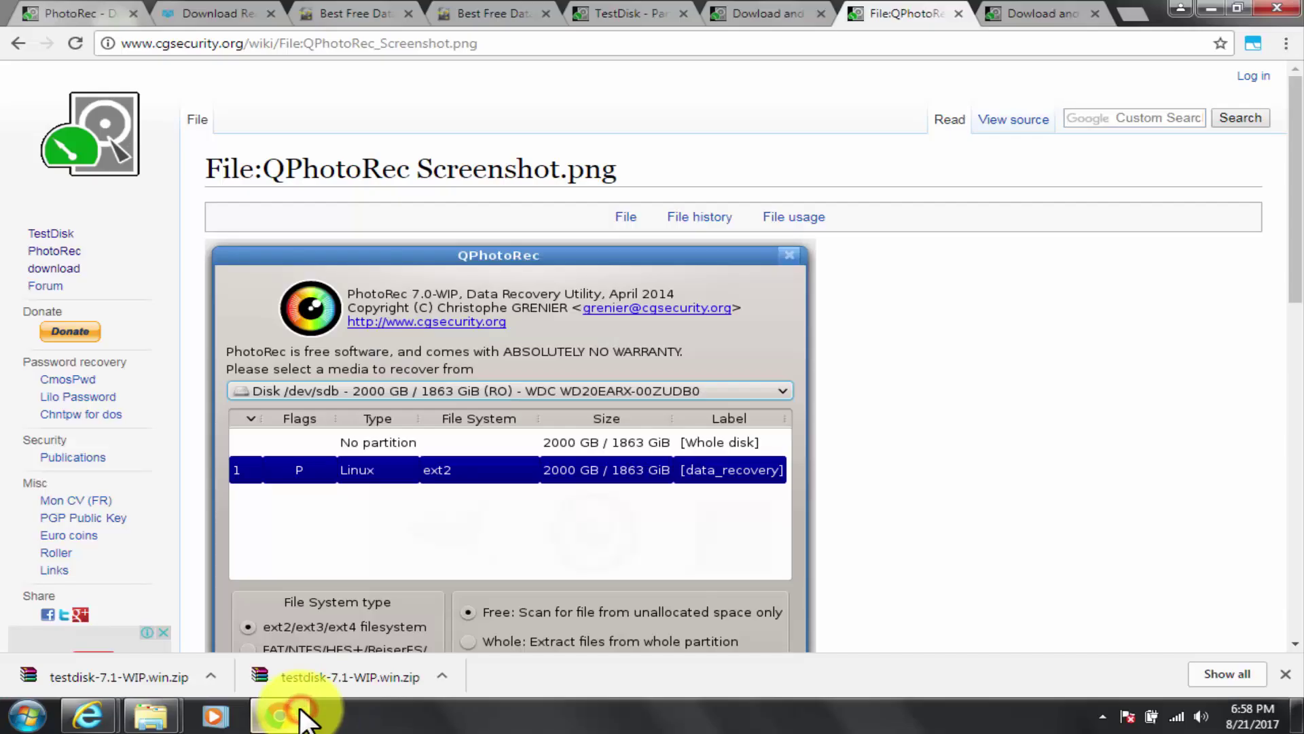
{"action": "left_click", "coordinate": [132, 12]}
{"action": "left_click", "coordinate": [129, 14]}
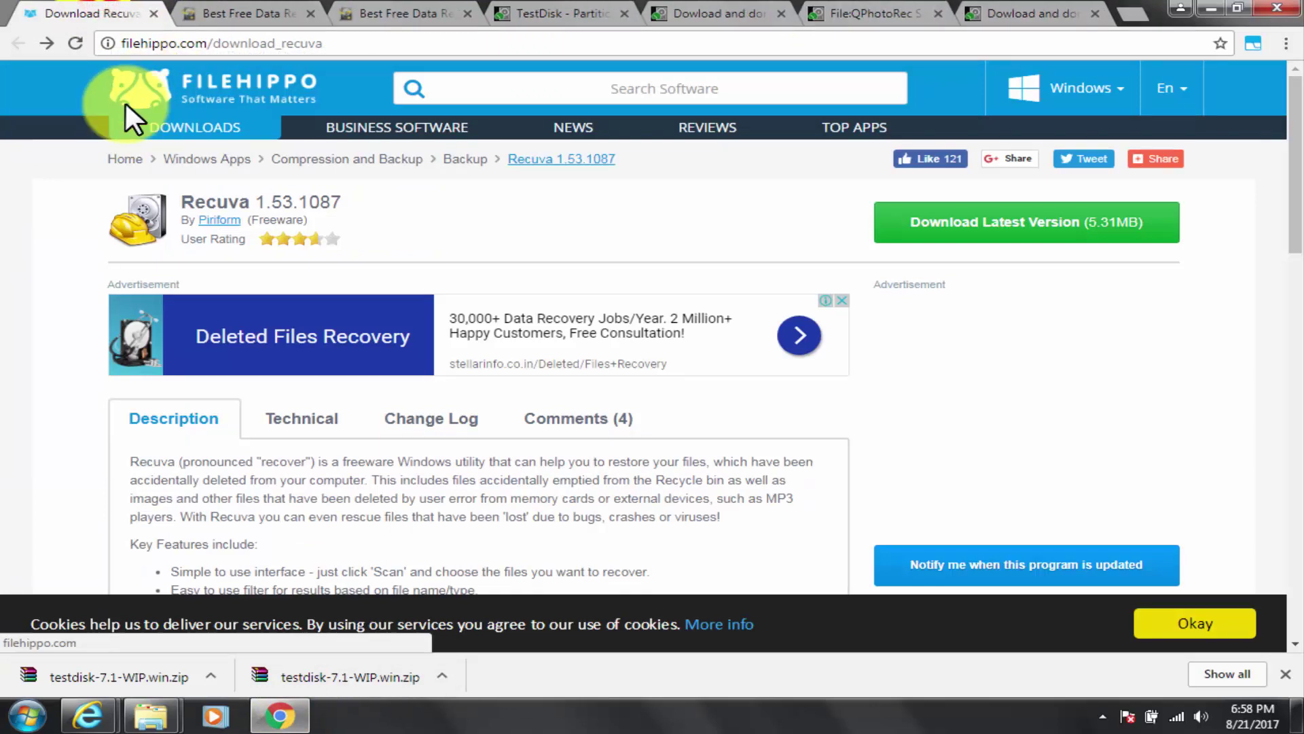
{"action": "left_click", "coordinate": [227, 13]}
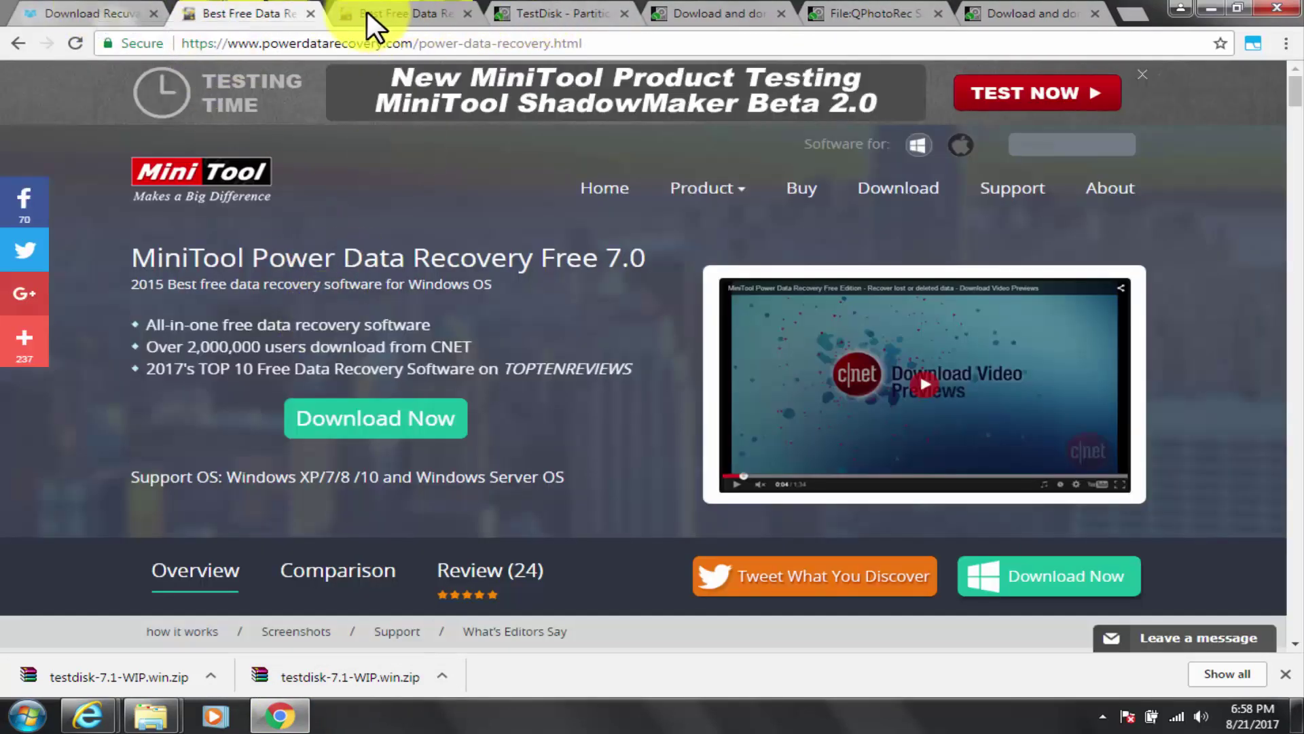
{"action": "left_click", "coordinate": [56, 13]}
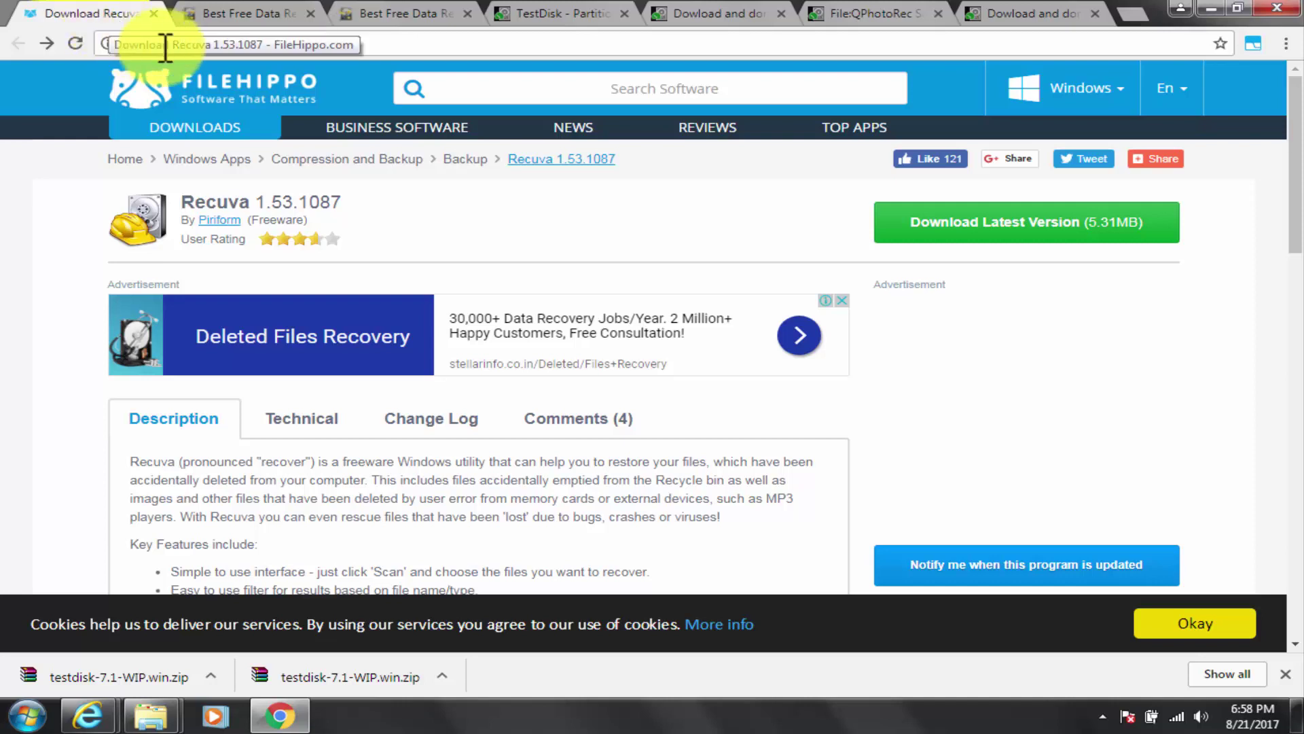
Type 'rec' in the address bar and open piriform.com/recuva.
{"action": "left_click", "coordinate": [258, 43]}
{"action": "type", "text": "rec"}
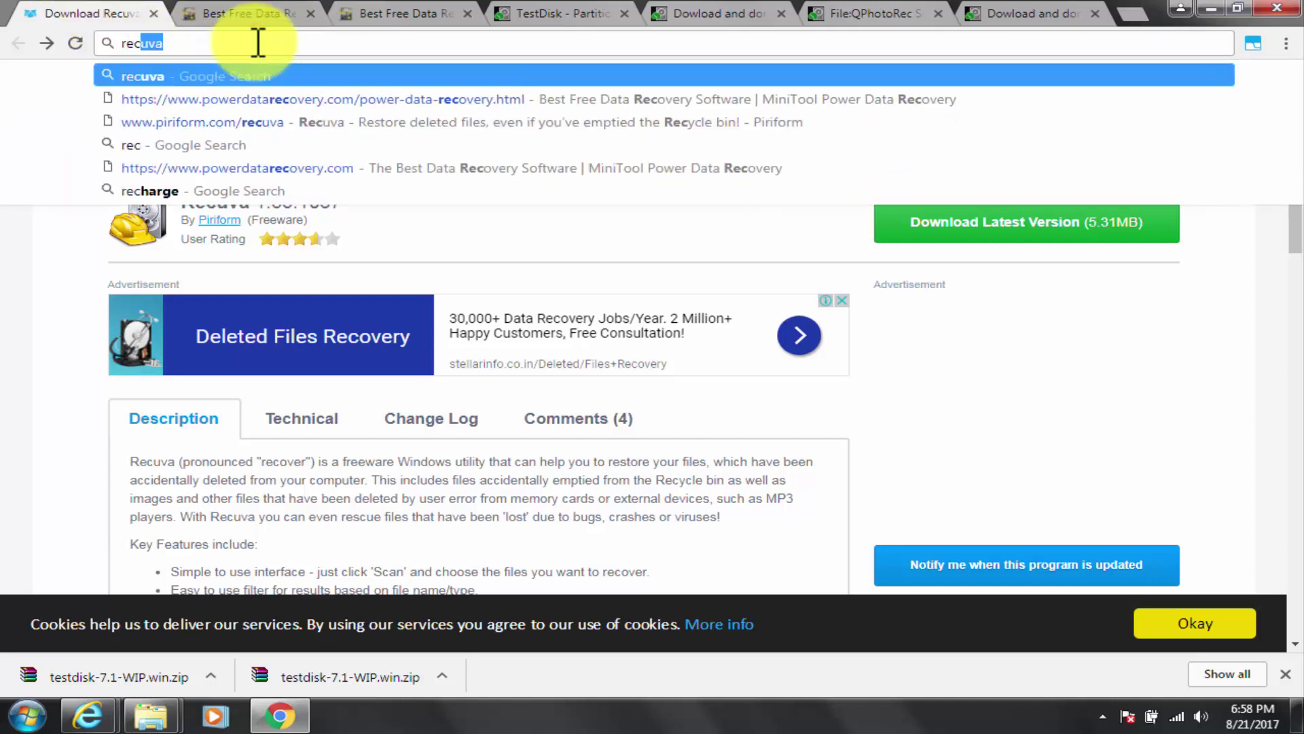
{"action": "left_click", "coordinate": [284, 125]}
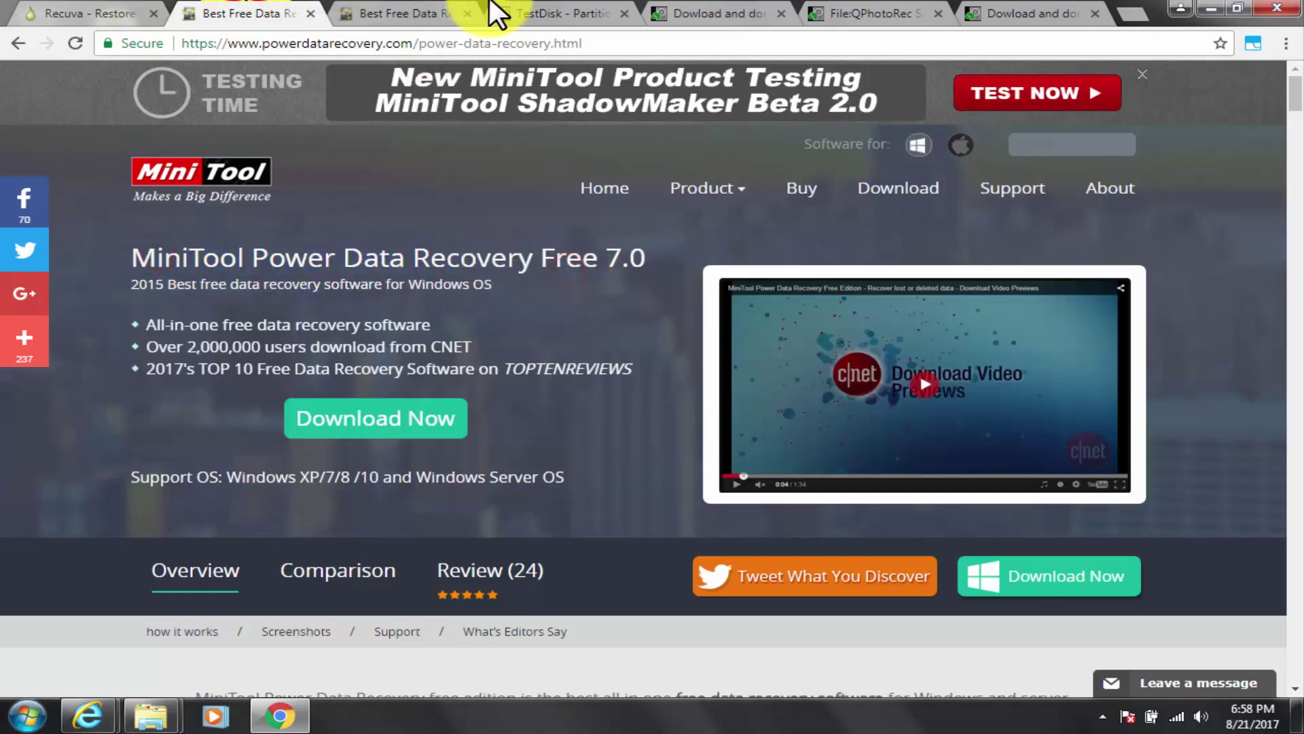
Close the download and donation tab and go back to the TestDisk Download page.
{"action": "left_click", "coordinate": [537, 13]}
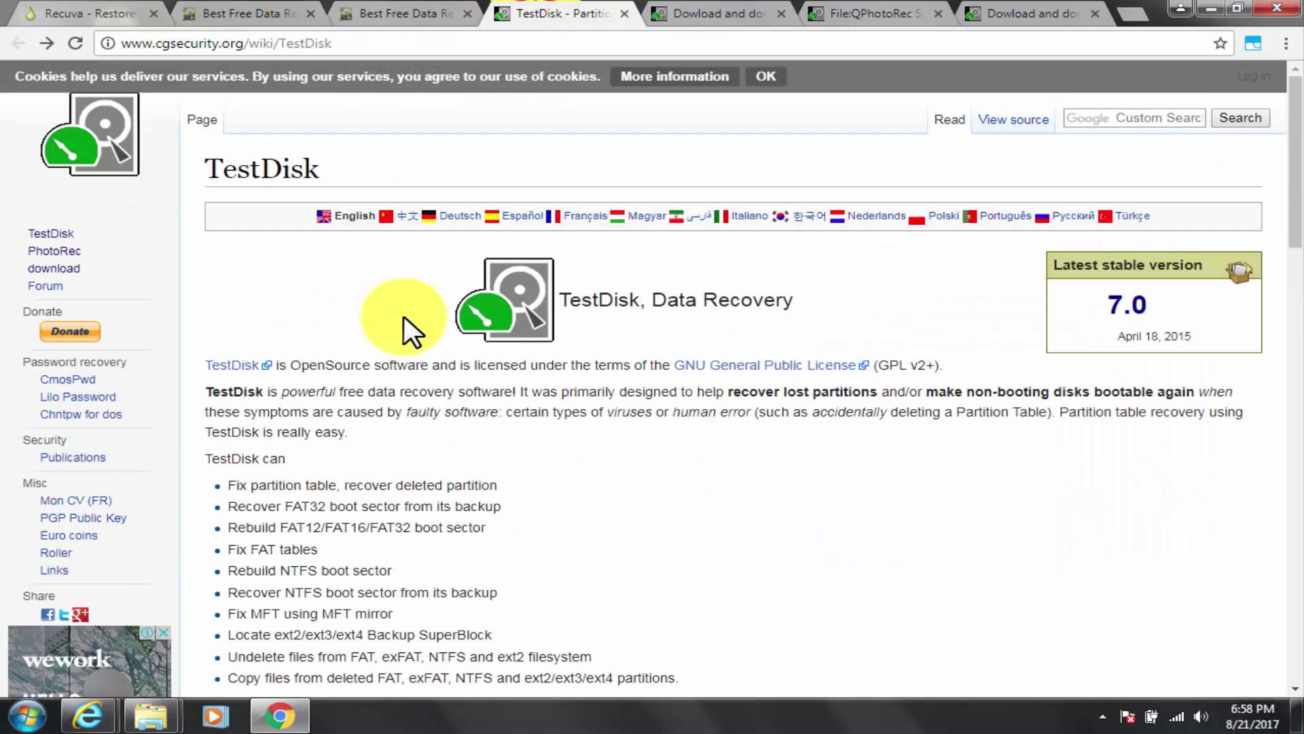
{"action": "left_click", "coordinate": [747, 13]}
{"action": "scroll", "coordinate": [373, 299], "scroll_direction": "up", "scroll_amount": 3}
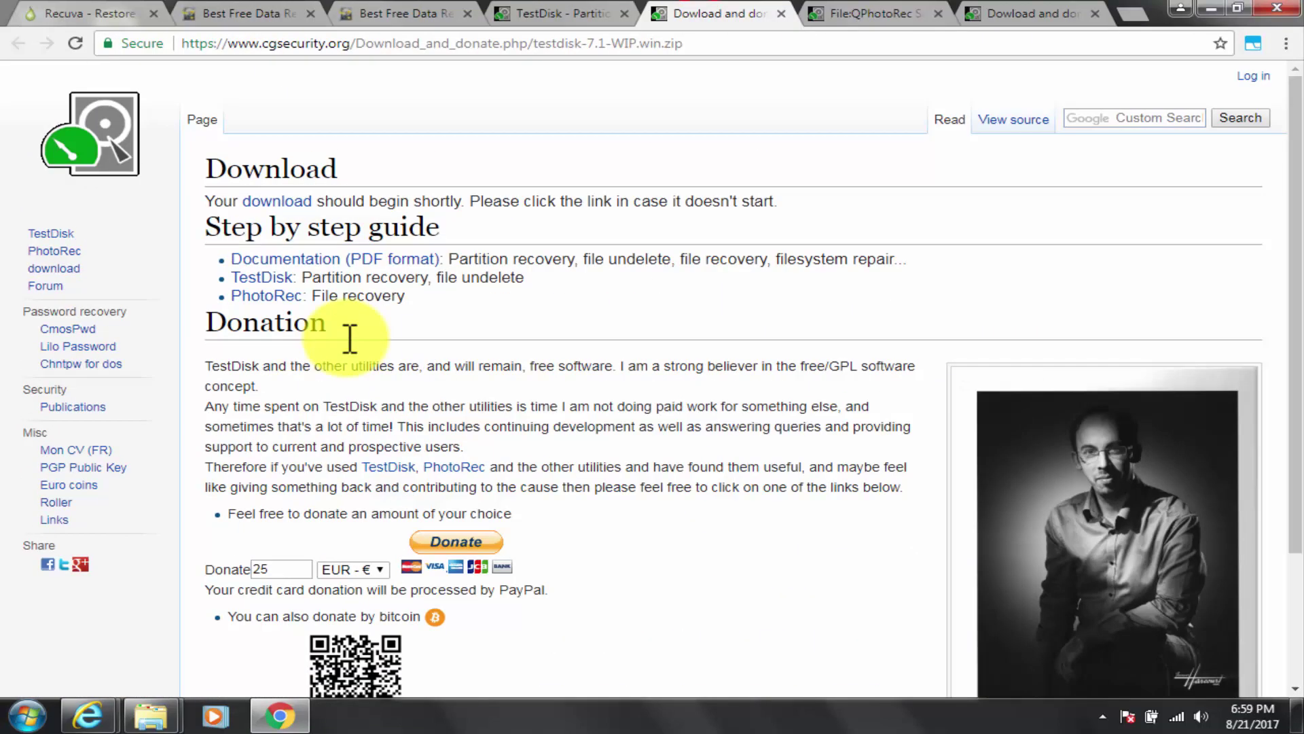
{"action": "left_click", "coordinate": [781, 13]}
{"action": "left_click", "coordinate": [20, 42]}
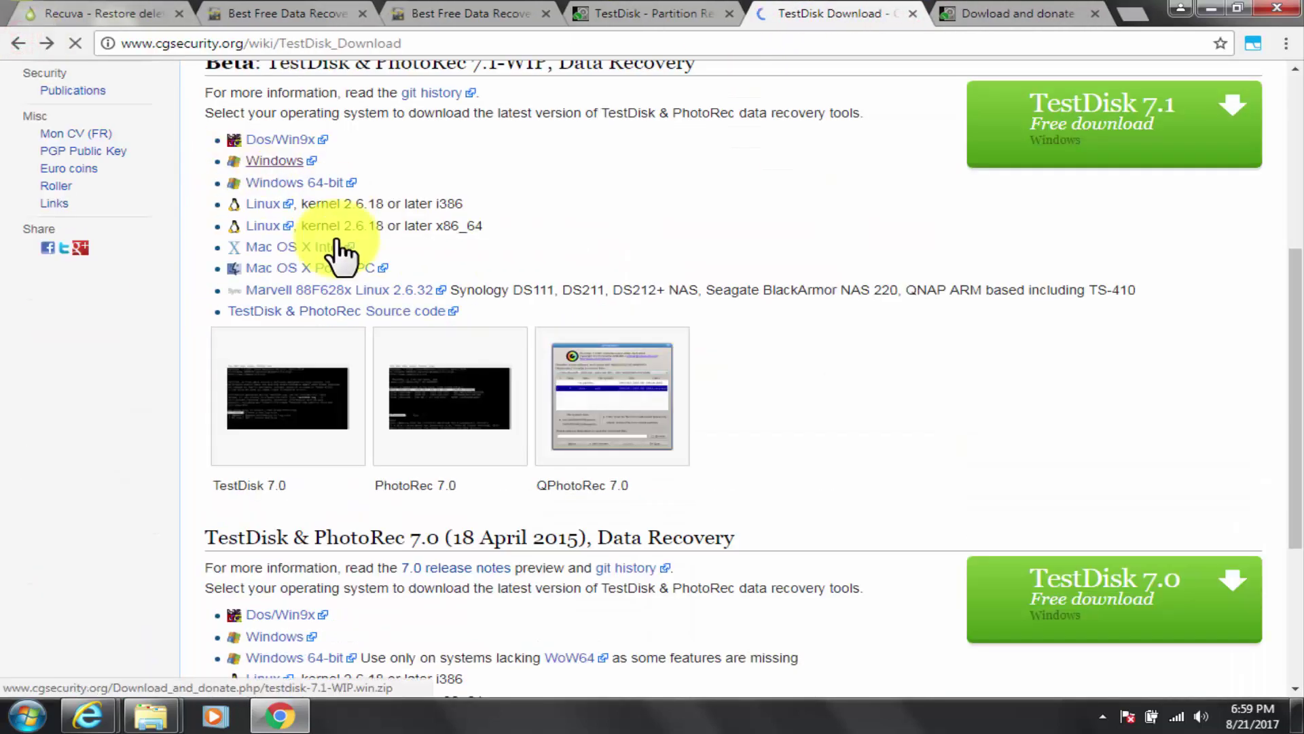
{"action": "scroll", "coordinate": [344, 256], "scroll_direction": "up", "scroll_amount": 5}
{"action": "mouse_move", "coordinate": [262, 429]}
{"action": "left_mouse_down"}
{"action": "mouse_move", "coordinate": [734, 426]}
{"action": "mouse_move", "coordinate": [263, 432]}
{"action": "left_mouse_up"}
Bring MiniTool Power Data Recovery, the TestDisk console and the Recuva Wizard forward in turn.
{"action": "left_click", "coordinate": [572, 507]}
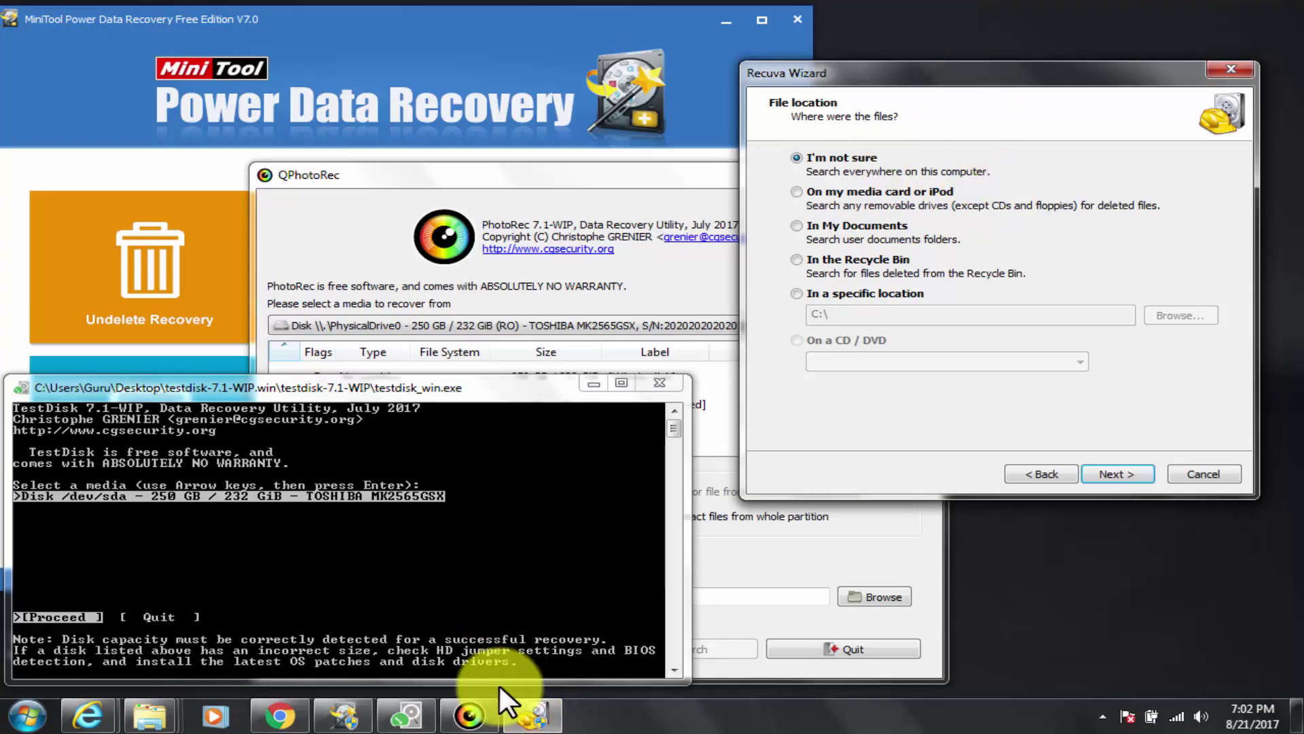
{"action": "left_click", "coordinate": [339, 717]}
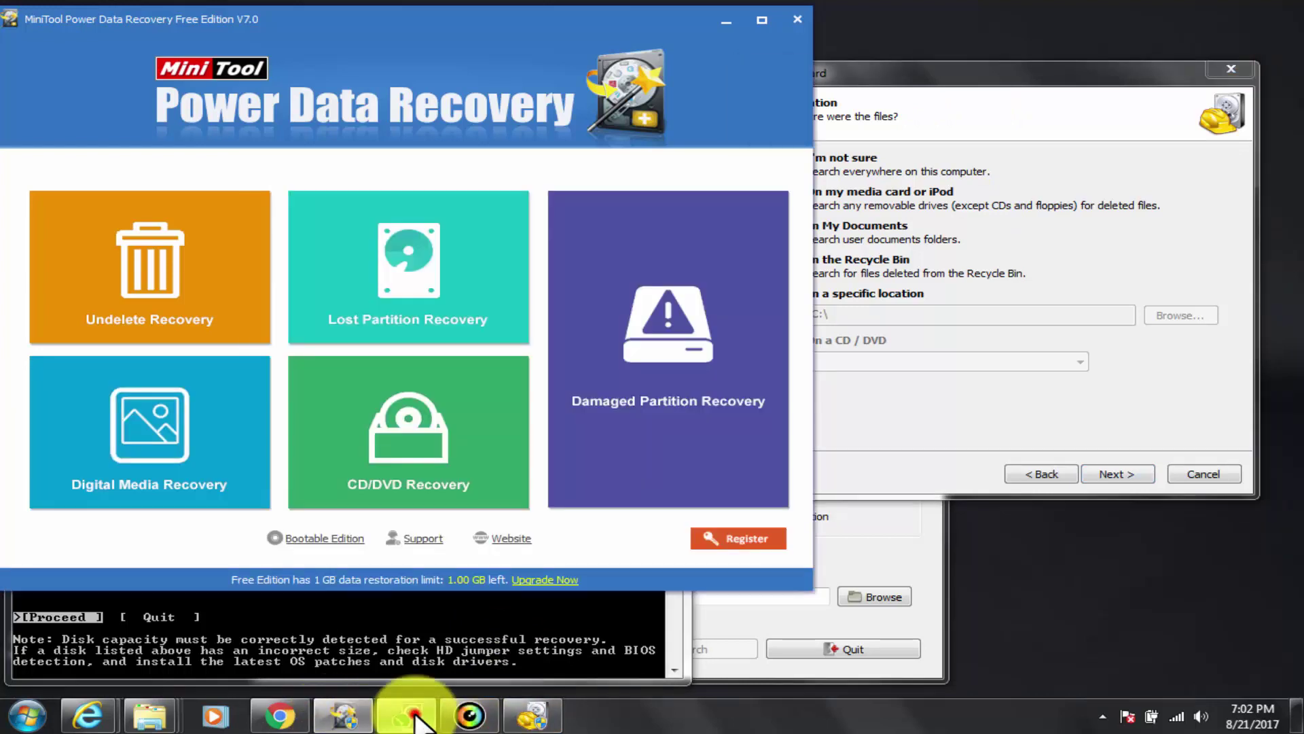
{"action": "left_click", "coordinate": [470, 716]}
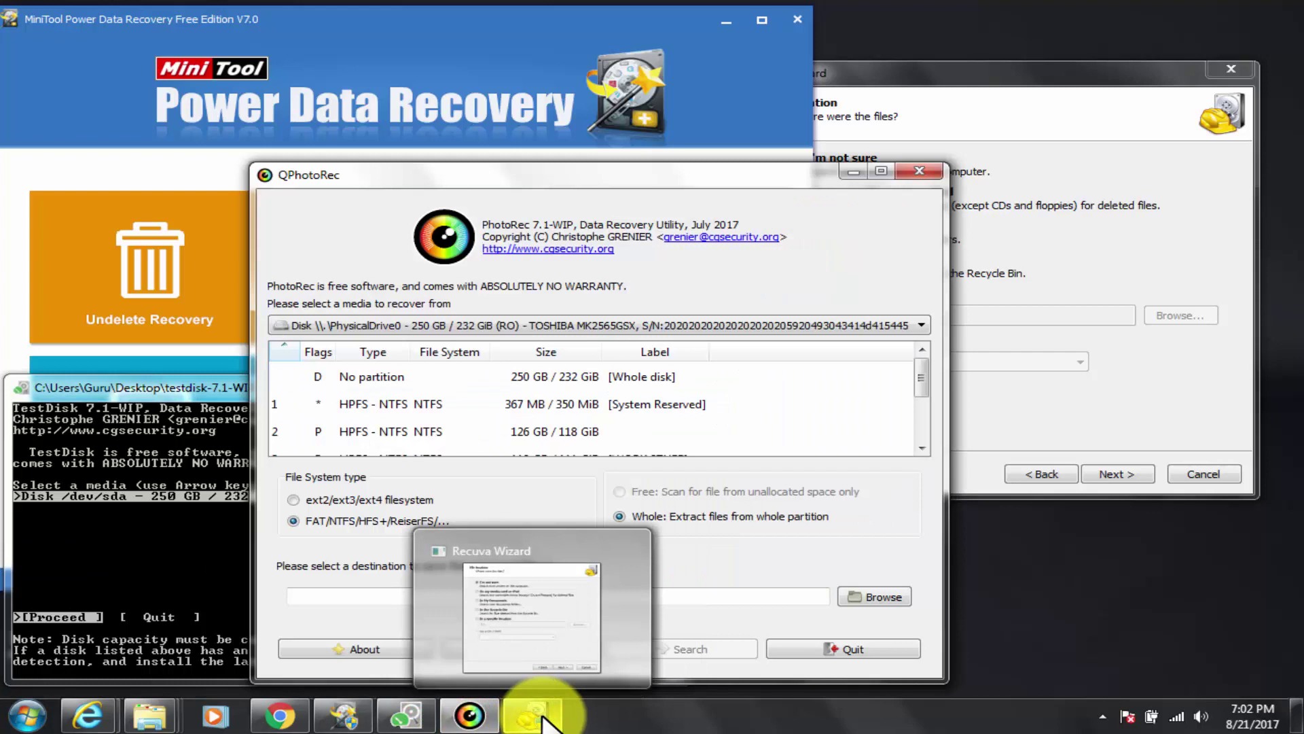
{"action": "left_click", "coordinate": [540, 716]}
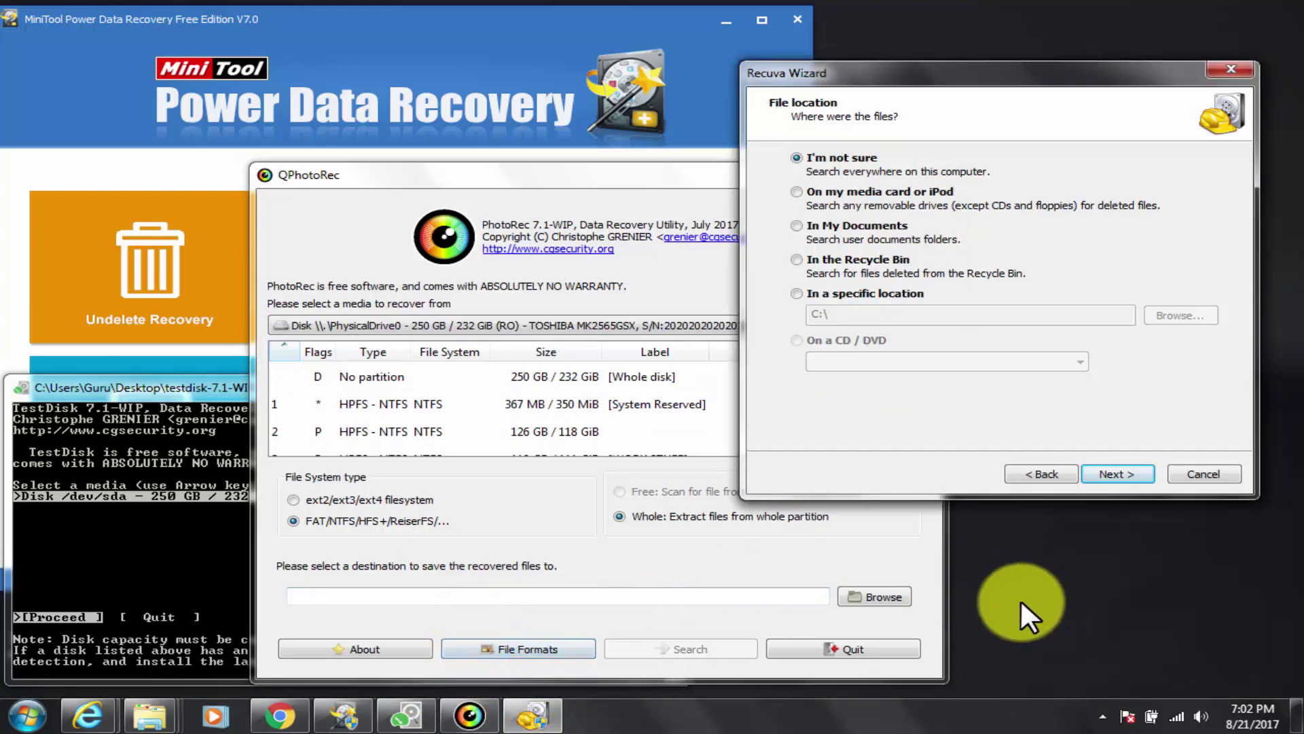
On the Sharp Angles channel's Playlists, open 'Free Software and Online tools' with its 10 videos.
{"action": "left_click", "coordinate": [271, 710]}
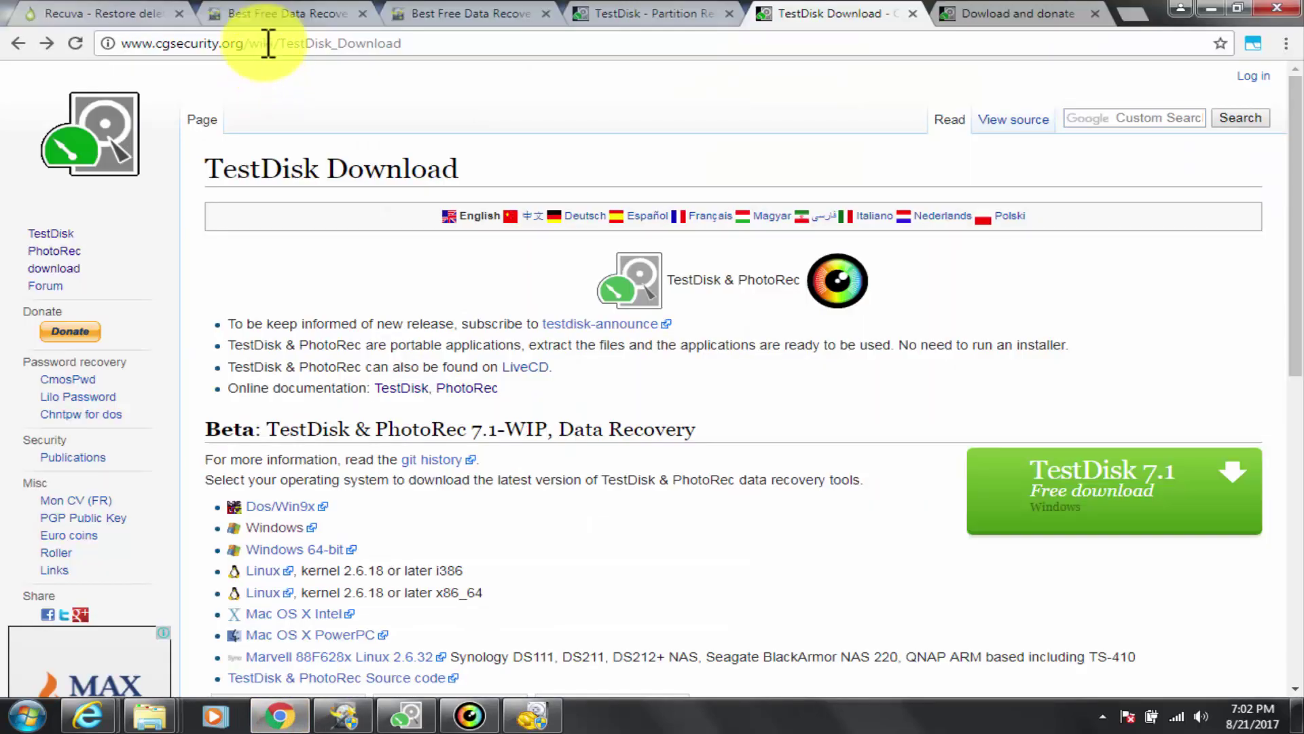
{"action": "left_click", "coordinate": [267, 42]}
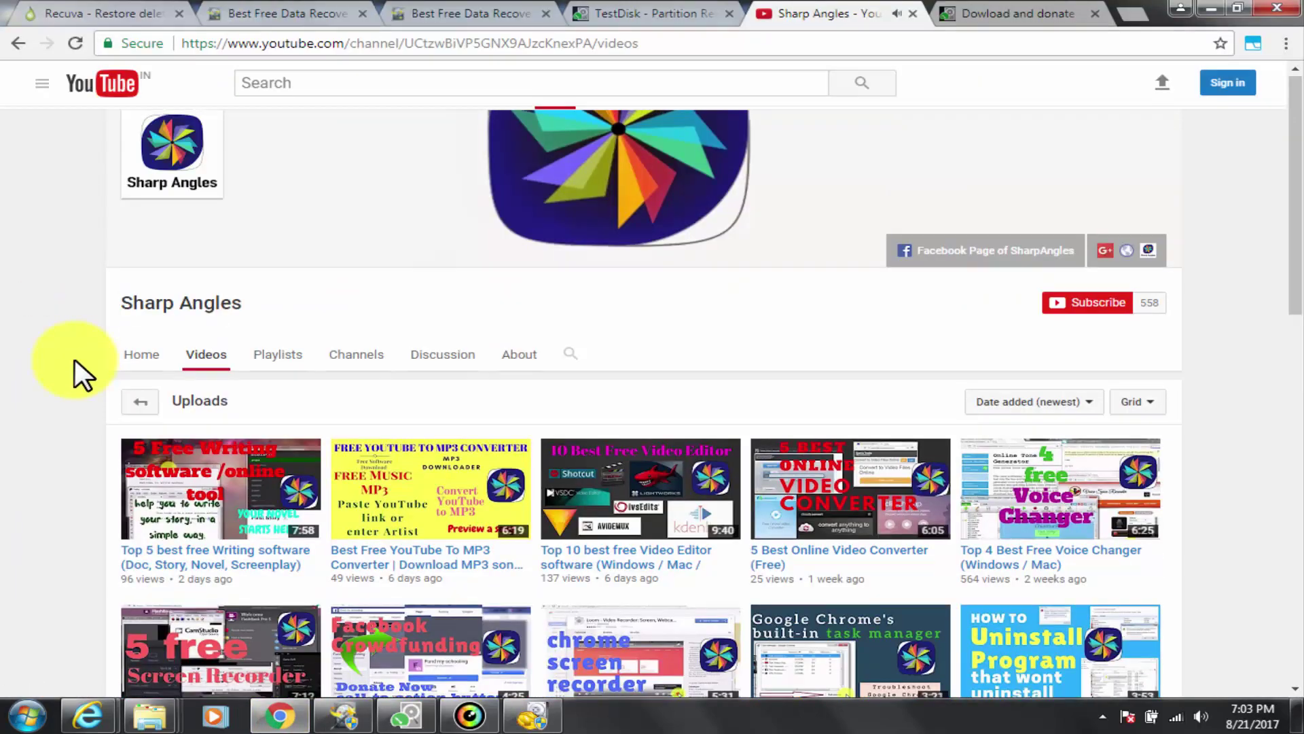
{"action": "scroll", "coordinate": [790, 501], "scroll_direction": "down", "scroll_amount": 2}
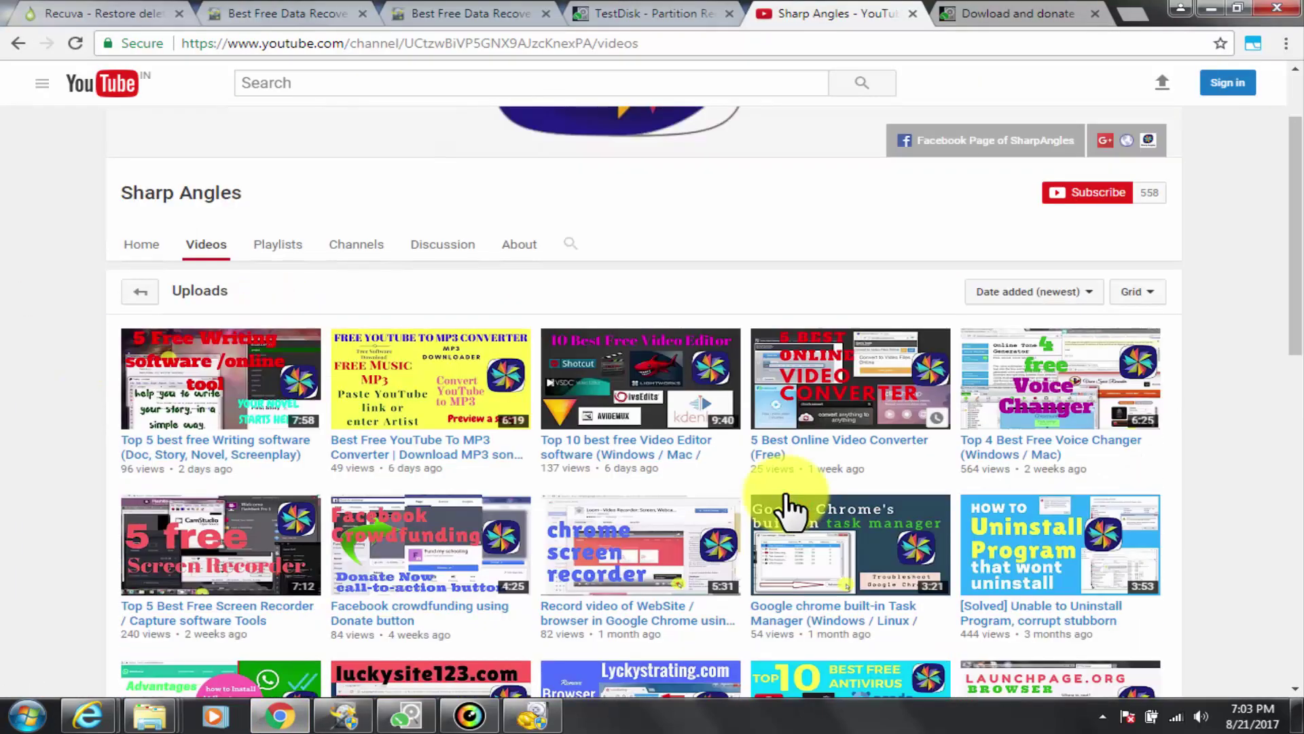
{"action": "scroll", "coordinate": [618, 478], "scroll_direction": "down", "scroll_amount": 12}
{"action": "scroll", "coordinate": [615, 483], "scroll_direction": "up", "scroll_amount": 10}
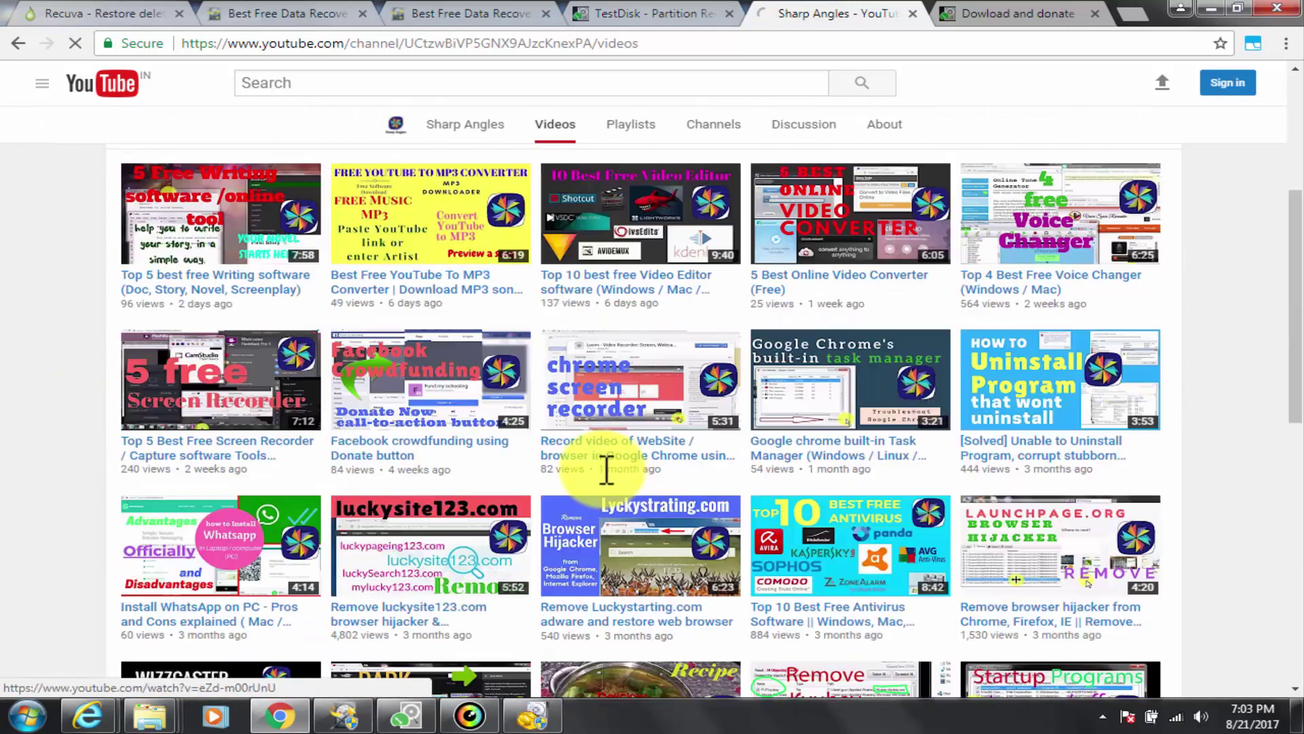
{"action": "scroll", "coordinate": [607, 468], "scroll_direction": "up", "scroll_amount": 5}
{"action": "left_click", "coordinate": [269, 355]}
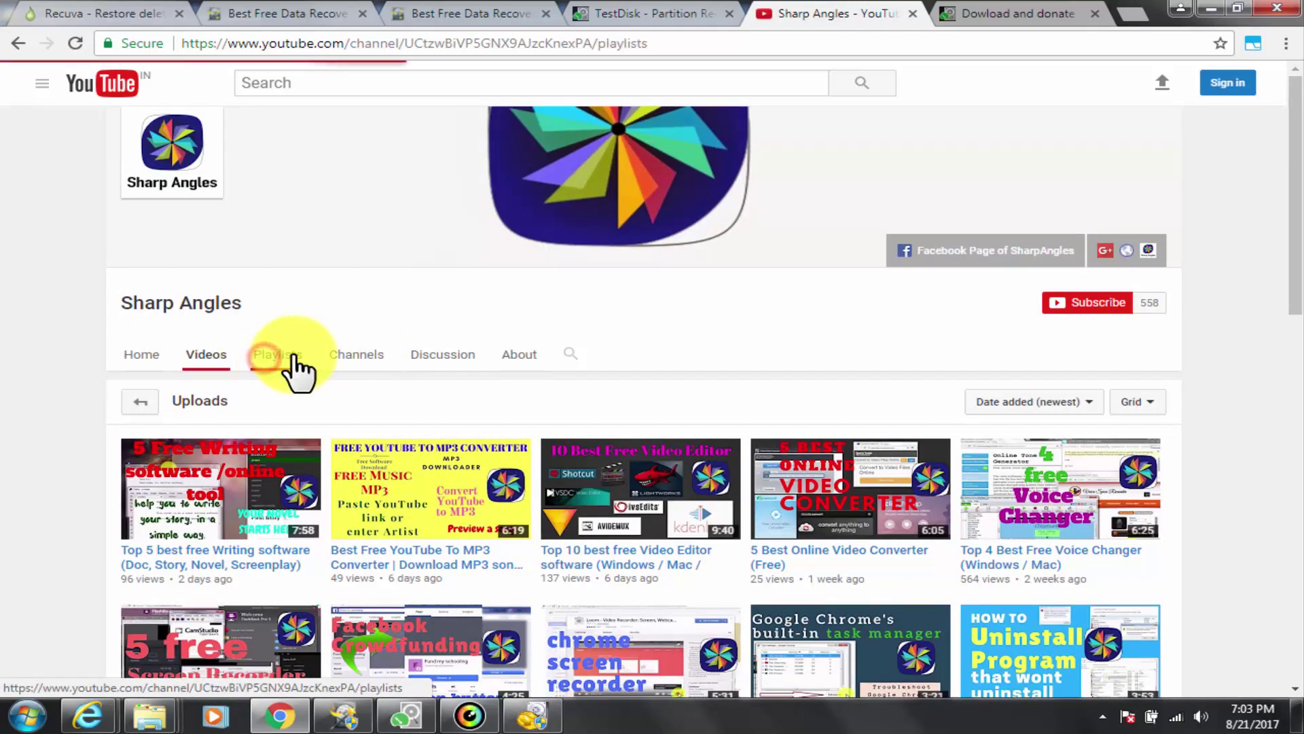
{"action": "left_click", "coordinate": [222, 314]}
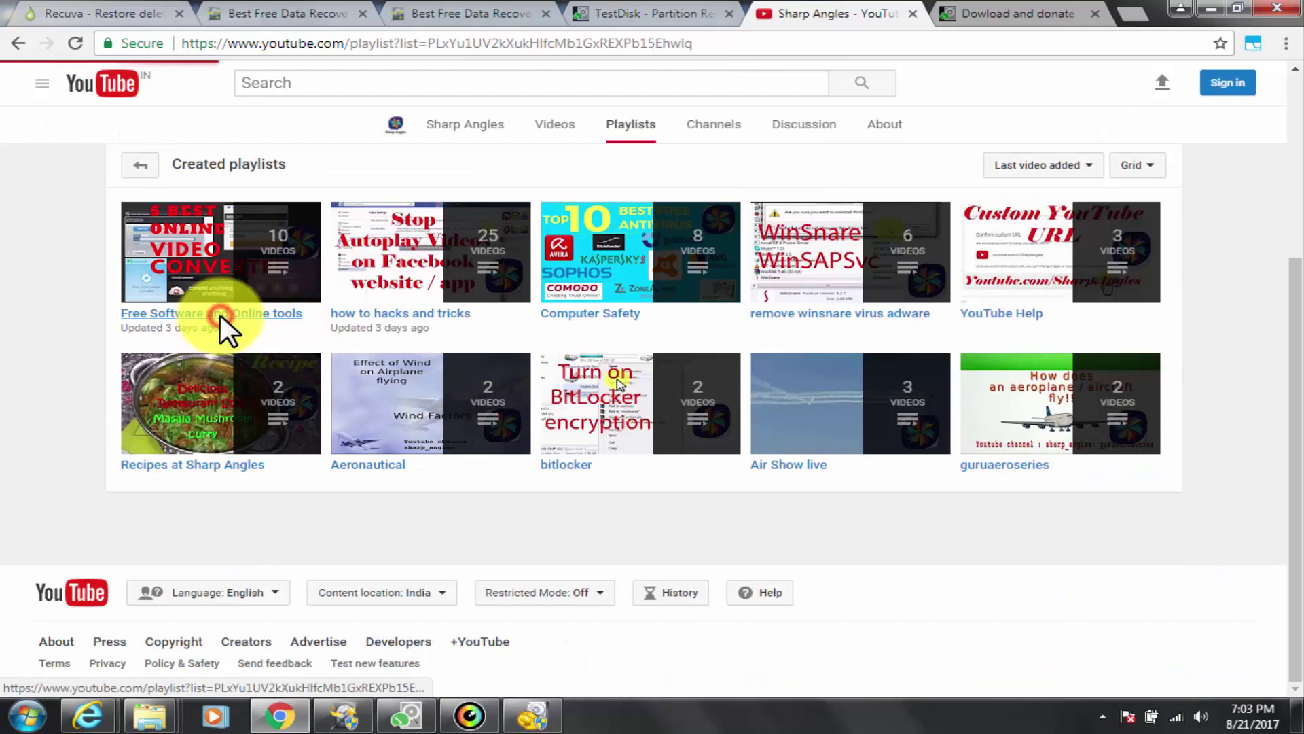
{"action": "scroll", "coordinate": [408, 469], "scroll_direction": "down", "scroll_amount": 6}
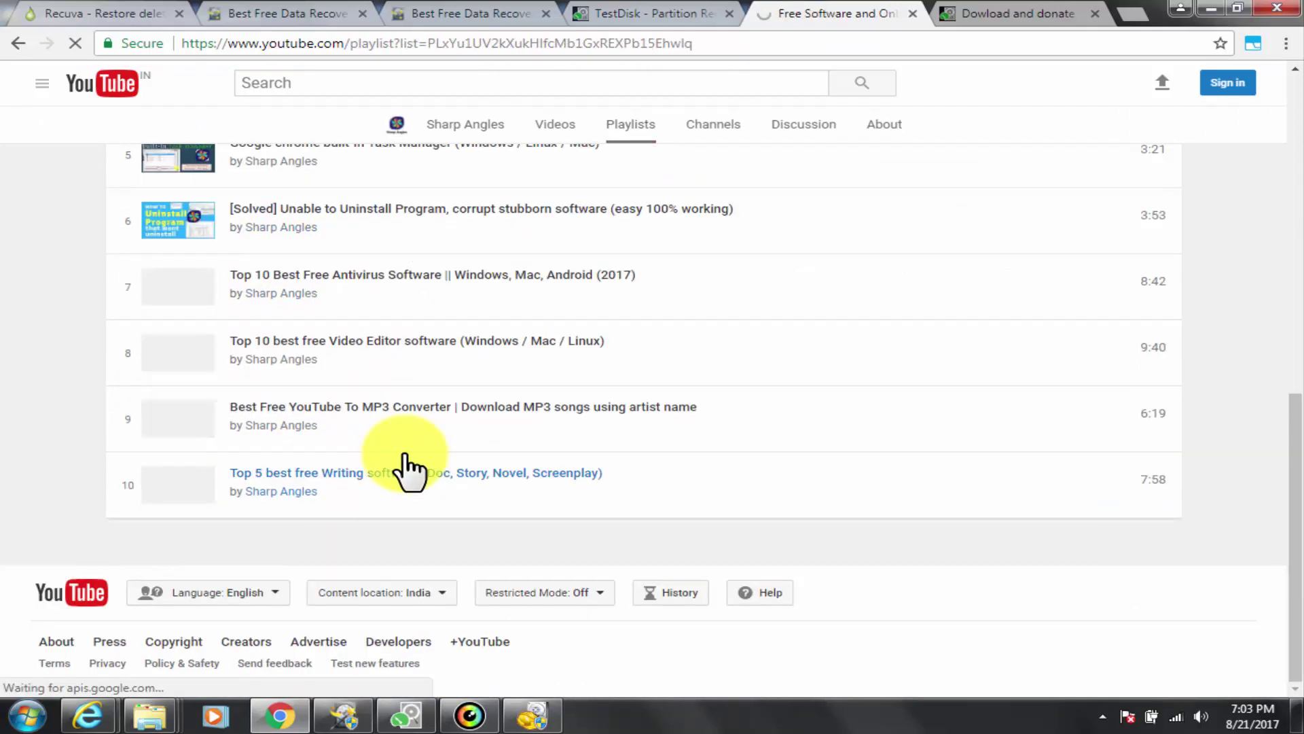
{"action": "scroll", "coordinate": [405, 462], "scroll_direction": "up", "scroll_amount": 10}
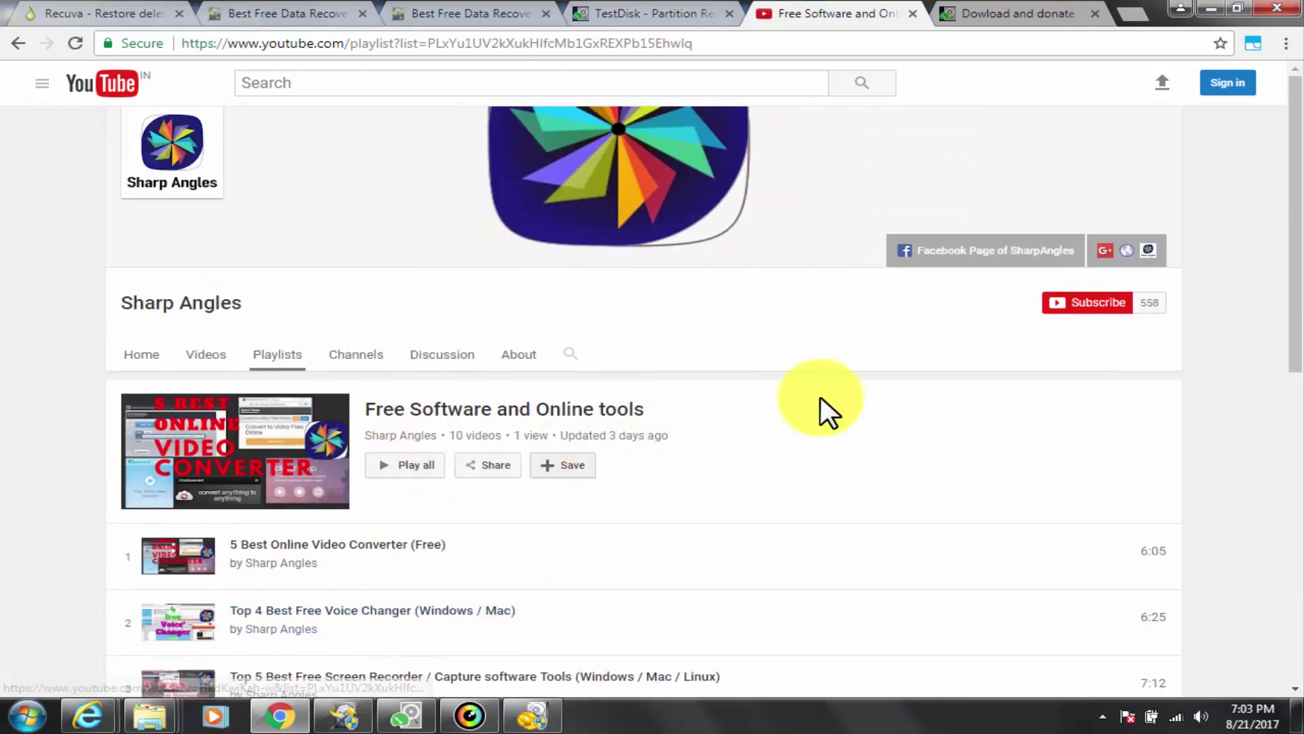